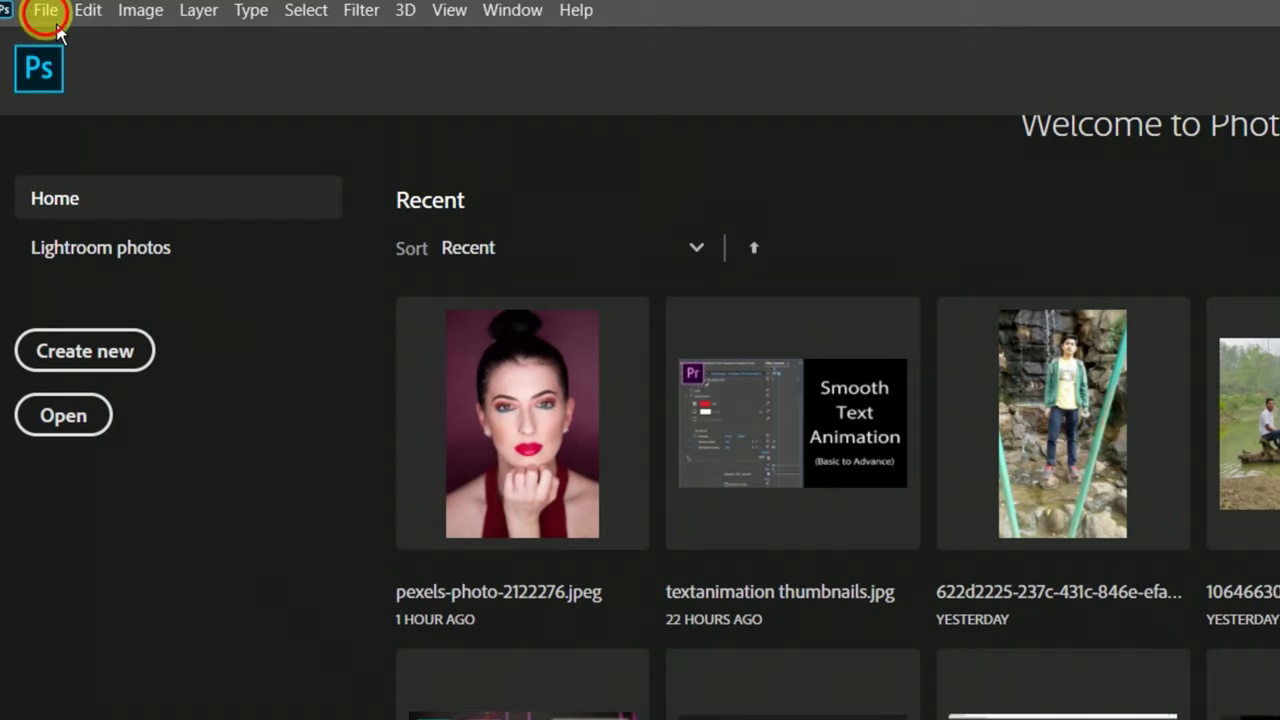
Create a new document named 'poster', 1000 × 1000 px at 500 ppi, white background.
left_click(50, 20)
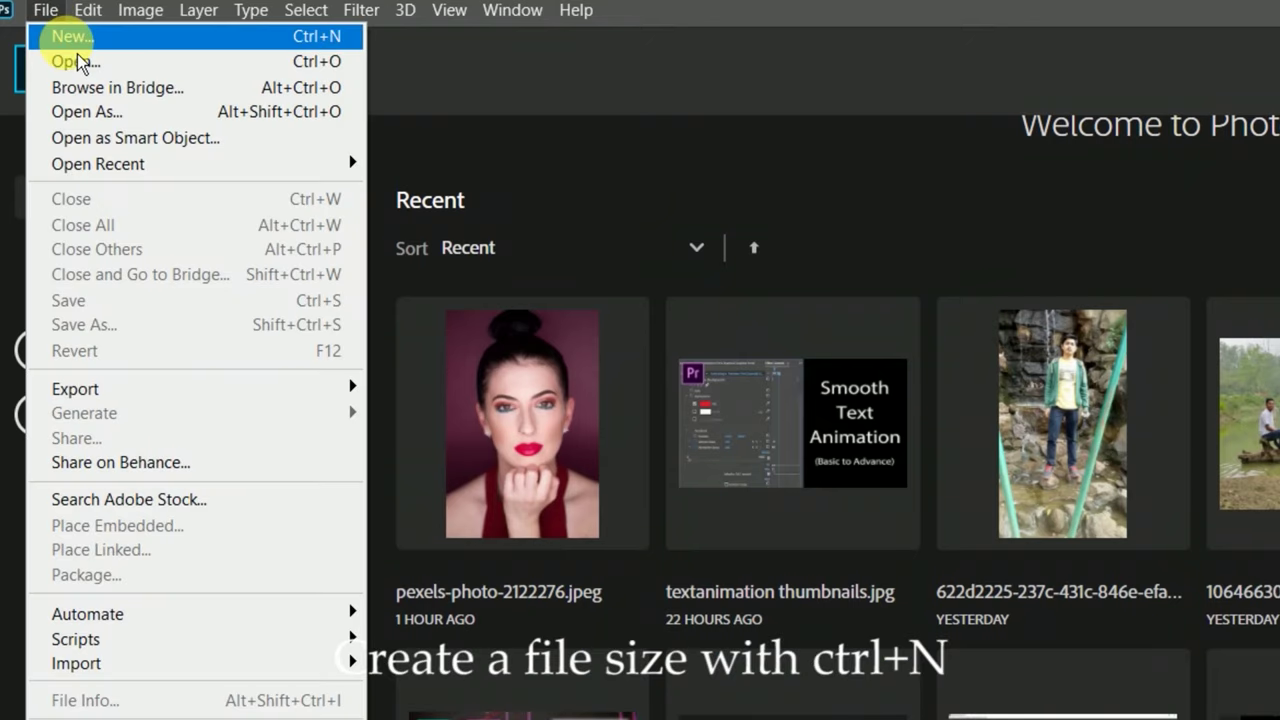
left_click(70, 36)
key("BackSpace")
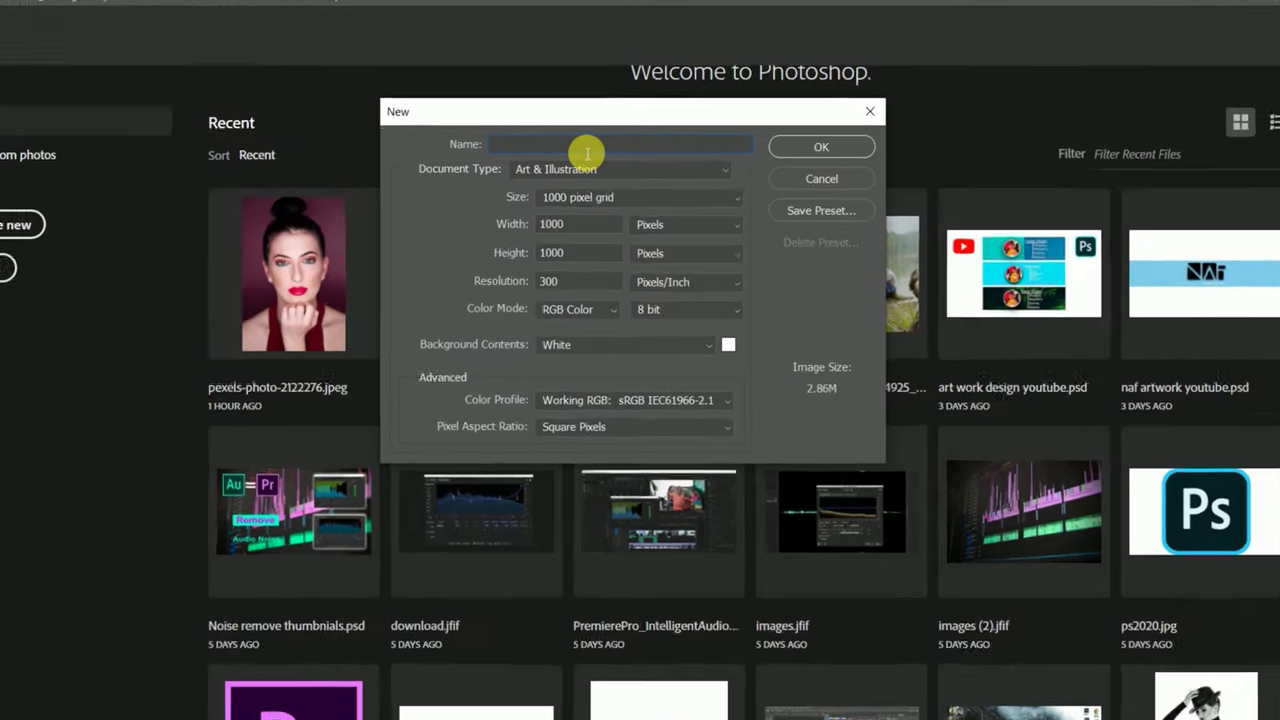
type("poster")
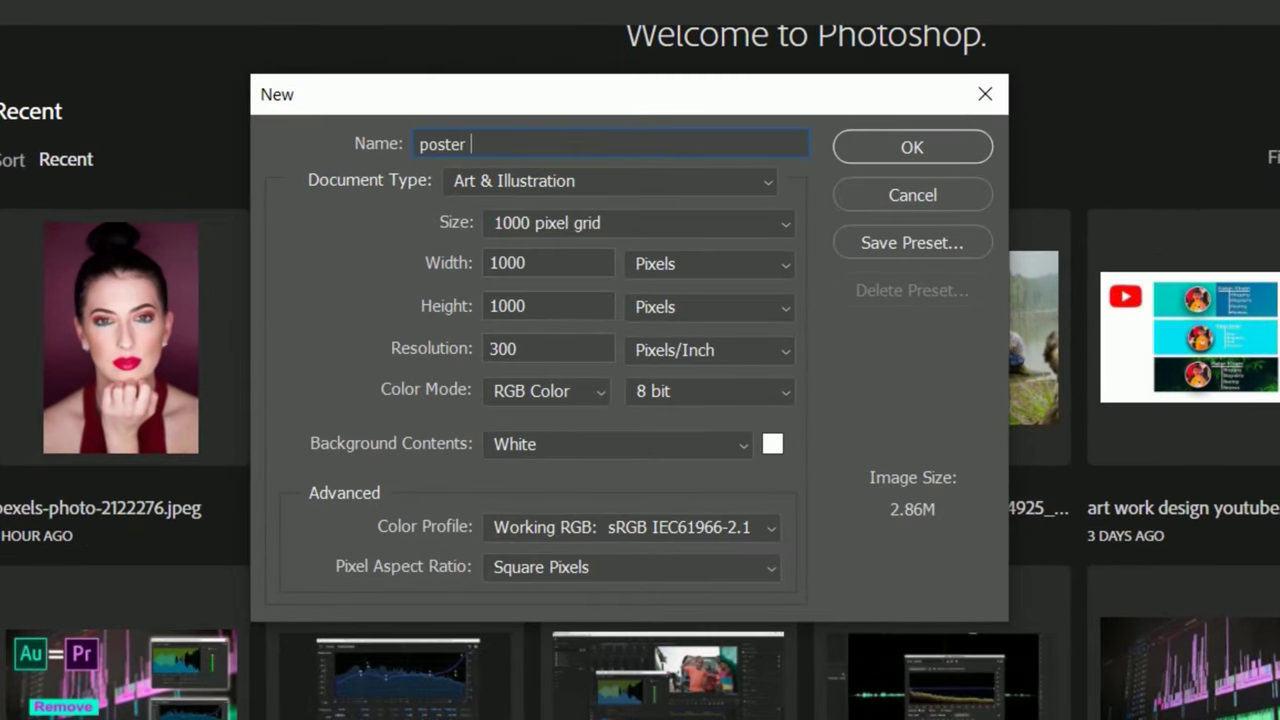
left_click(768, 185)
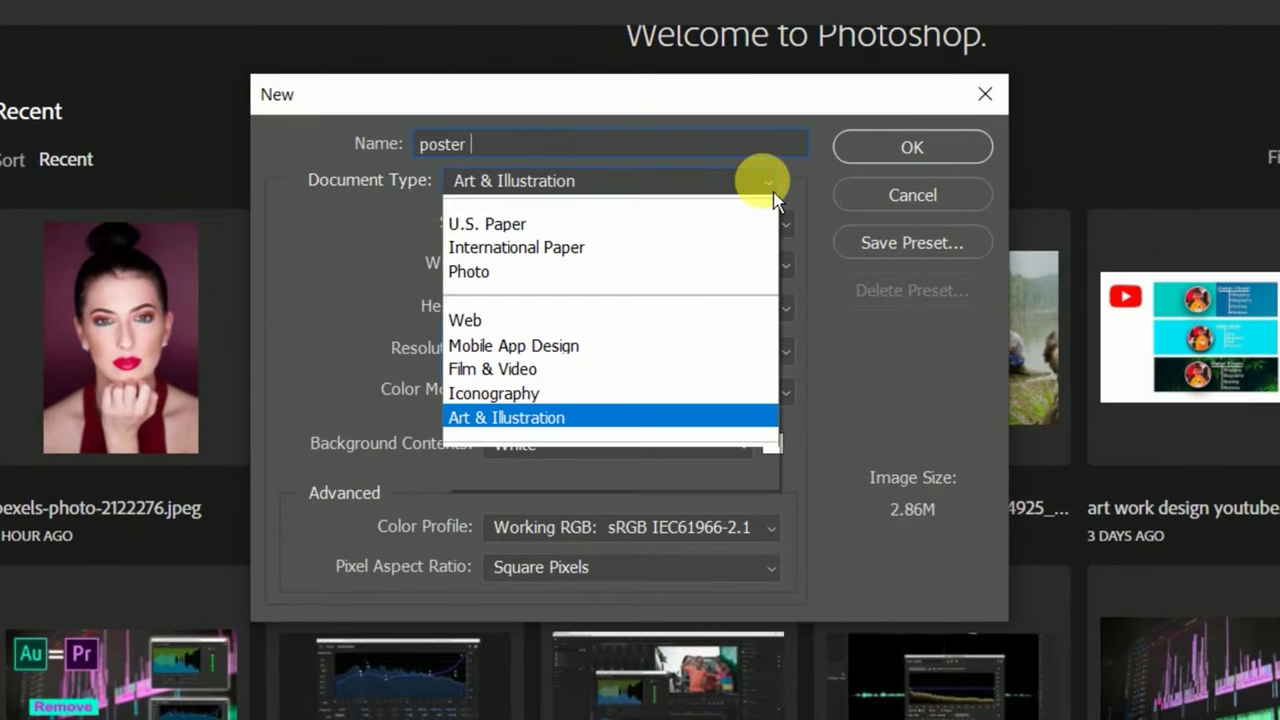
left_click(548, 524)
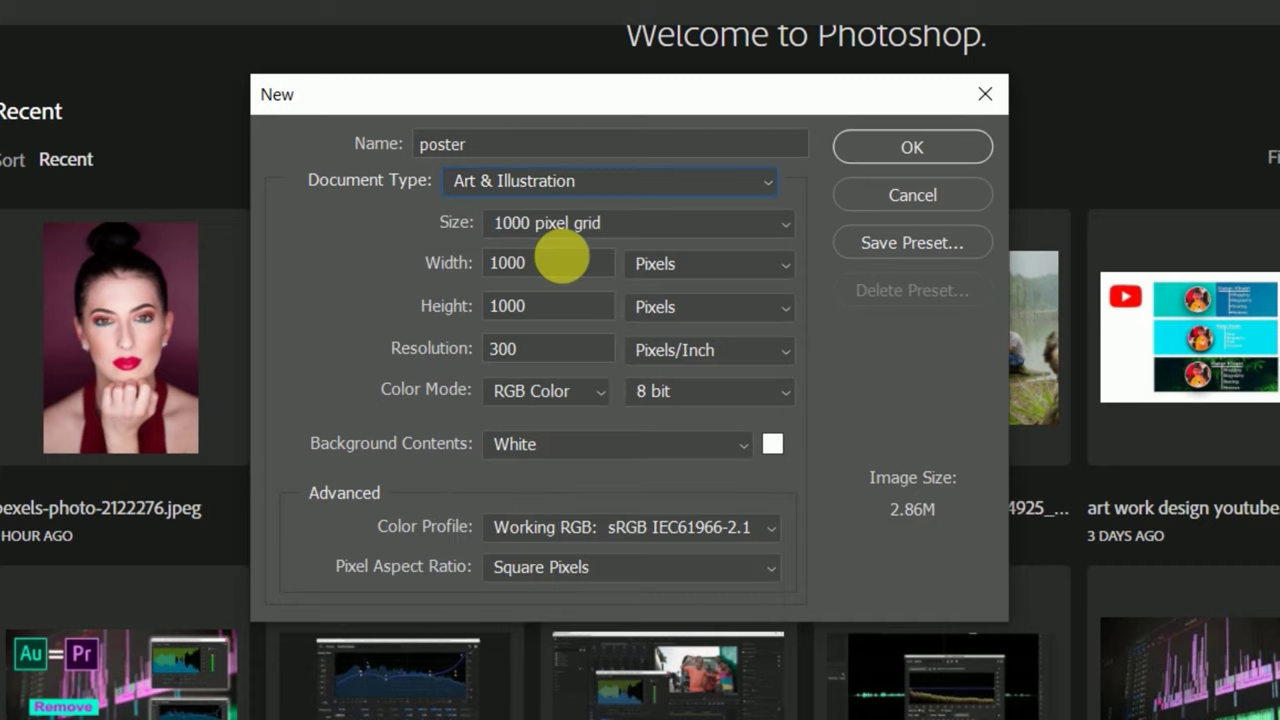
left_click(557, 362)
key("BackSpace")
type("5000")
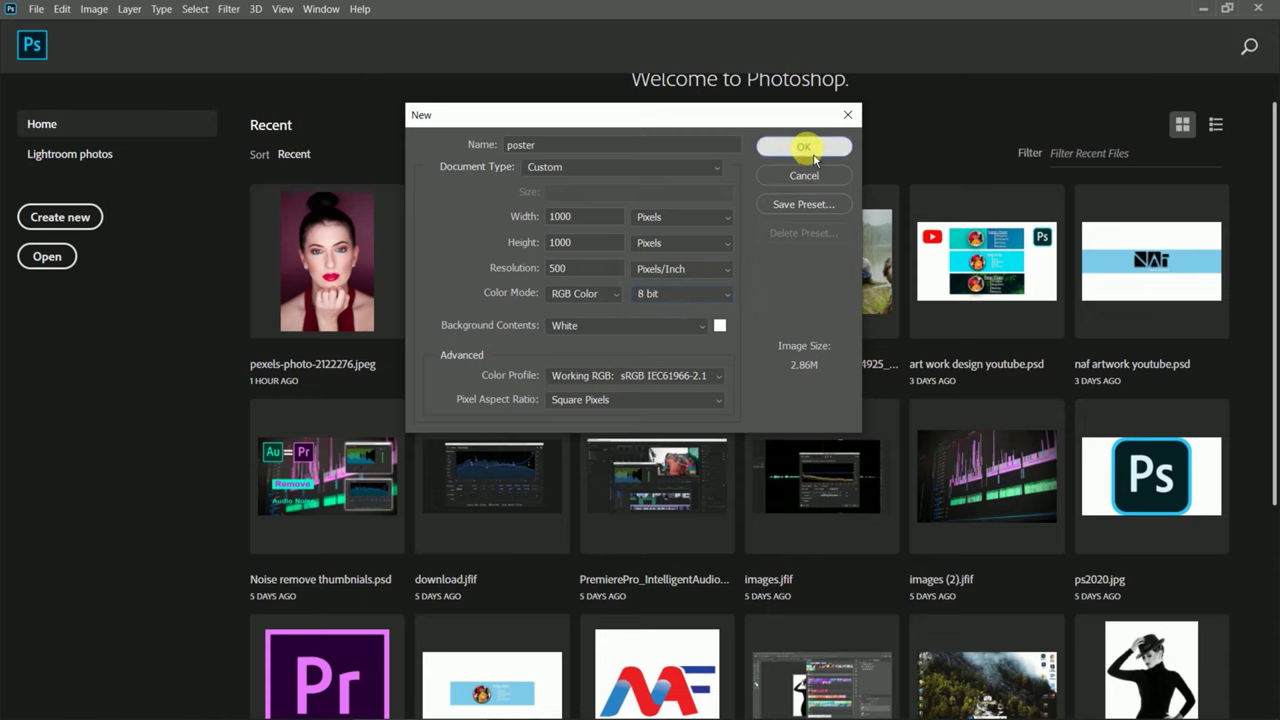
left_click(808, 148)
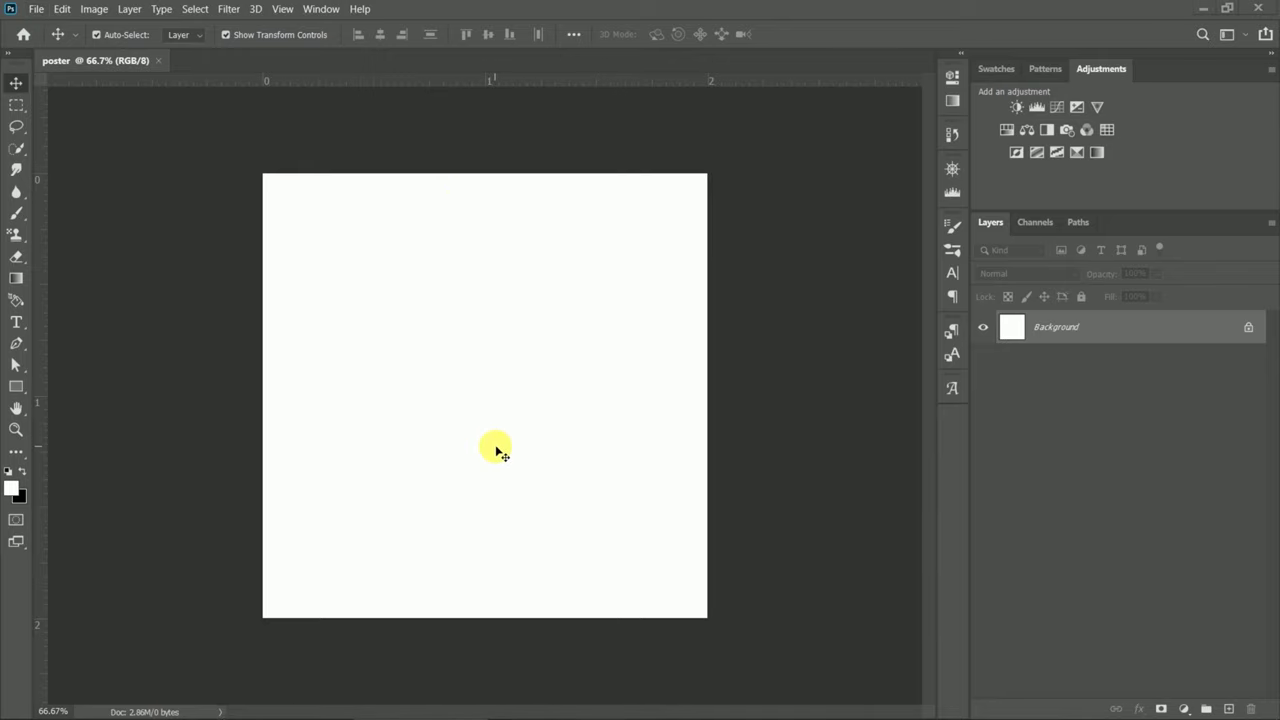
Drag mbappe2 and mbappe3 from the Downloads folder onto the poster canvas.
key("super+e")
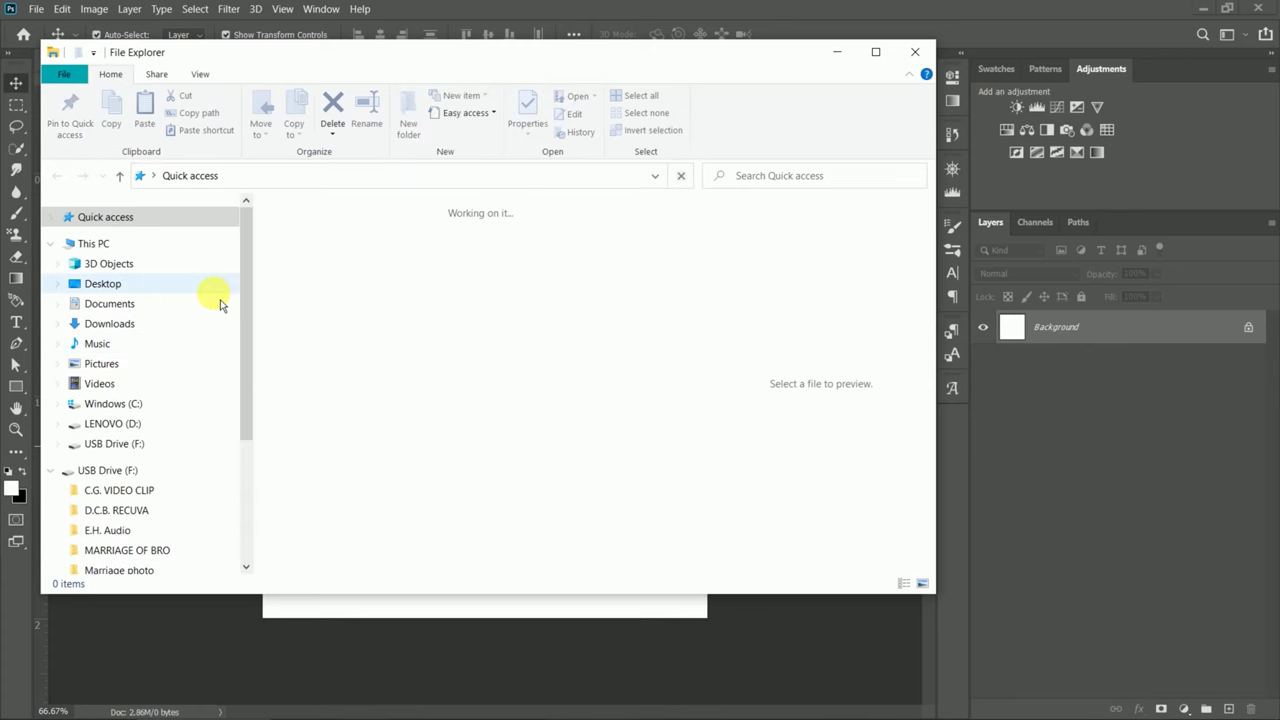
left_click(109, 323)
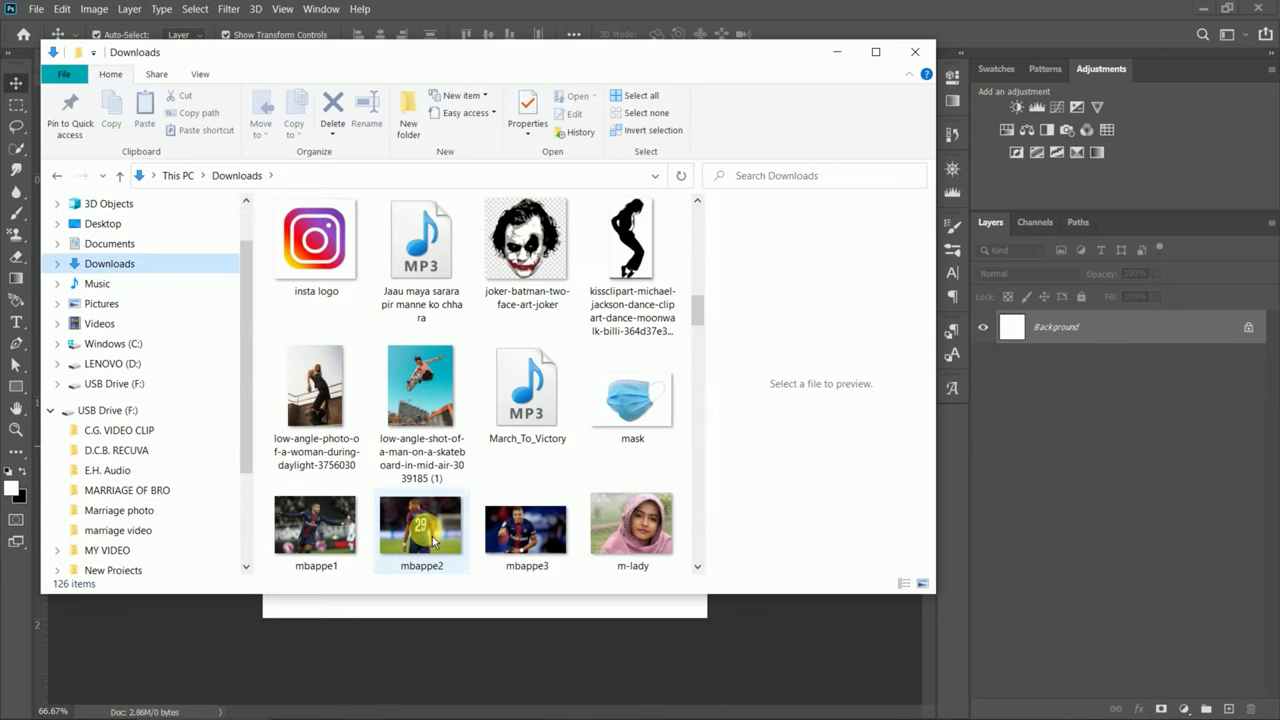
mouse_move(560, 535)
left_mouse_down()
mouse_move(426, 548)
mouse_move(468, 541)
left_mouse_up()
left_click_drag(476, 698, 606, 341)
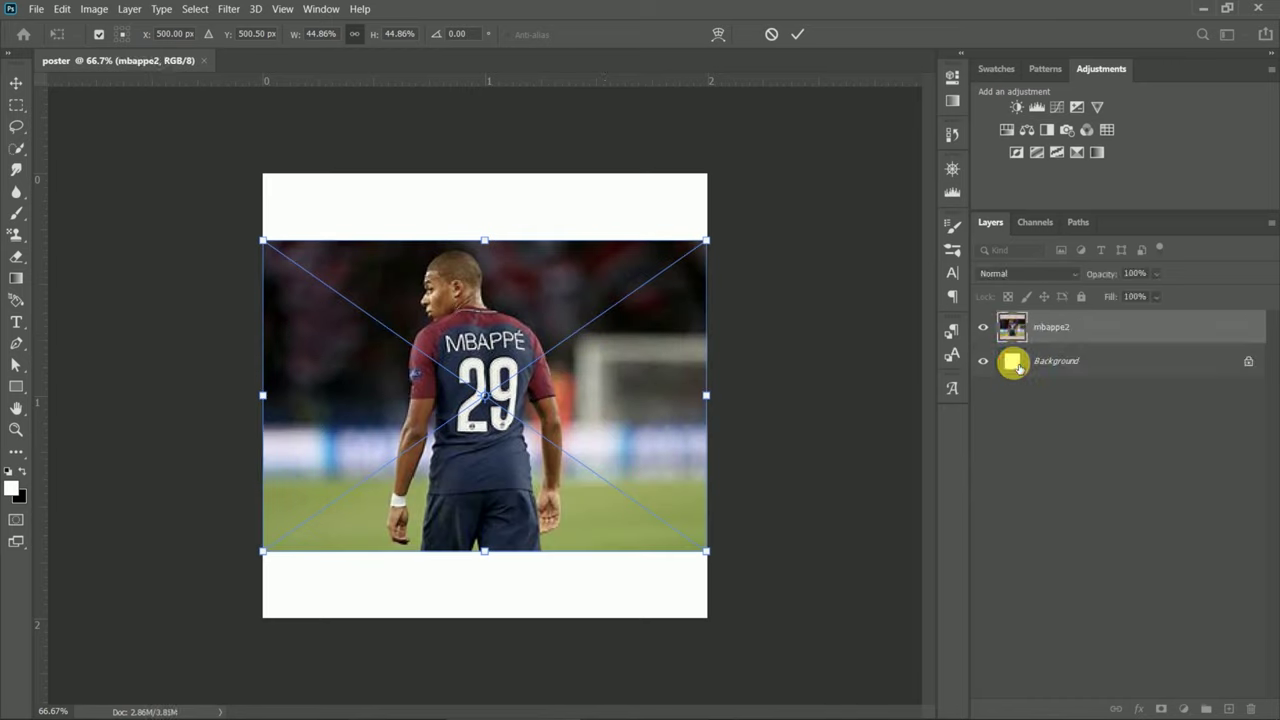
type("5")
Commit the placed photos, use large layer thumbnails, hide mbappe3 and select mbappe2.
key("Return")
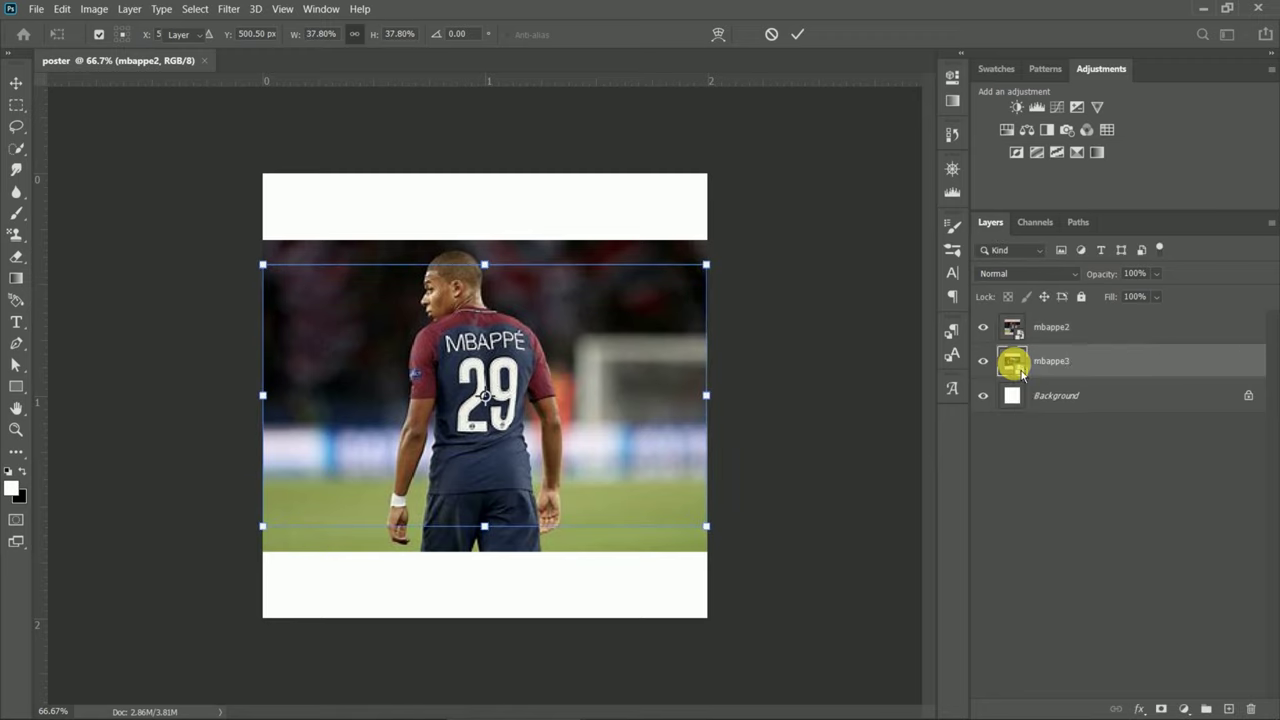
right_click(1020, 370)
left_click(1070, 526)
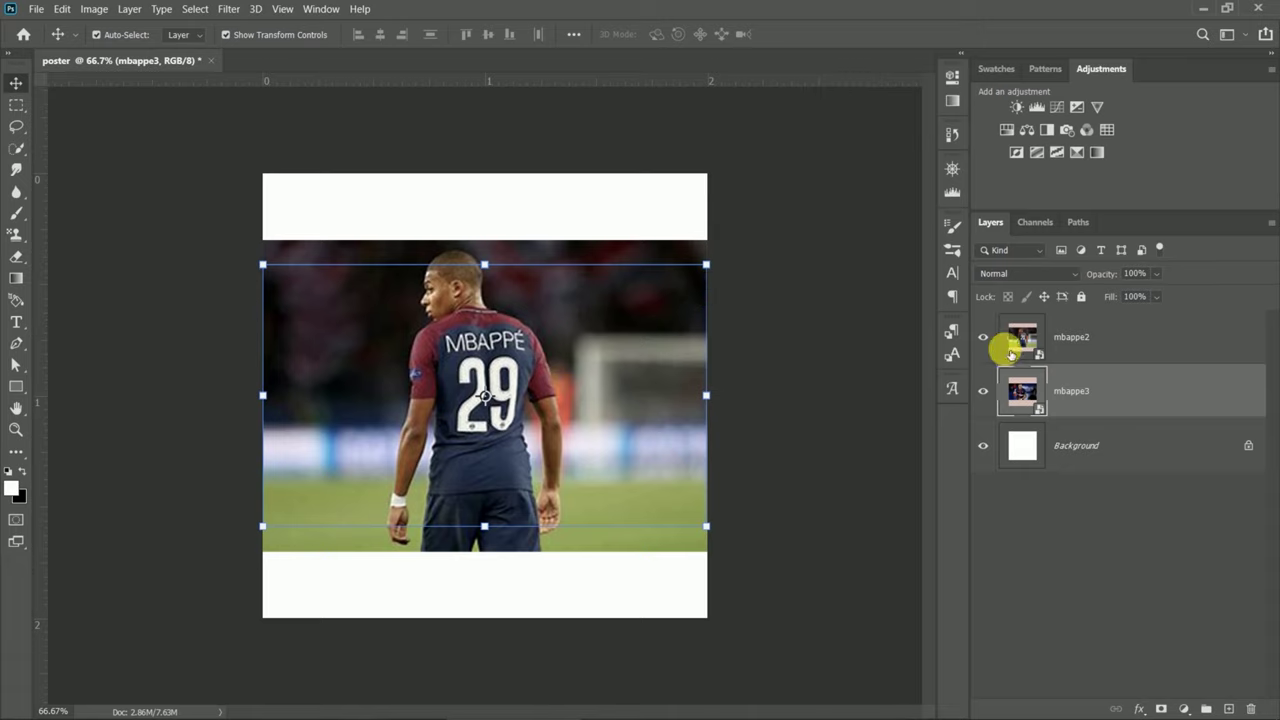
left_click(985, 391)
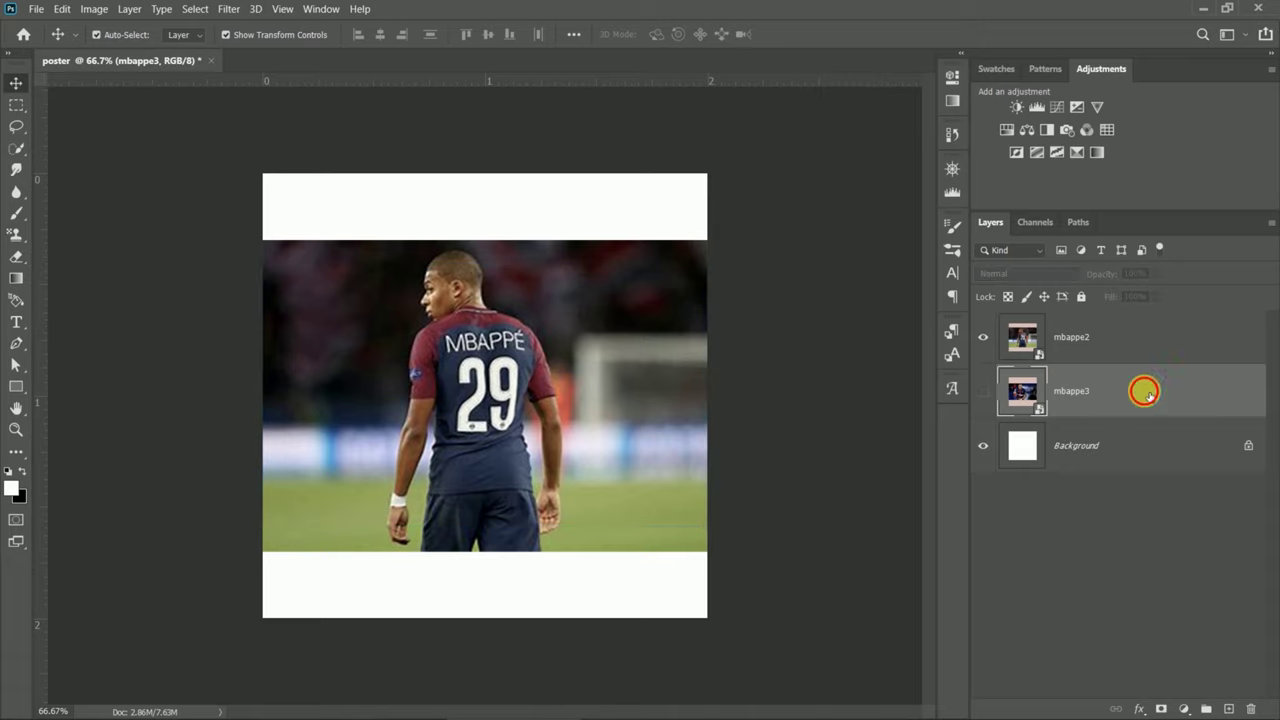
left_click(1040, 352)
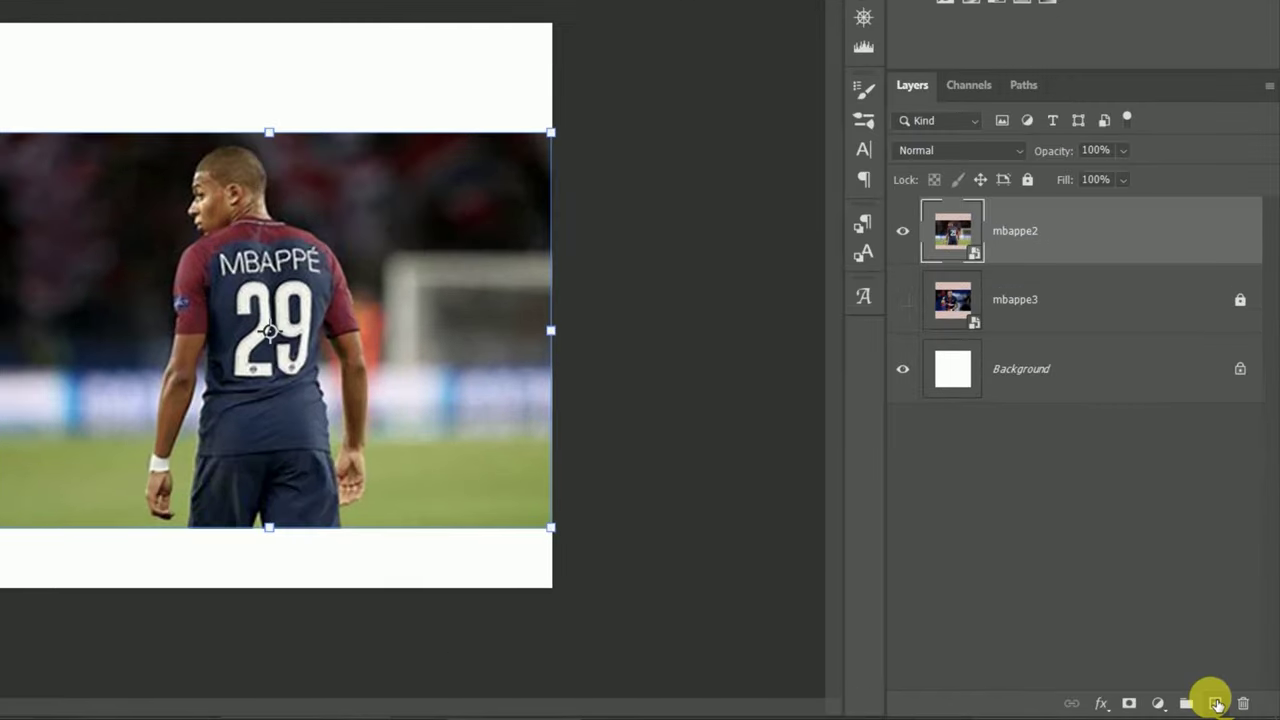
Add a new top layer named 'brush' and choose the 417 px scatter brush tip.
left_click(1216, 704)
type("brush")
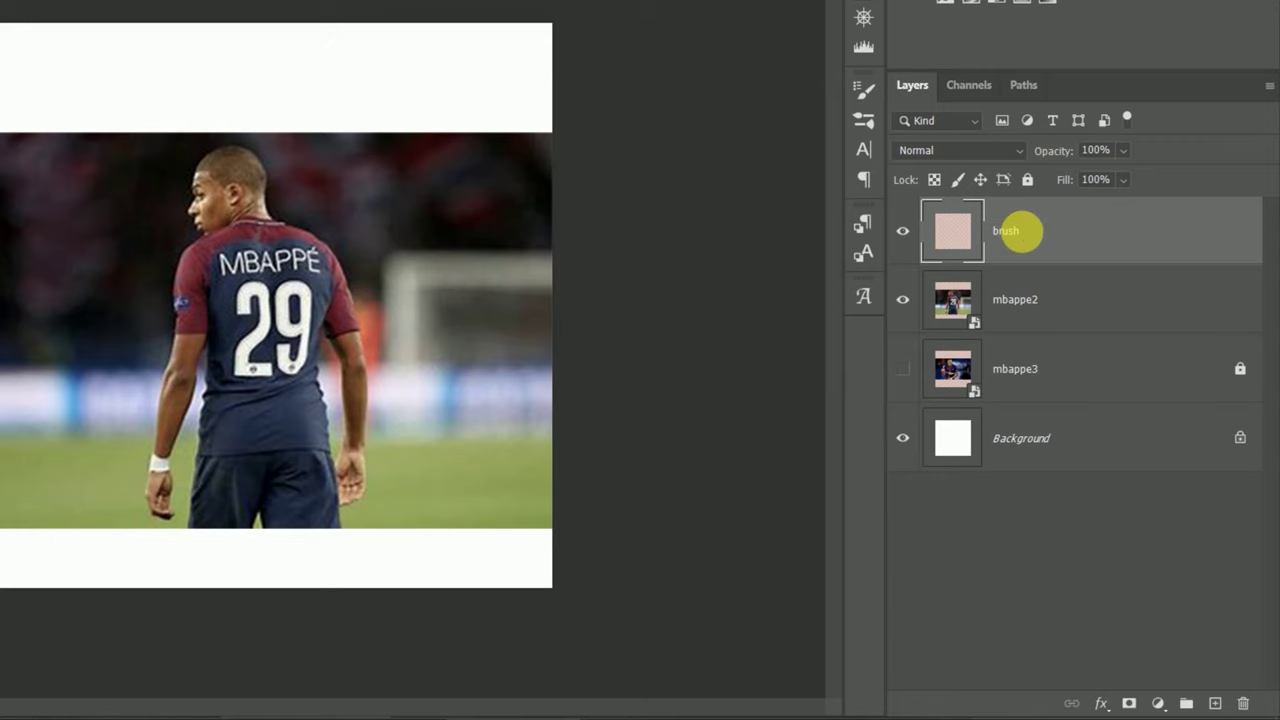
key("F5")
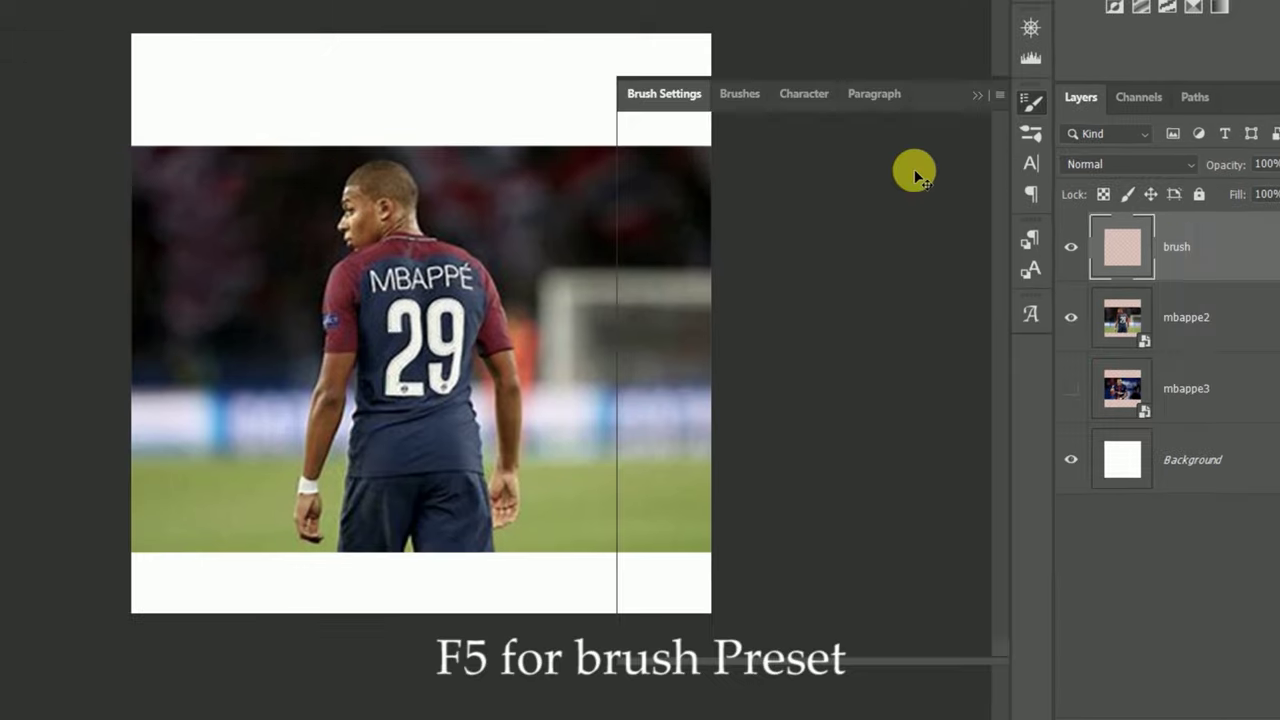
left_click(828, 158)
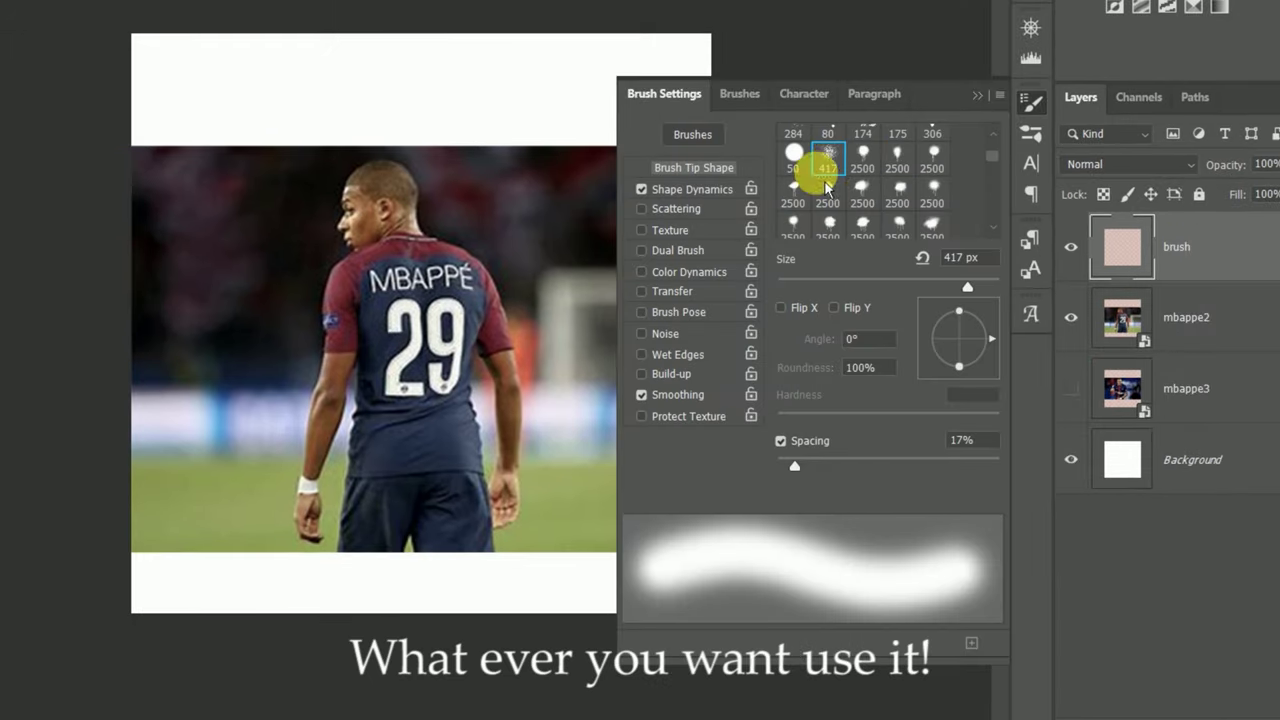
key("v")
key("b")
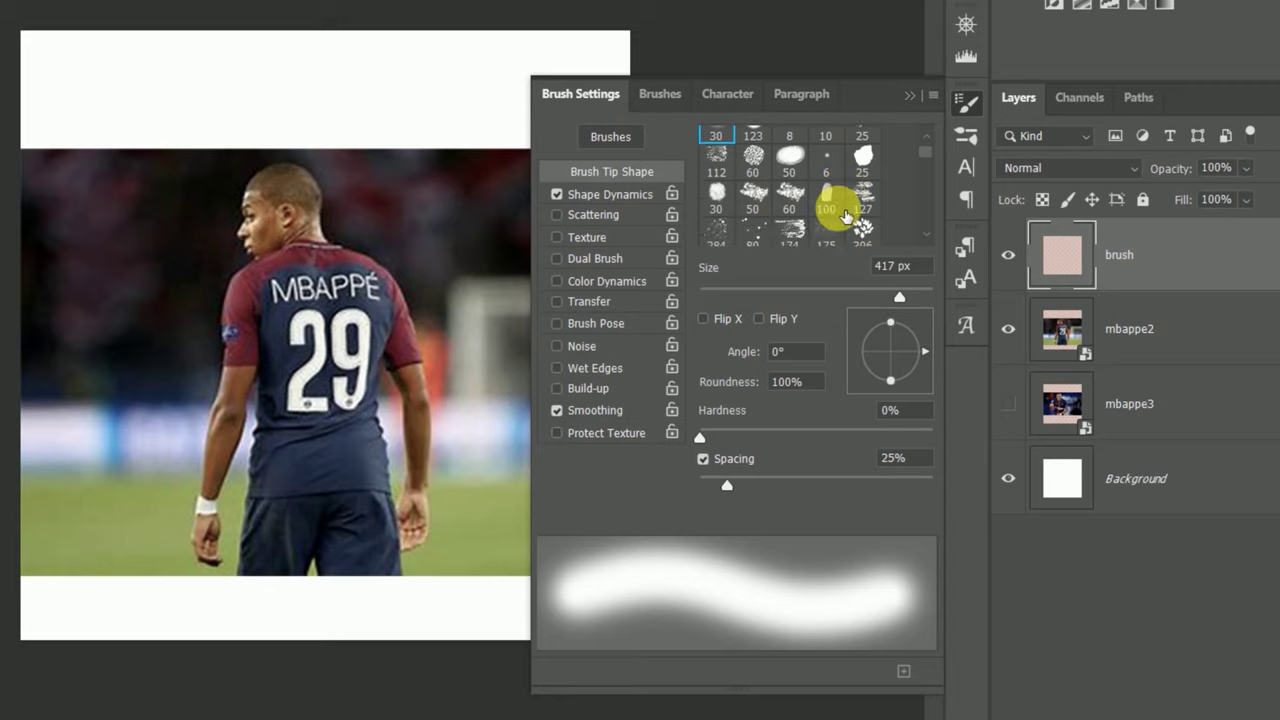
left_click(757, 158)
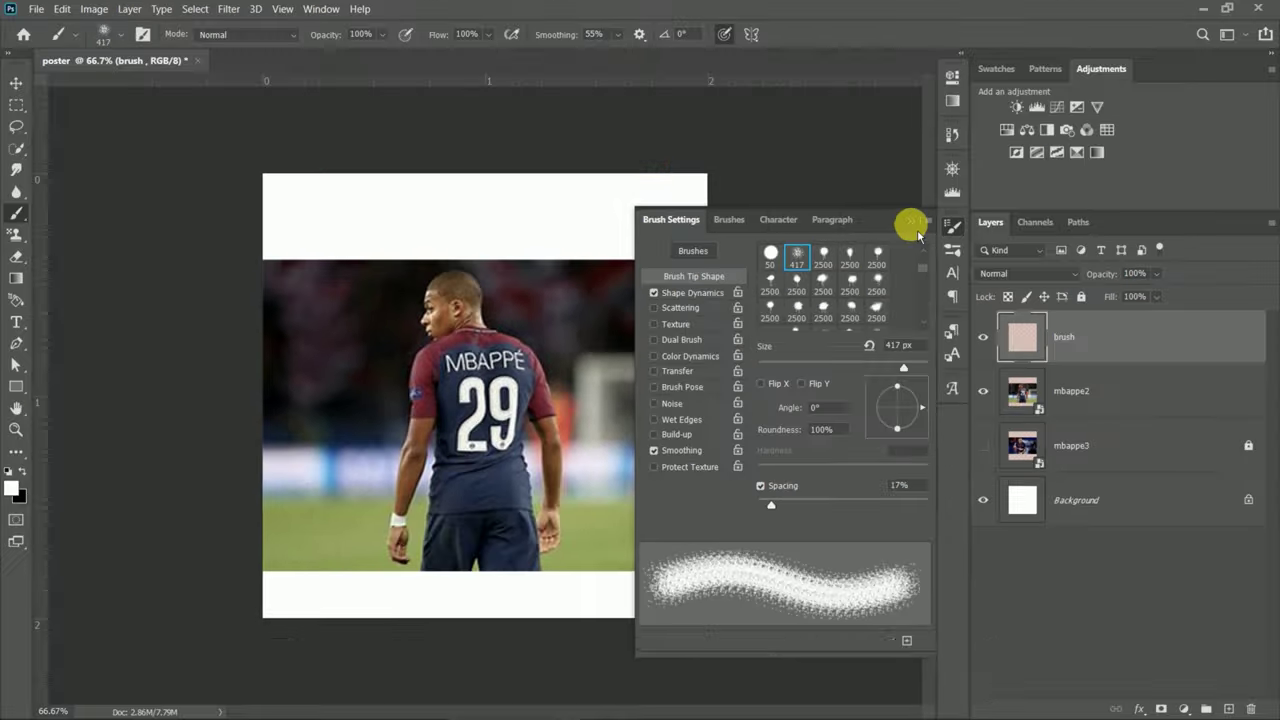
left_click(908, 223)
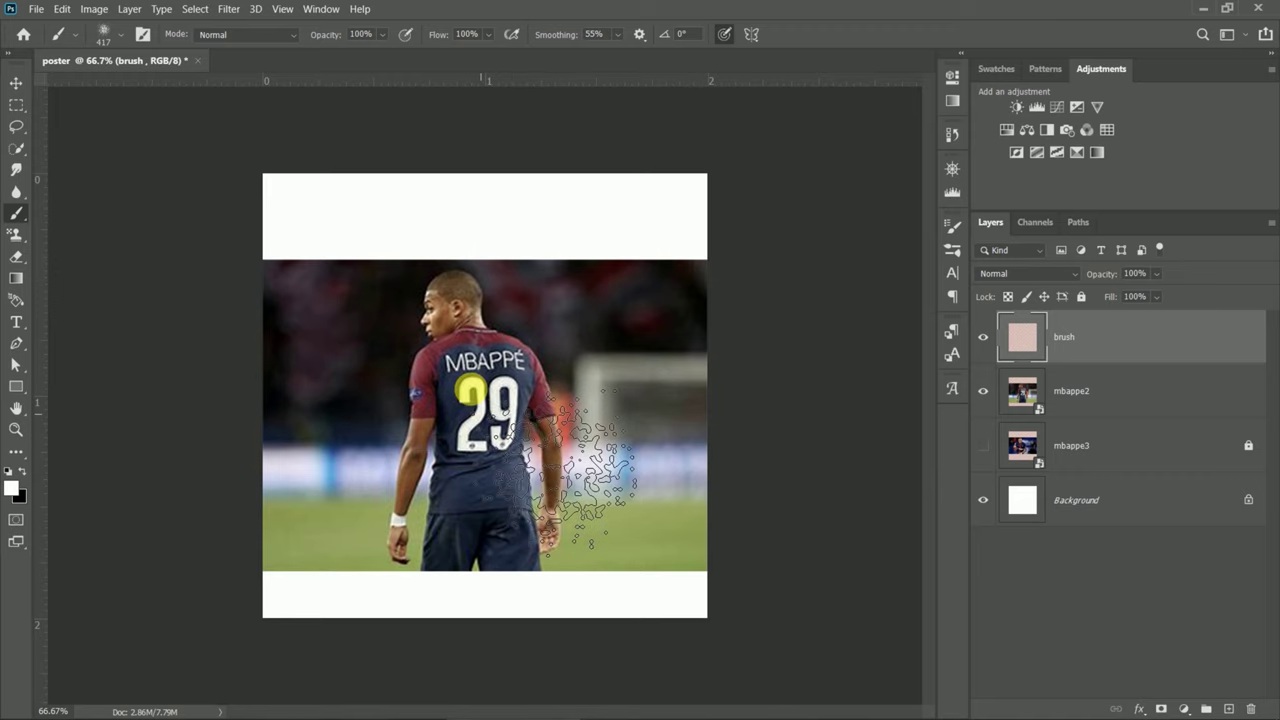
Paint white scatter over Mbappé's head and torso, reducing the brush to 401 px.
mouse_move(470, 390)
left_mouse_down()
mouse_move(435, 423)
mouse_move(528, 437)
left_mouse_up()
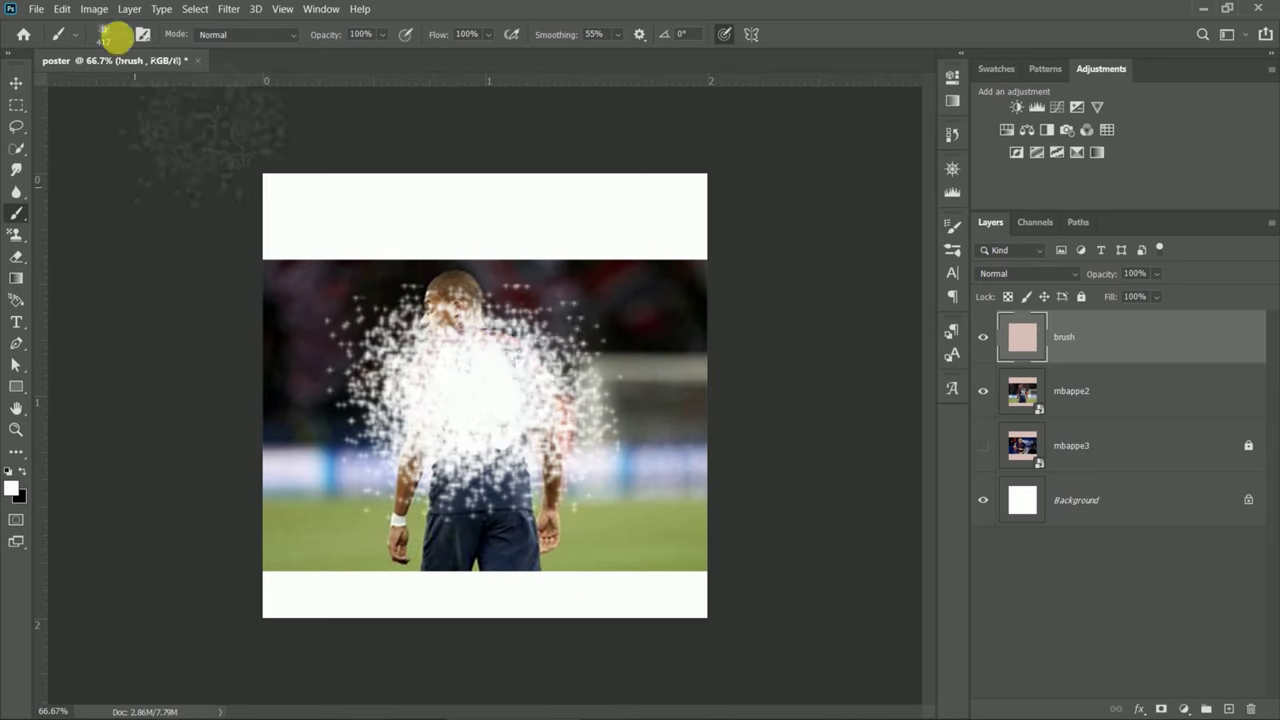
key("v")
key("b")
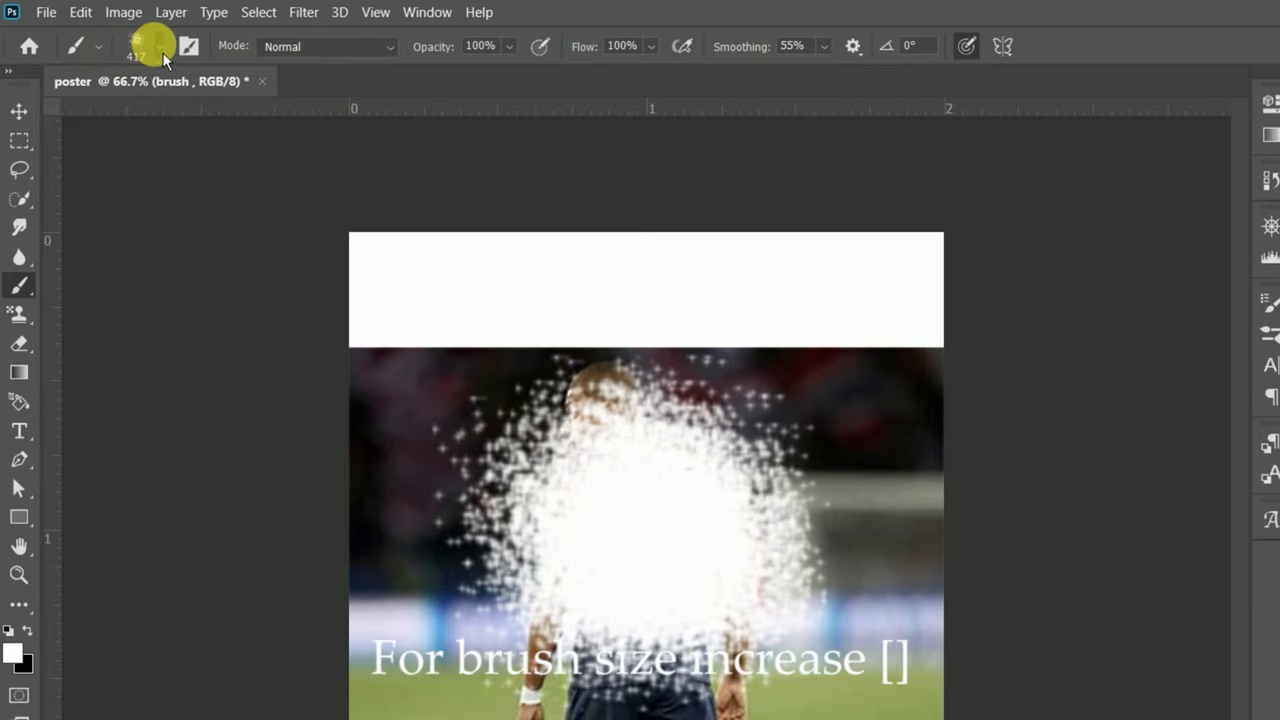
left_click(160, 50)
left_click(251, 124)
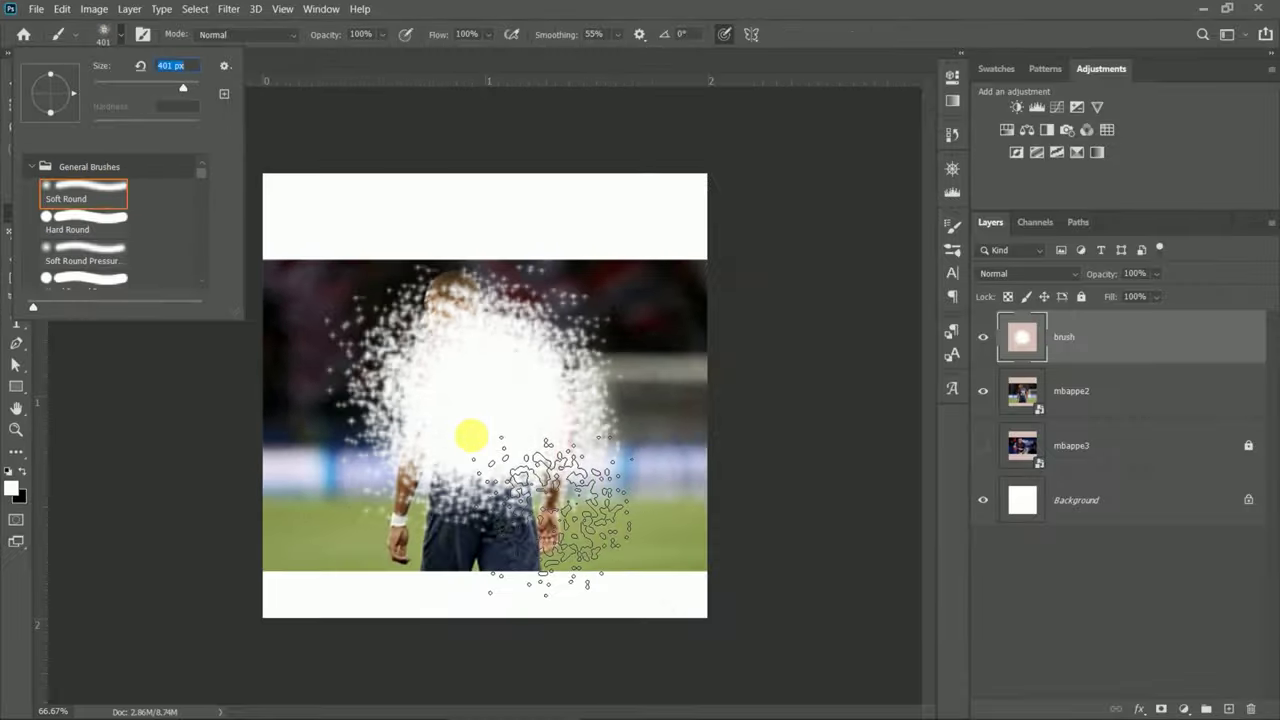
left_click(471, 445)
left_click_drag(480, 357, 481, 362)
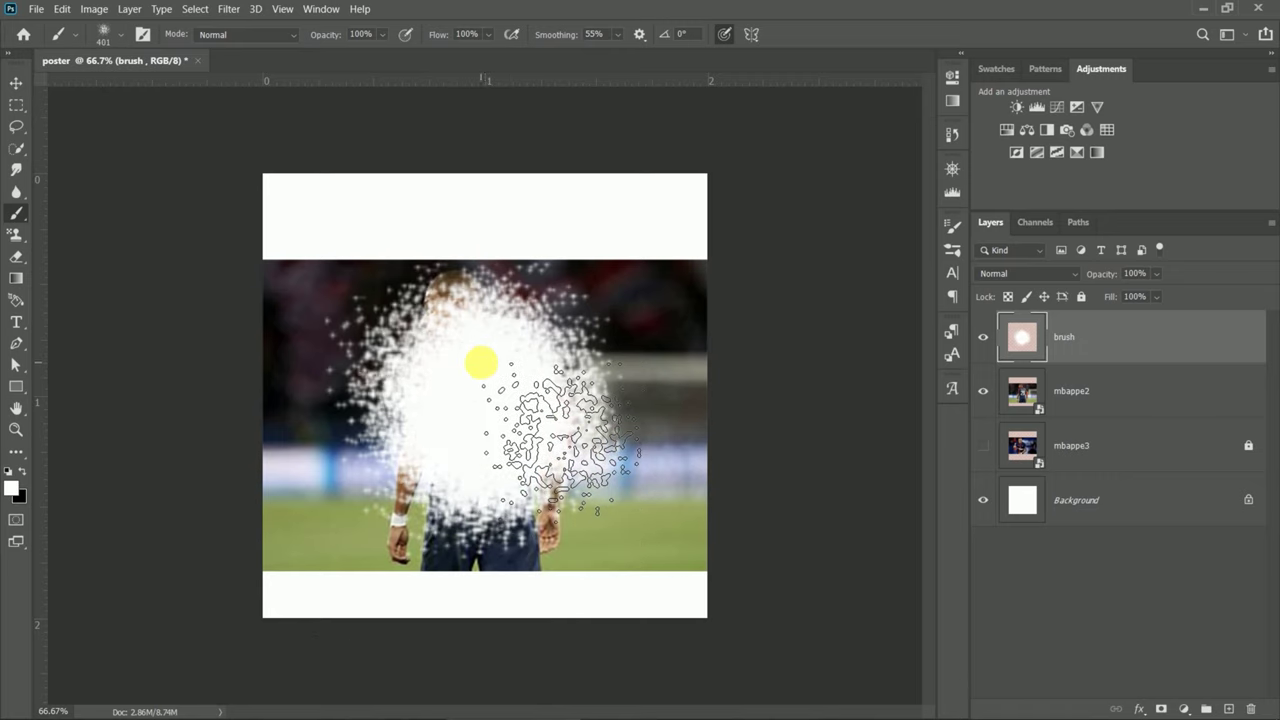
left_click(16, 82)
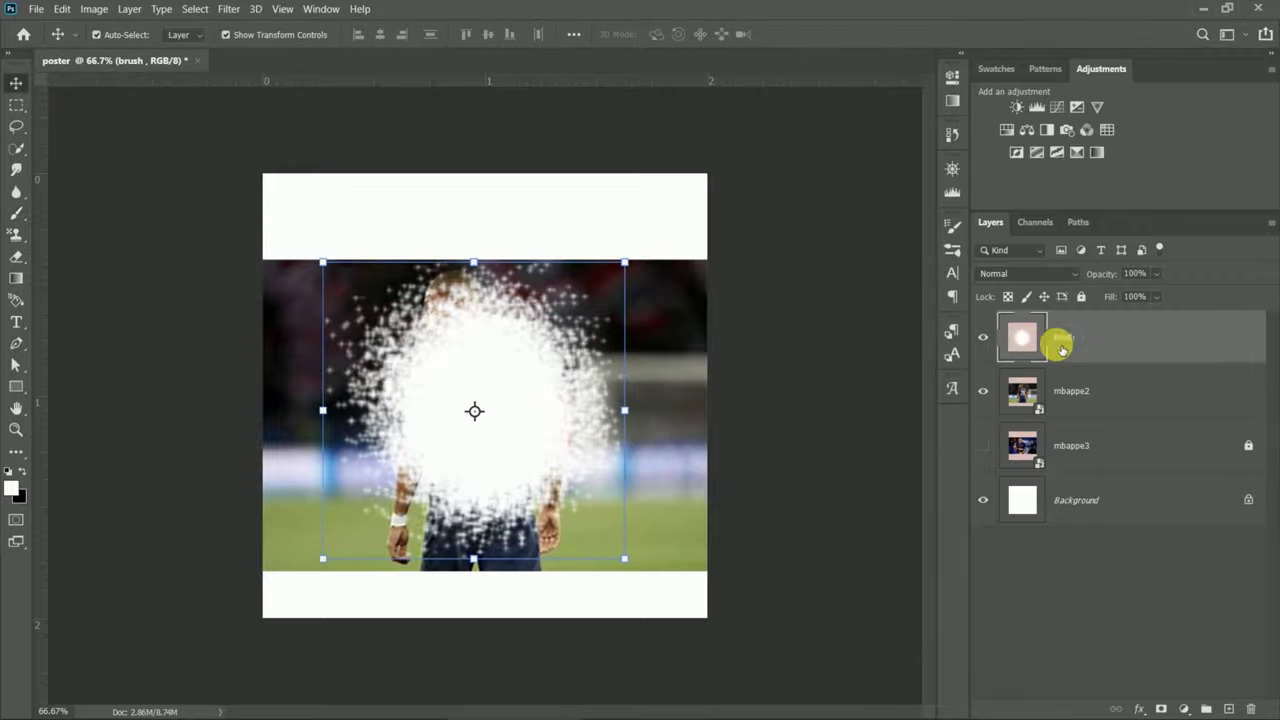
Move mbappe2 above the brush layer, clip it to the brush shape and nudge it.
left_click(1030, 400)
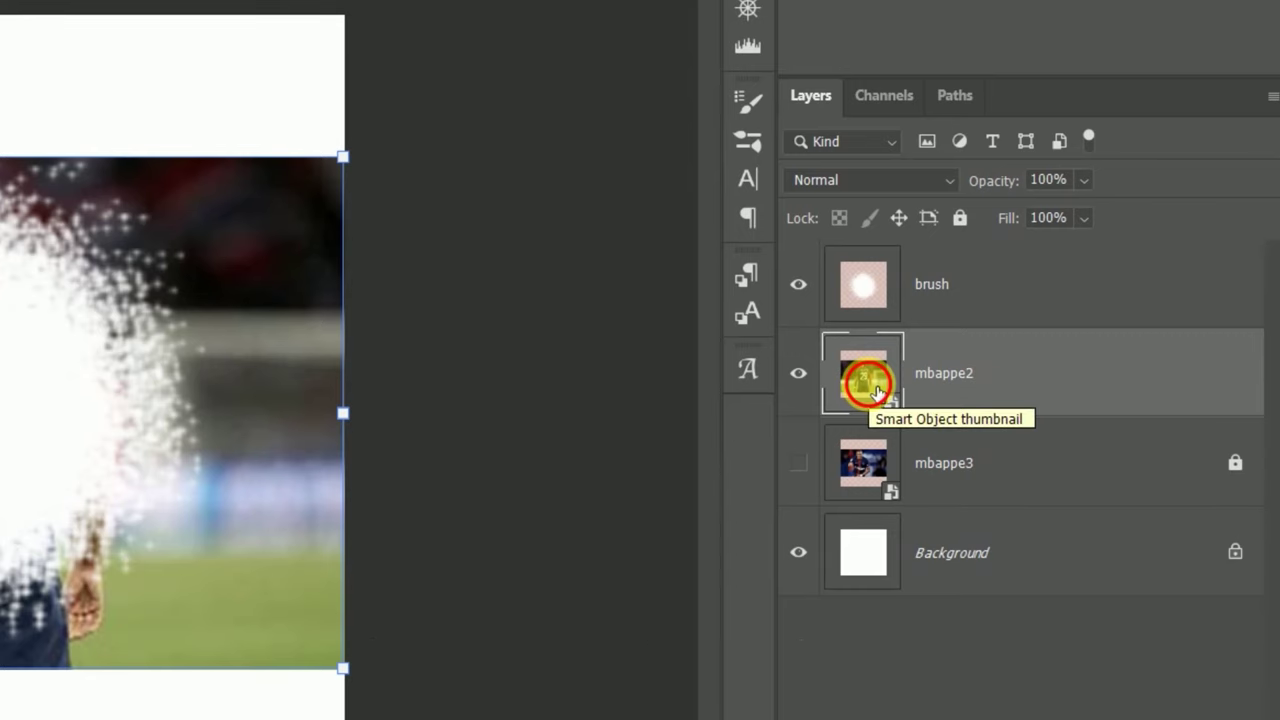
left_click_drag(876, 393, 880, 272)
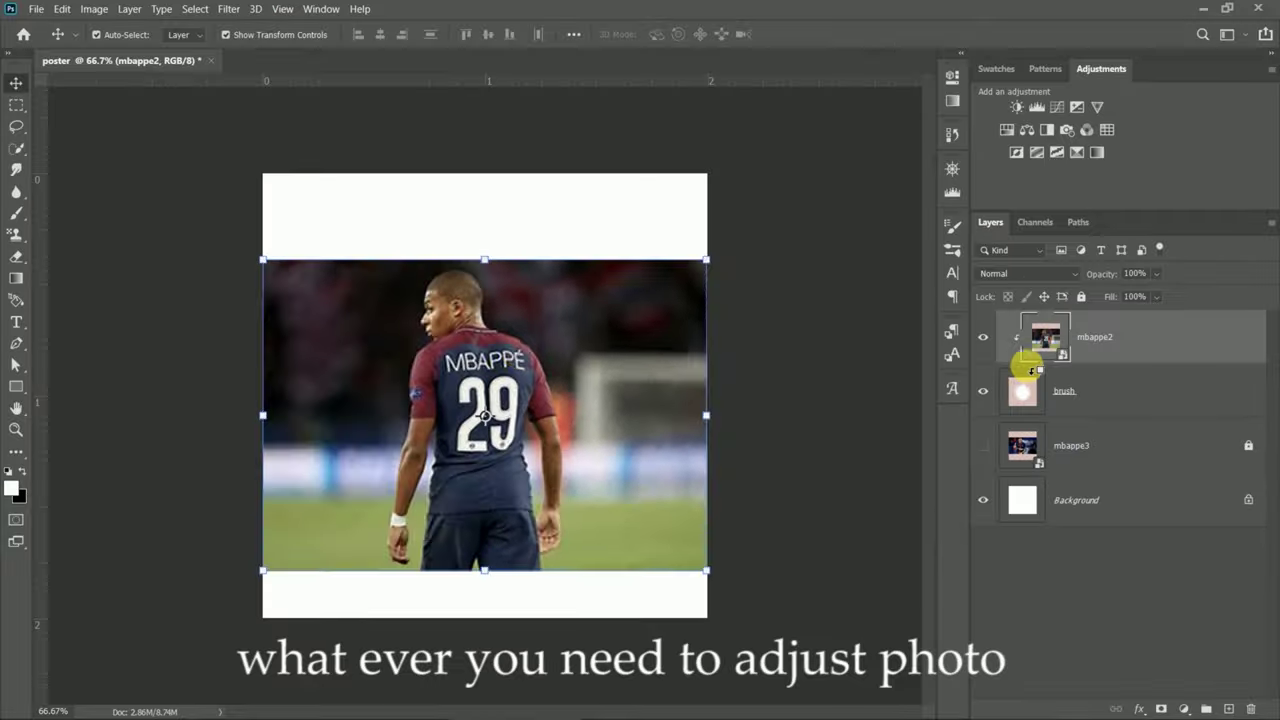
left_click(935, 350, "alt")
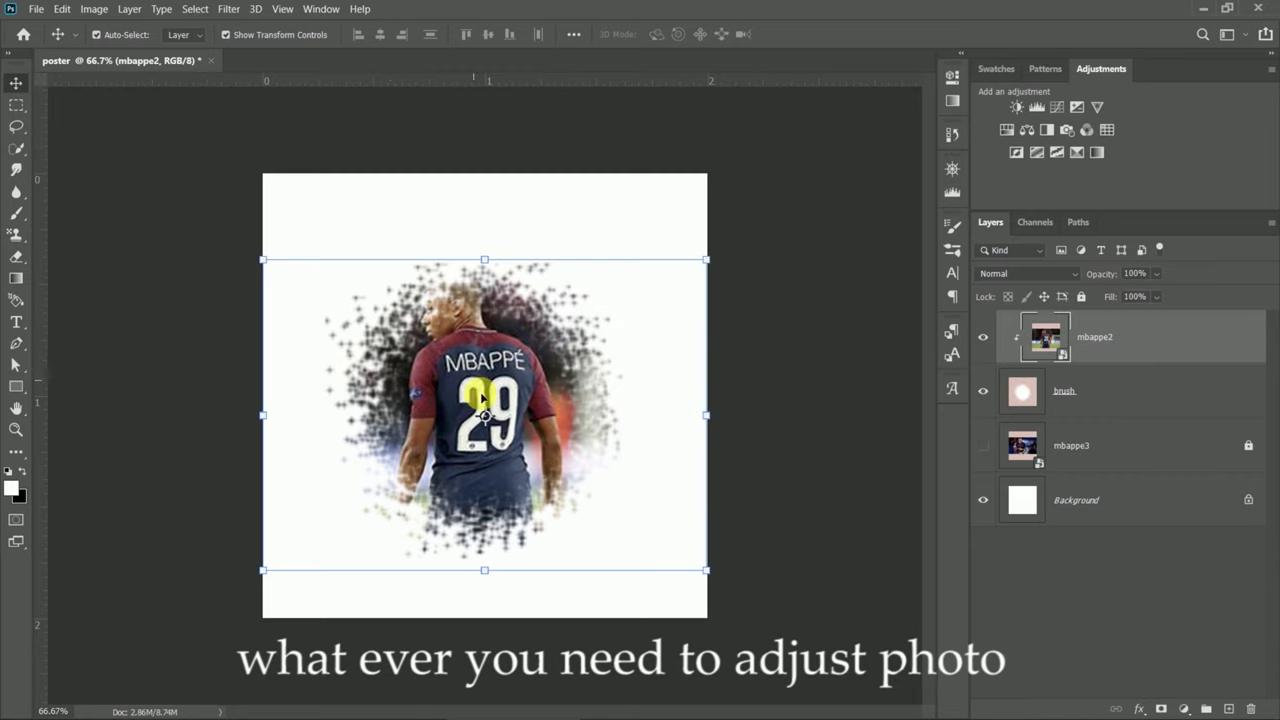
left_click_drag(482, 398, 499, 426)
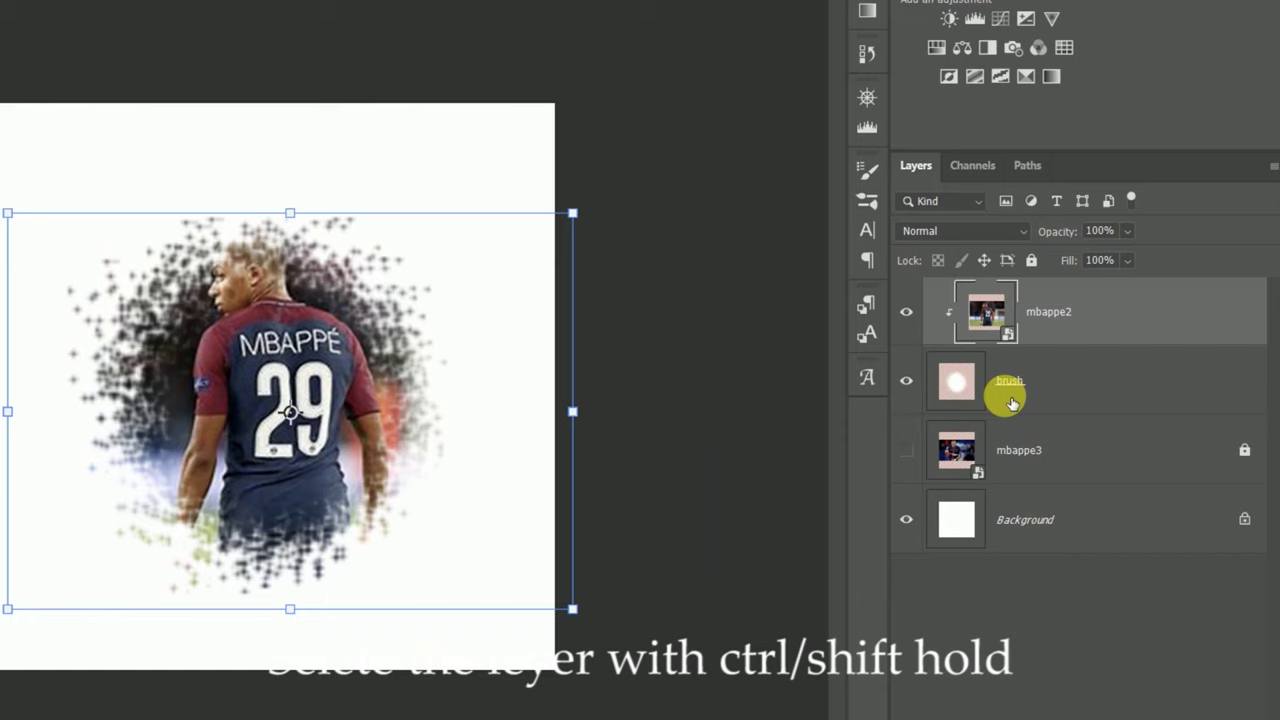
Merge the photo and brush layers into one mbappe2 layer and lock it.
left_click(1012, 402, "shift")
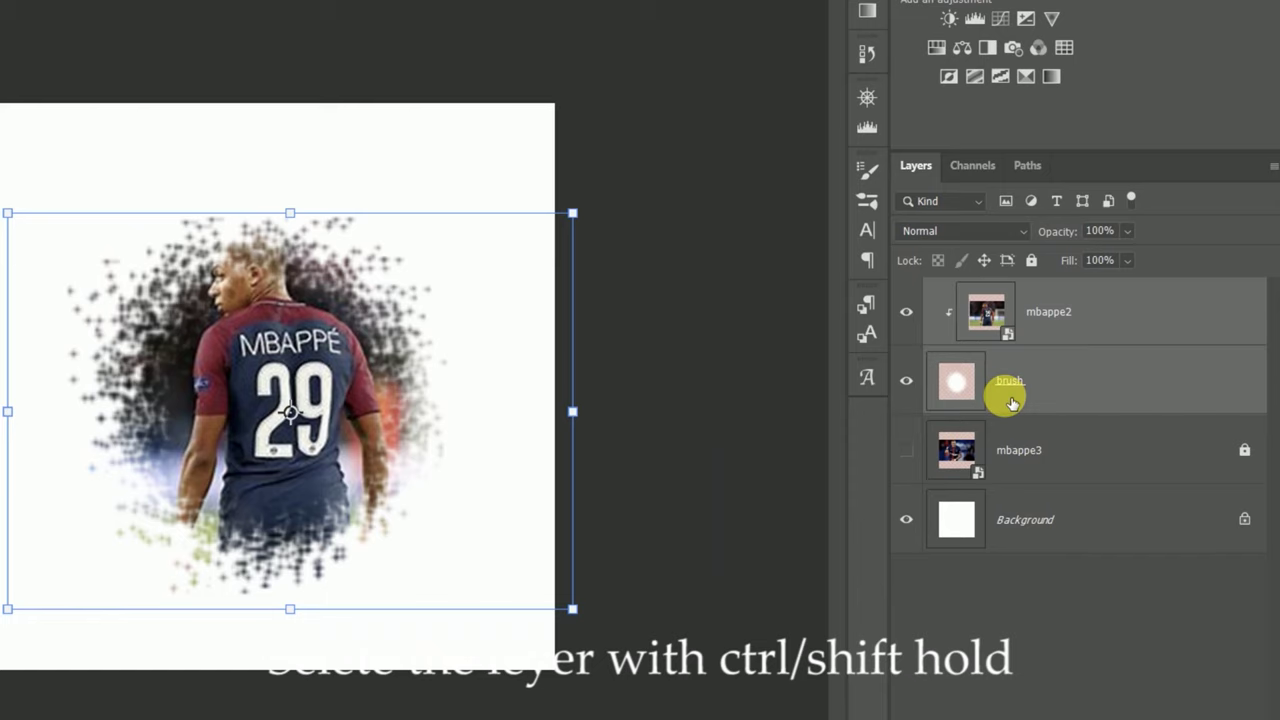
right_click(1004, 395)
left_click(880, 337)
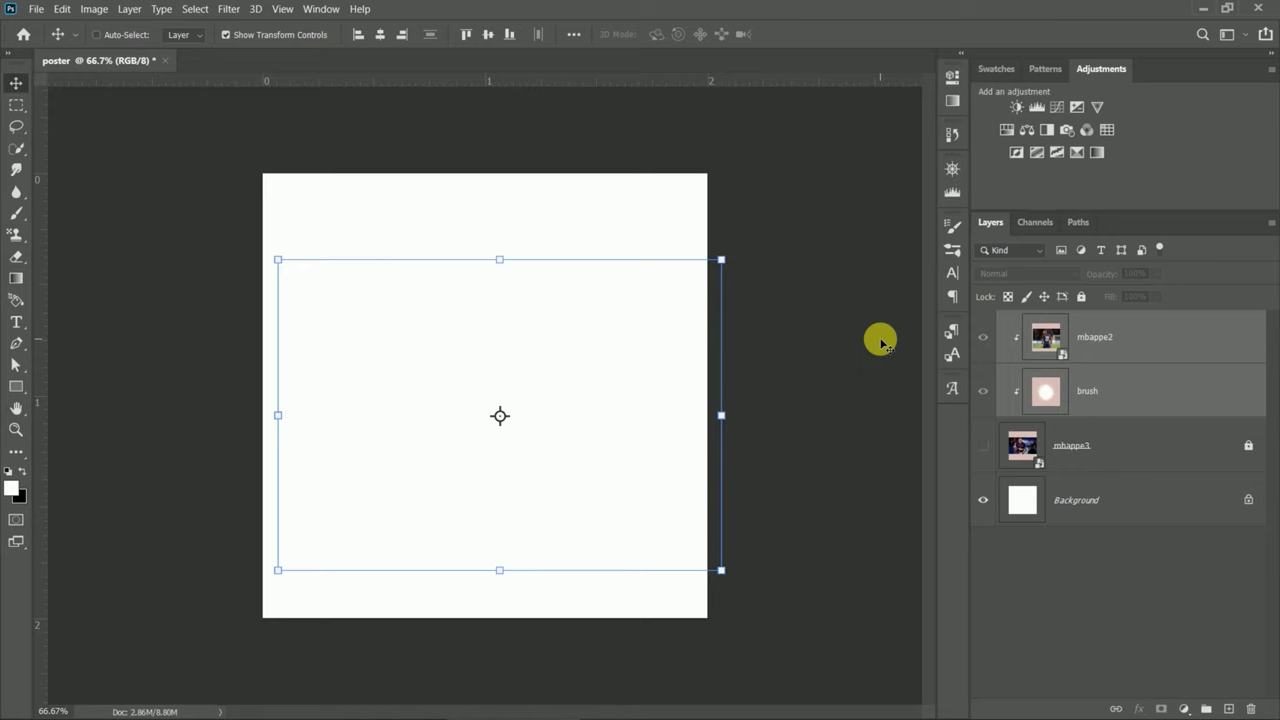
key("ctrl+e")
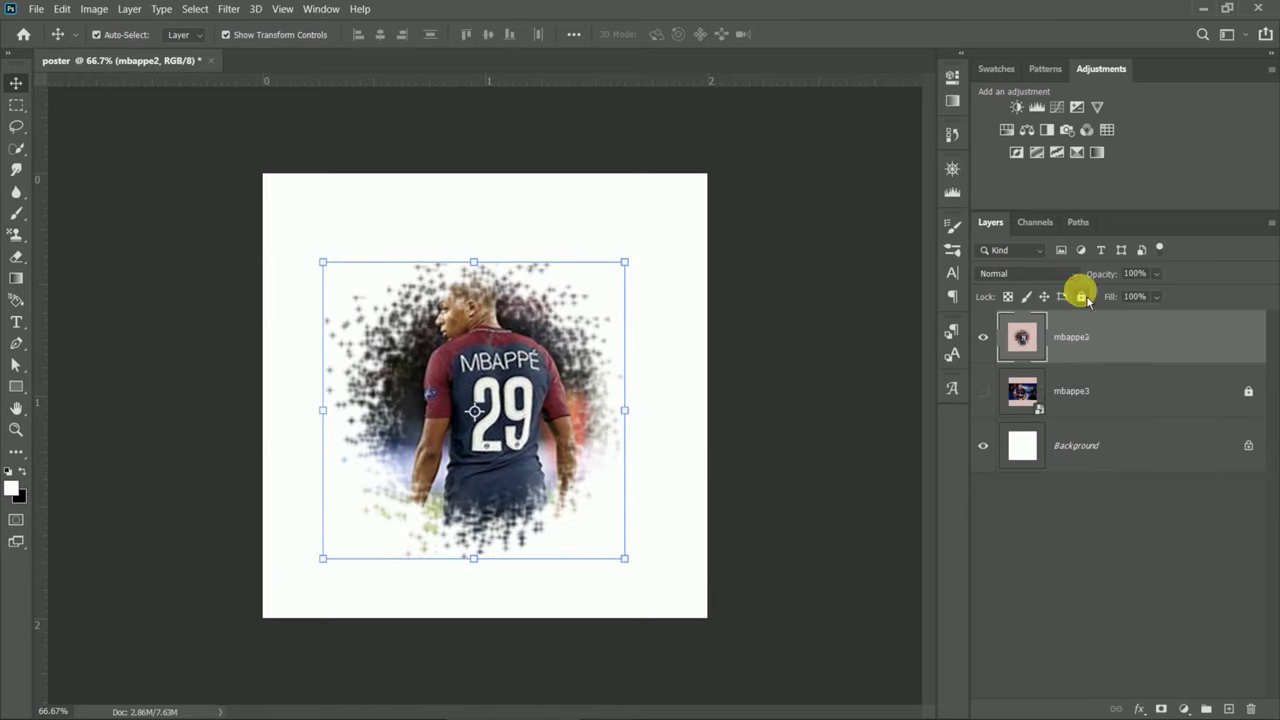
left_click(1081, 296)
Show mbappe3 and scale it to cover the whole canvas behind the dispersion figure.
left_click(983, 391)
left_click(1034, 397)
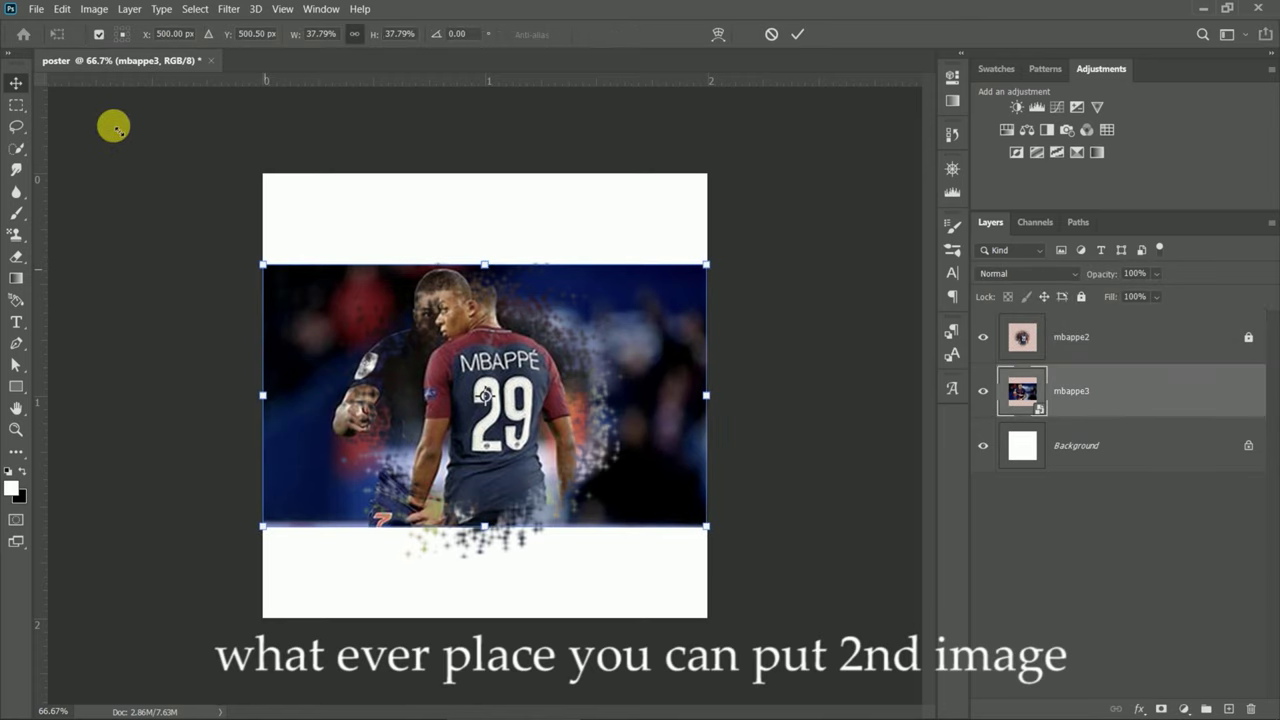
left_click_drag(263, 265, 91, 114)
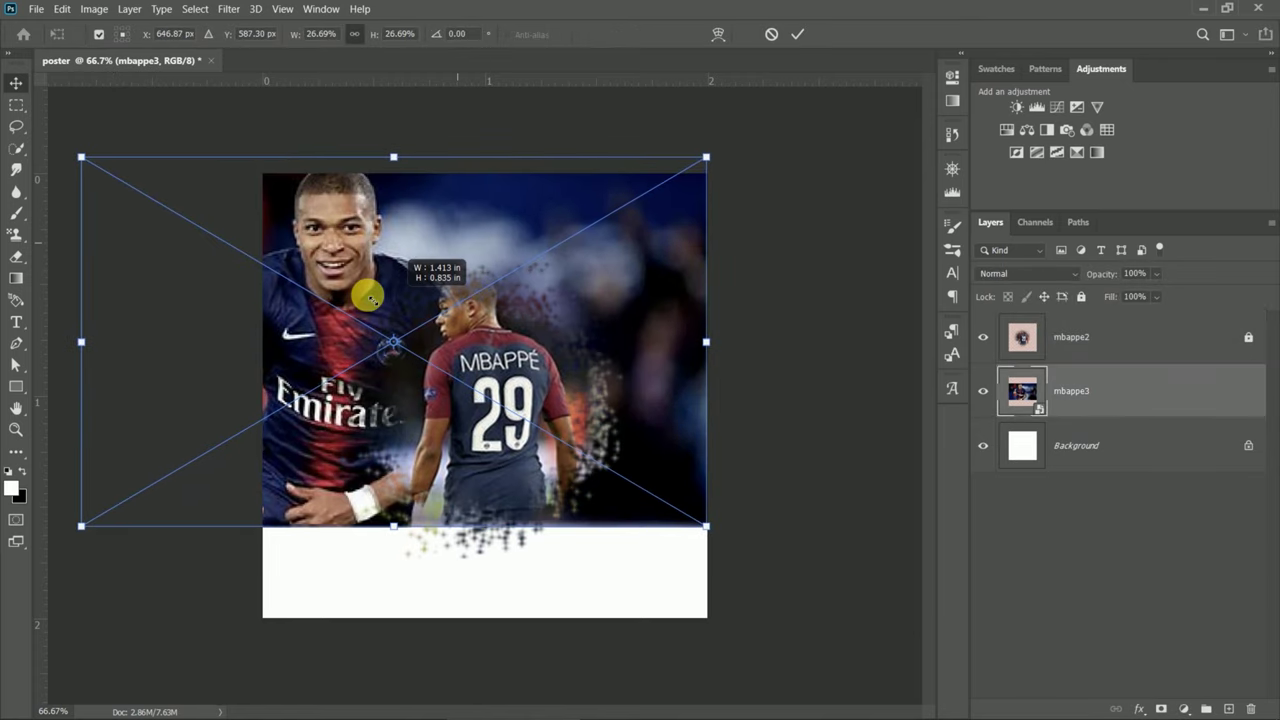
left_click_drag(481, 293, 648, 402)
left_click_drag(378, 347, 392, 342)
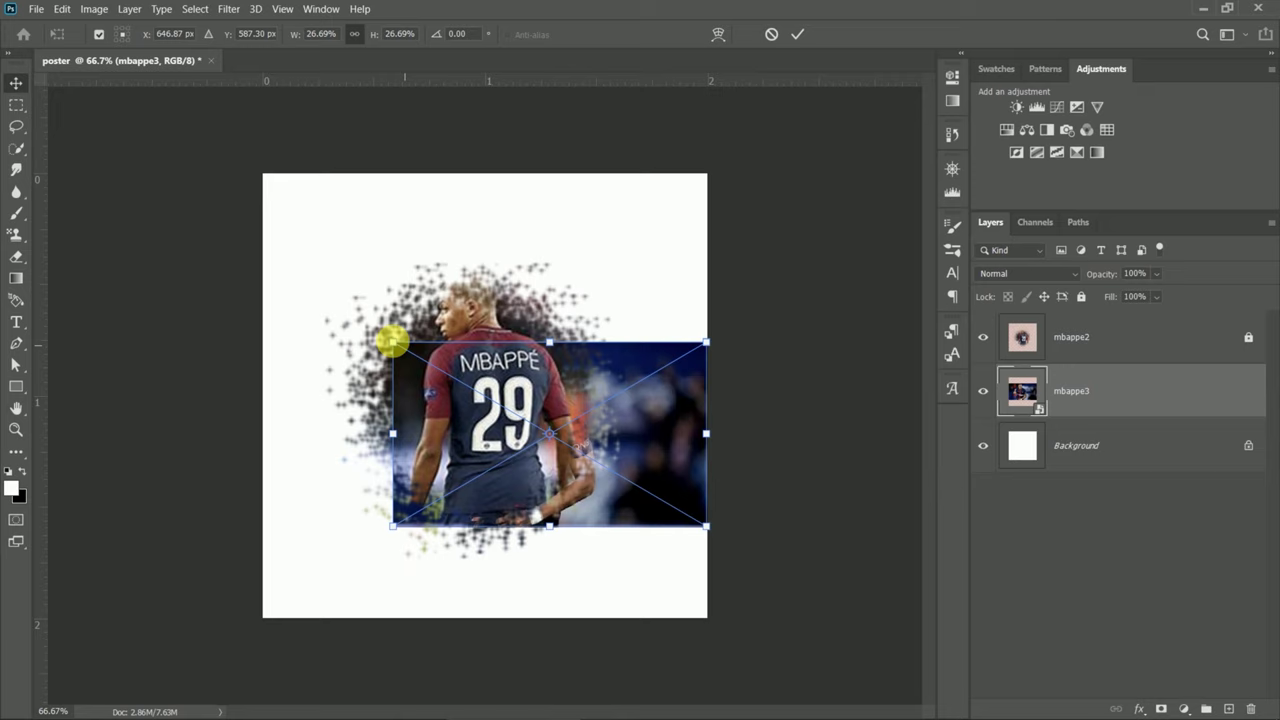
mouse_move(645, 420)
left_mouse_down()
mouse_move(815, 657)
mouse_move(163, 183)
mouse_move(623, 434)
mouse_move(309, 323)
mouse_move(53, 127)
mouse_move(380, 366)
mouse_move(886, 666)
mouse_move(463, 163)
left_mouse_up()
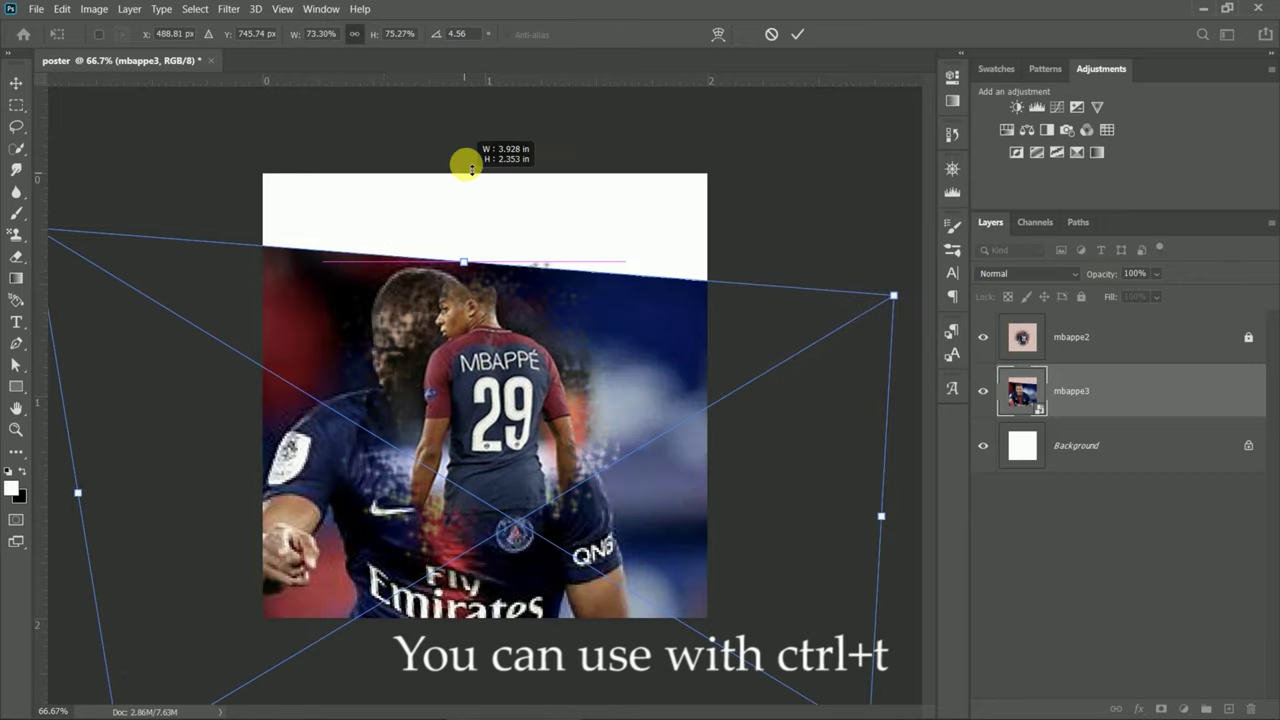
left_click(798, 34)
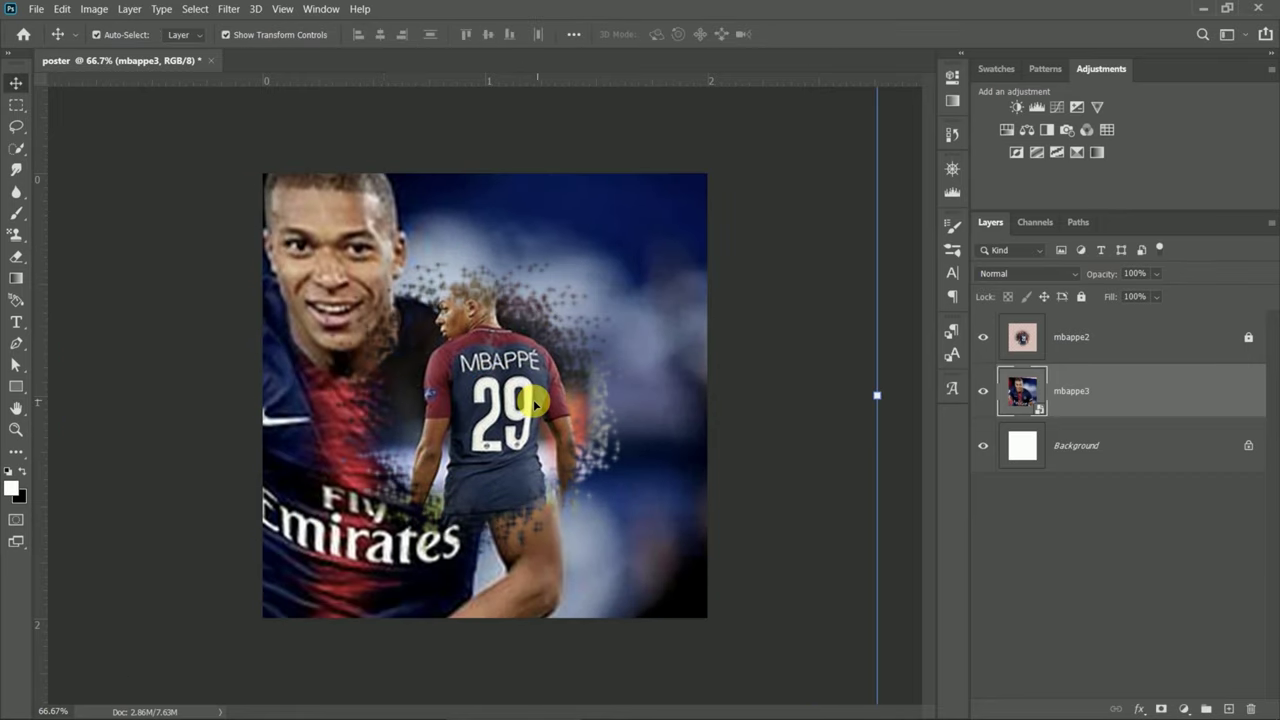
key("super+e")
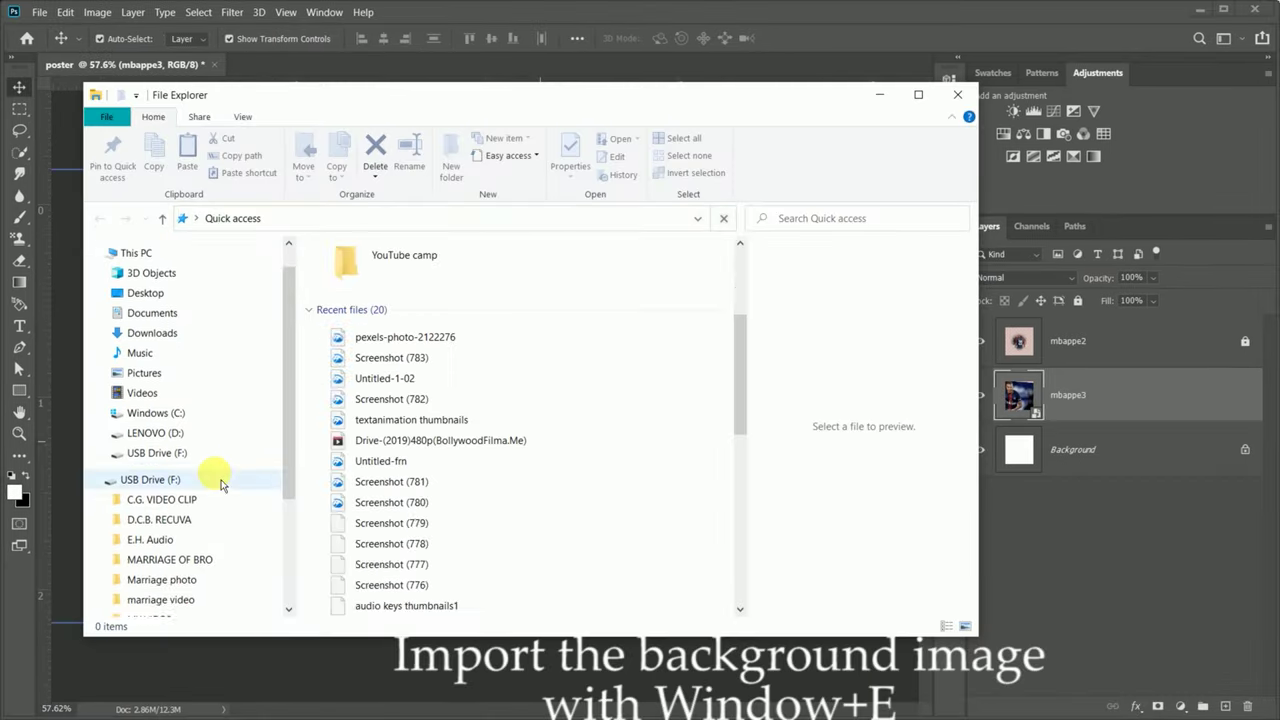
Import the bg image from Downloads and convert it to a smart object.
scroll(420, 450, "down", 2)
scroll(417, 449, "up", 4)
left_click(152, 266)
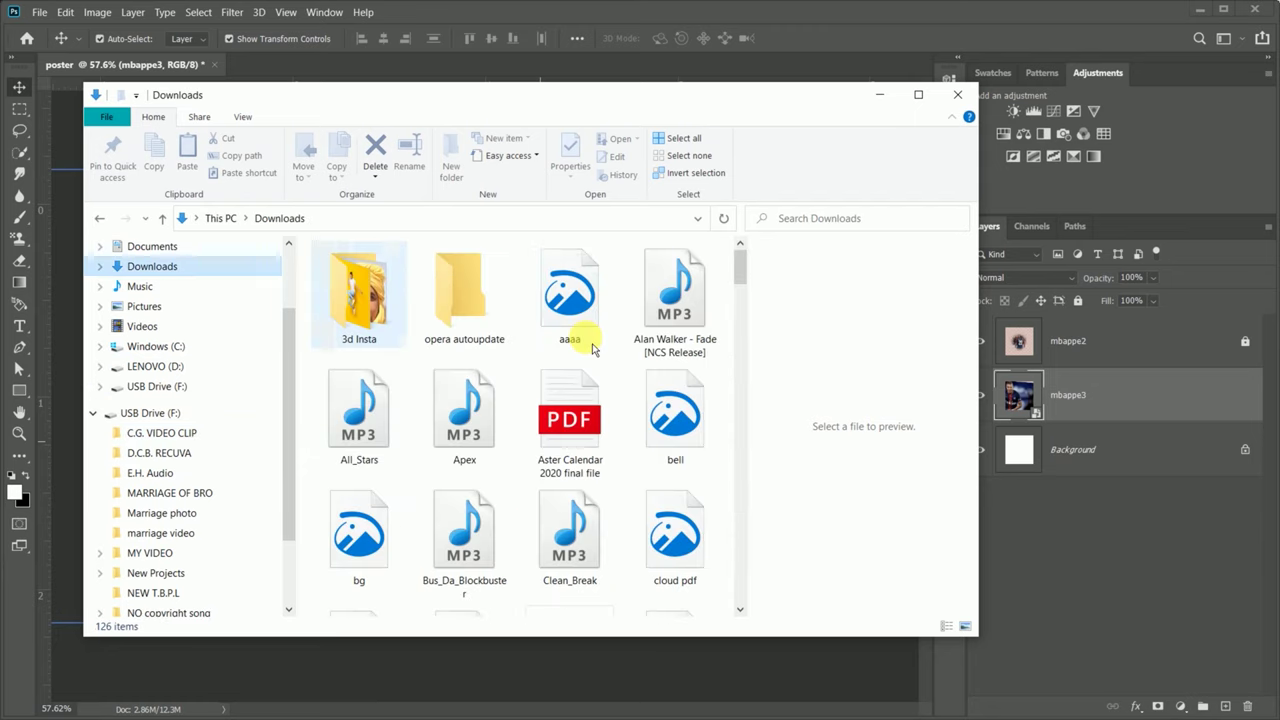
left_click_drag(357, 318, 533, 678)
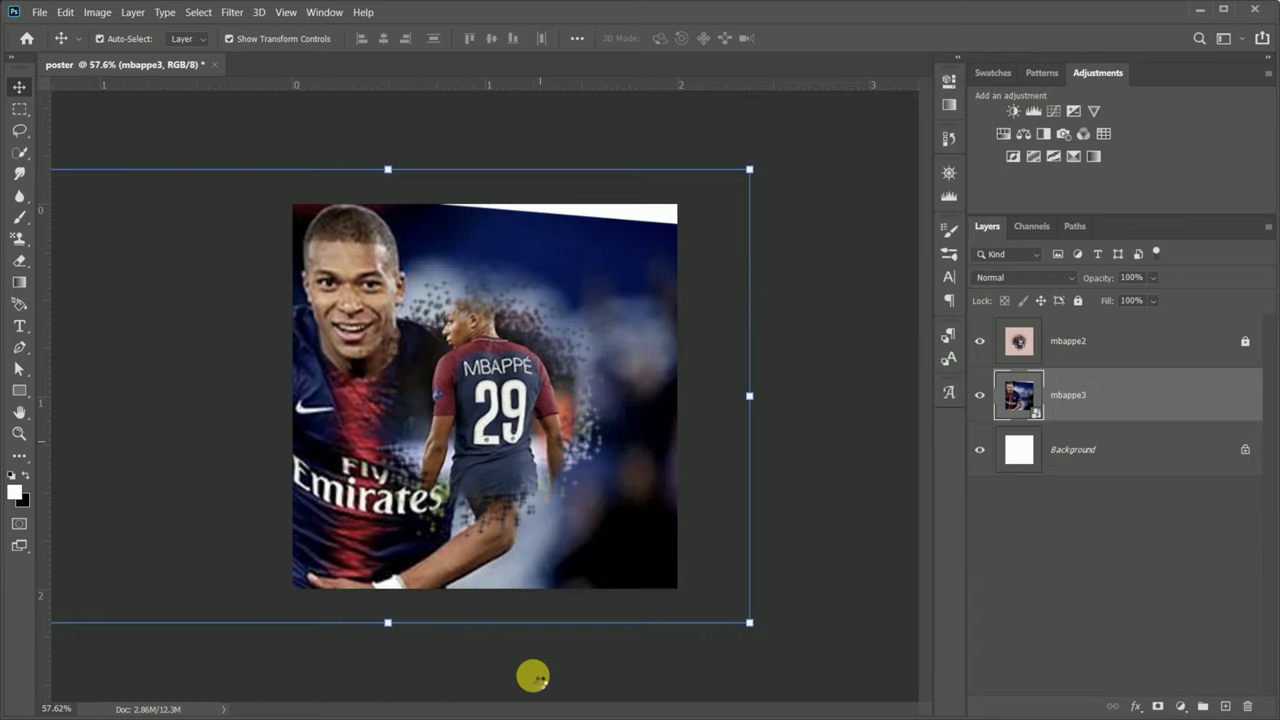
right_click(1100, 397)
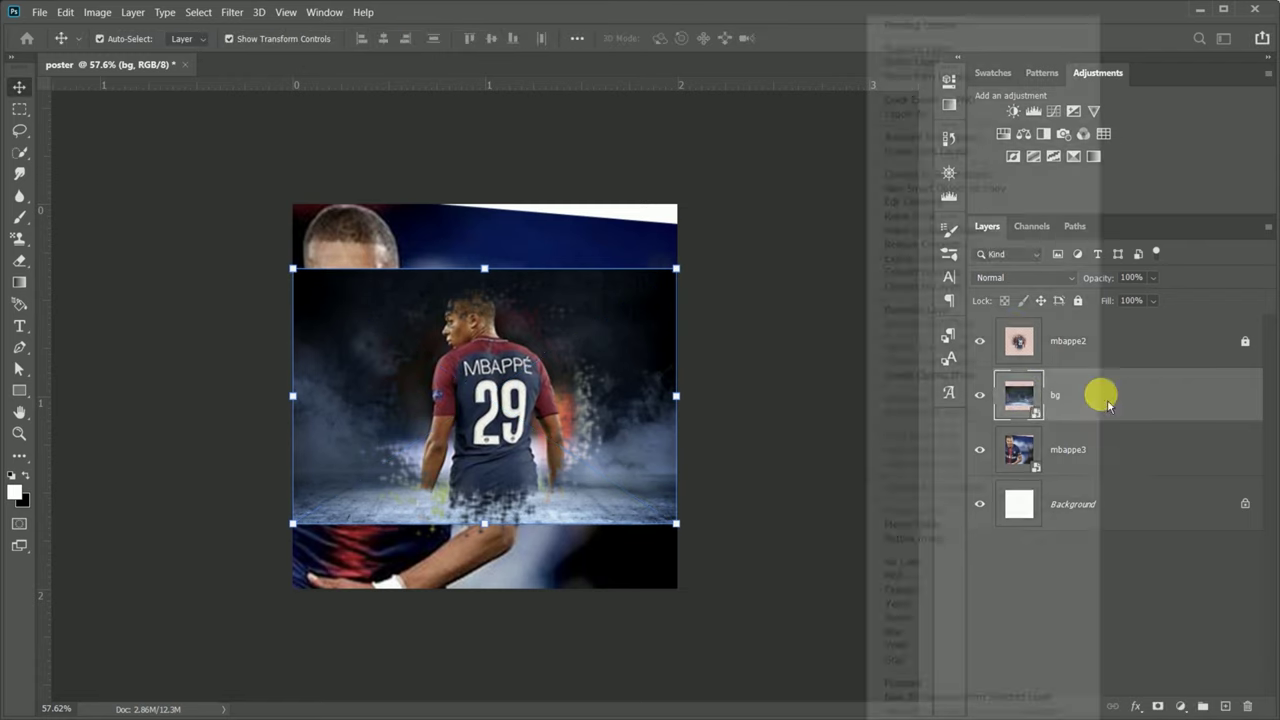
left_click(925, 174)
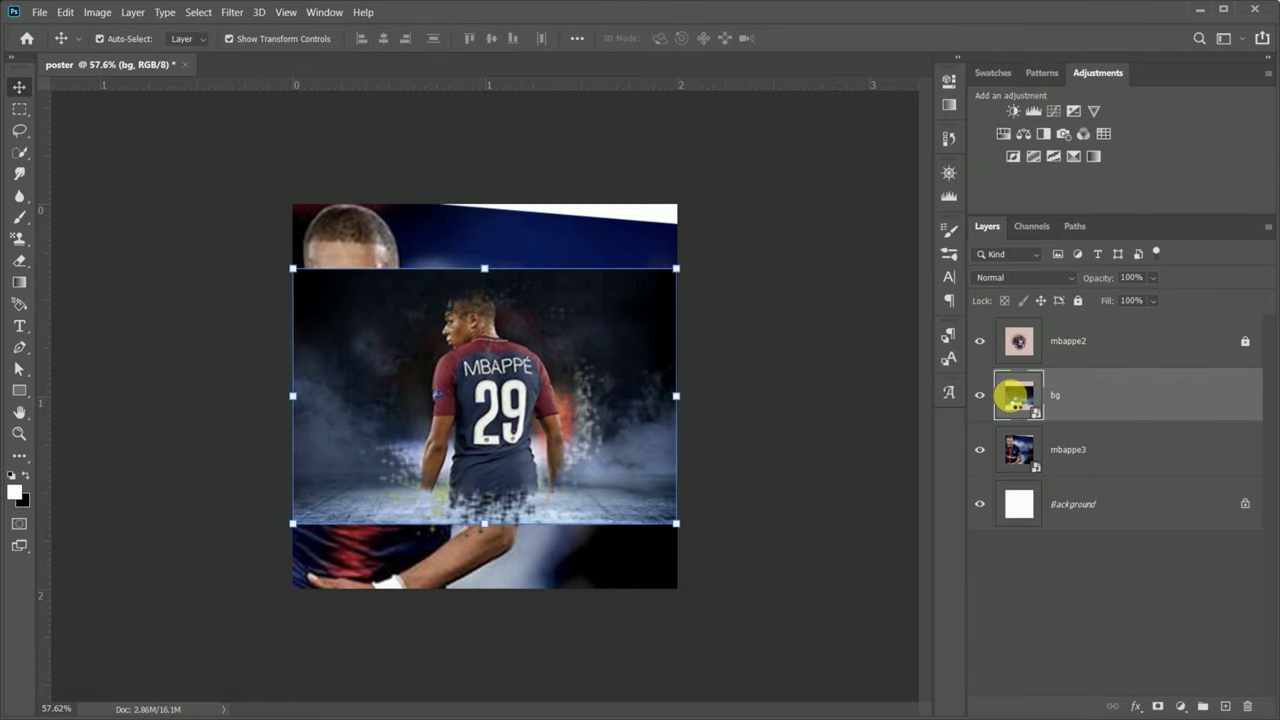
Hide mbappe2, enlarge bg to cover the canvas and move it below mbappe3.
left_click(980, 341)
left_click_drag(676, 523, 855, 642)
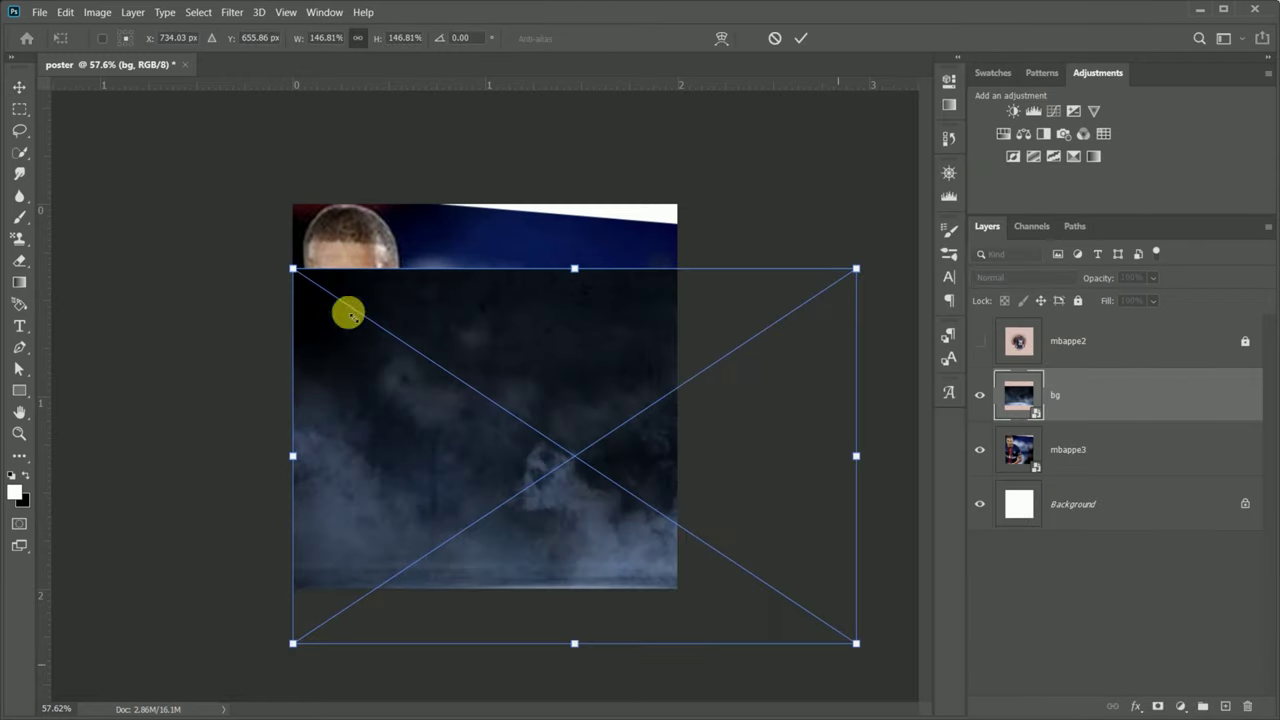
left_click_drag(294, 269, 258, 242)
left_click(800, 38)
left_click_drag(1019, 395, 1023, 470)
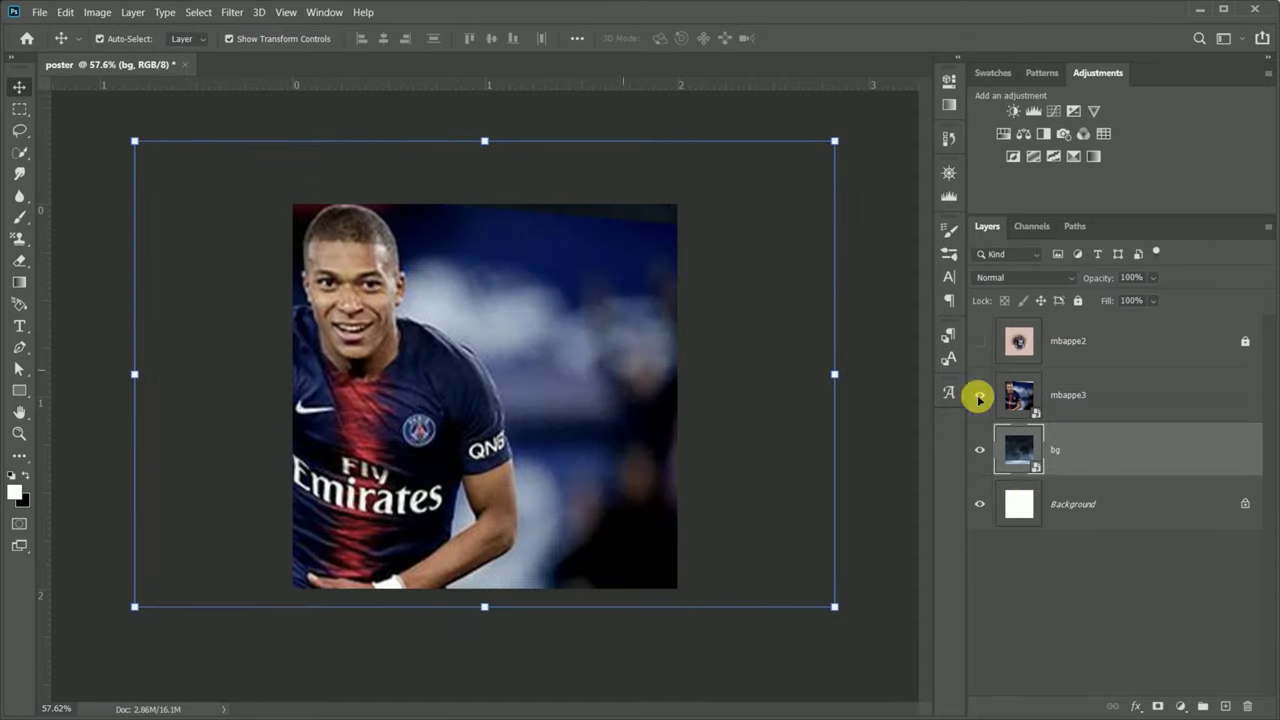
left_click(960, 314)
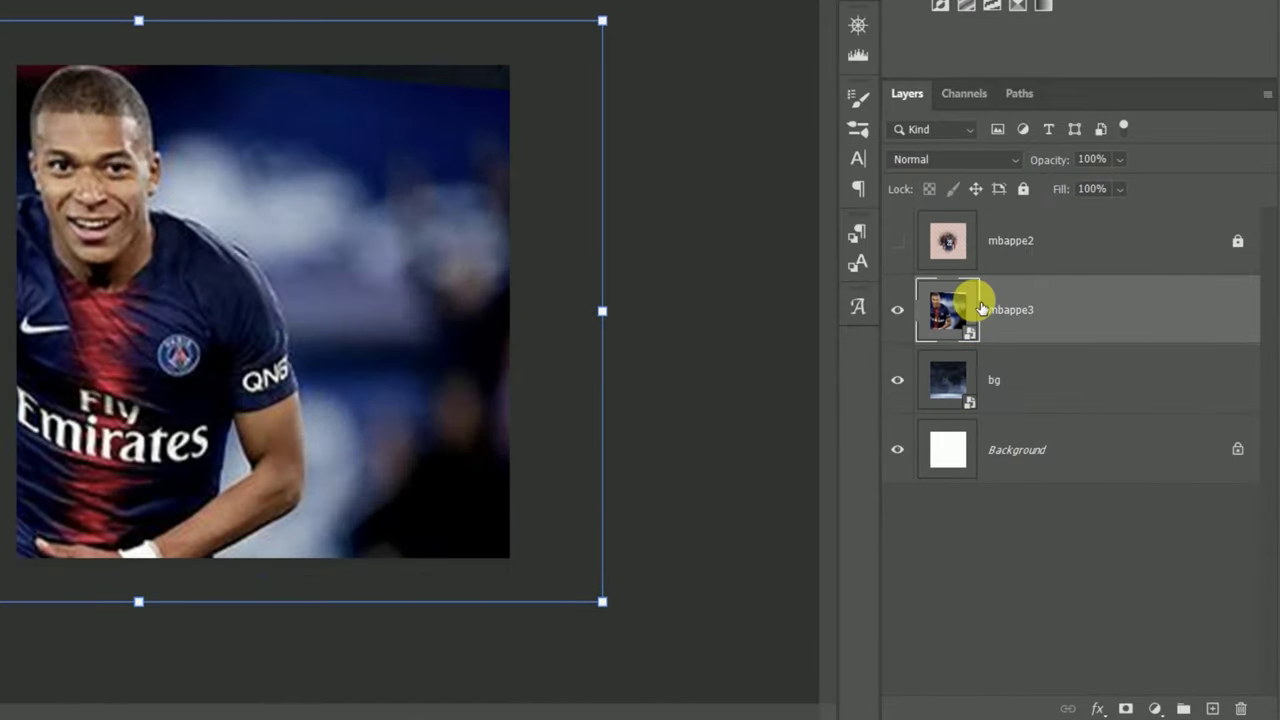
left_click(1016, 160)
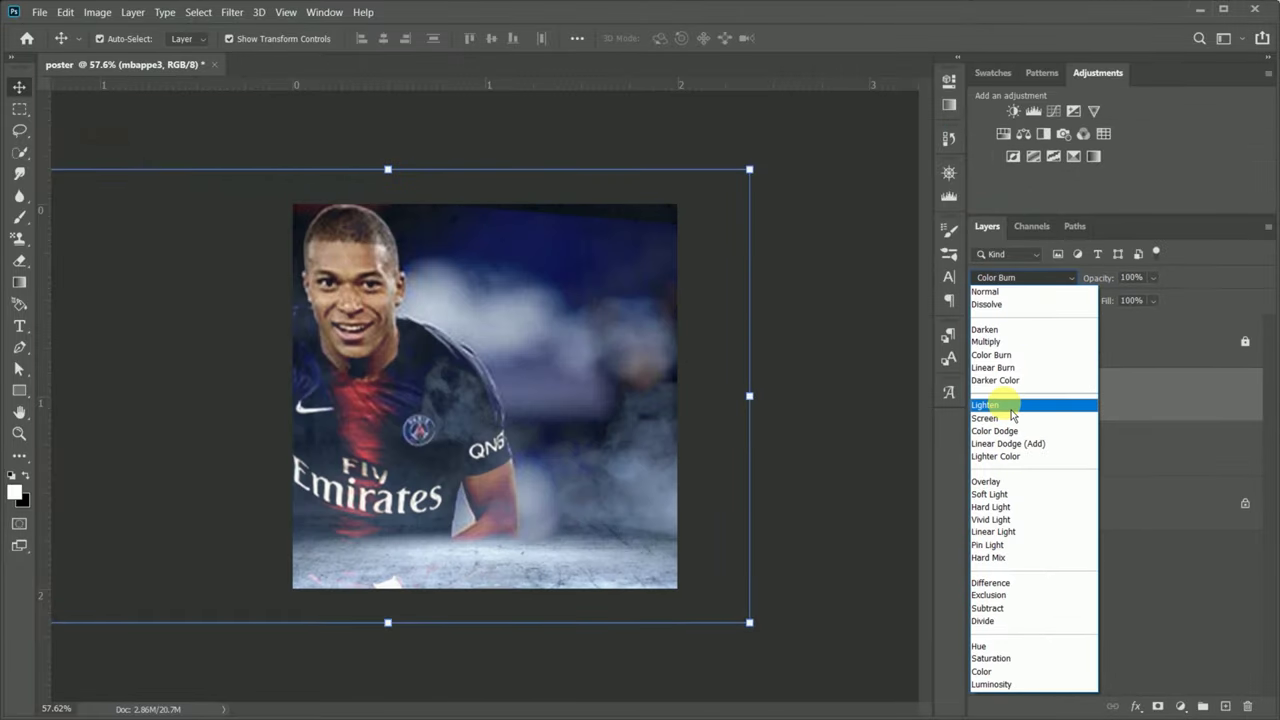
Set mbappe3 to Lighten blend, then show, unlock and move mbappe2 slightly lower.
left_click(1011, 410)
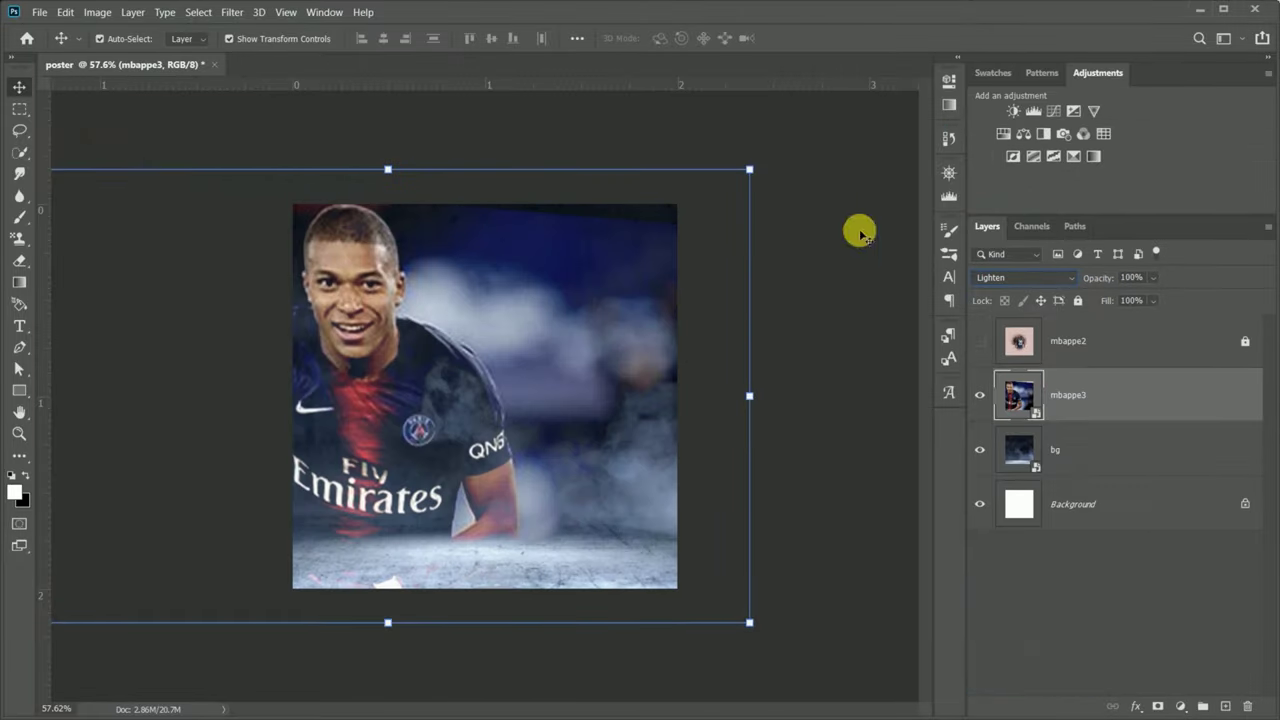
left_click(1066, 343)
left_click(1245, 343)
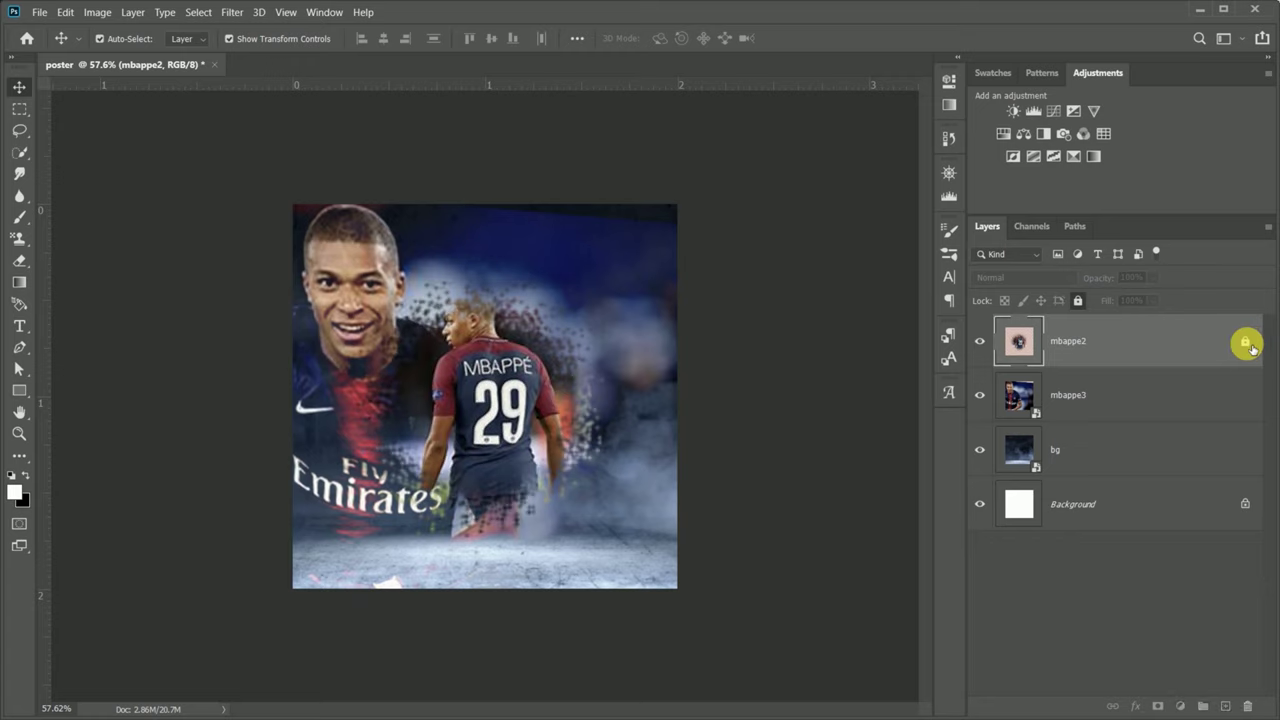
left_click_drag(504, 431, 500, 450)
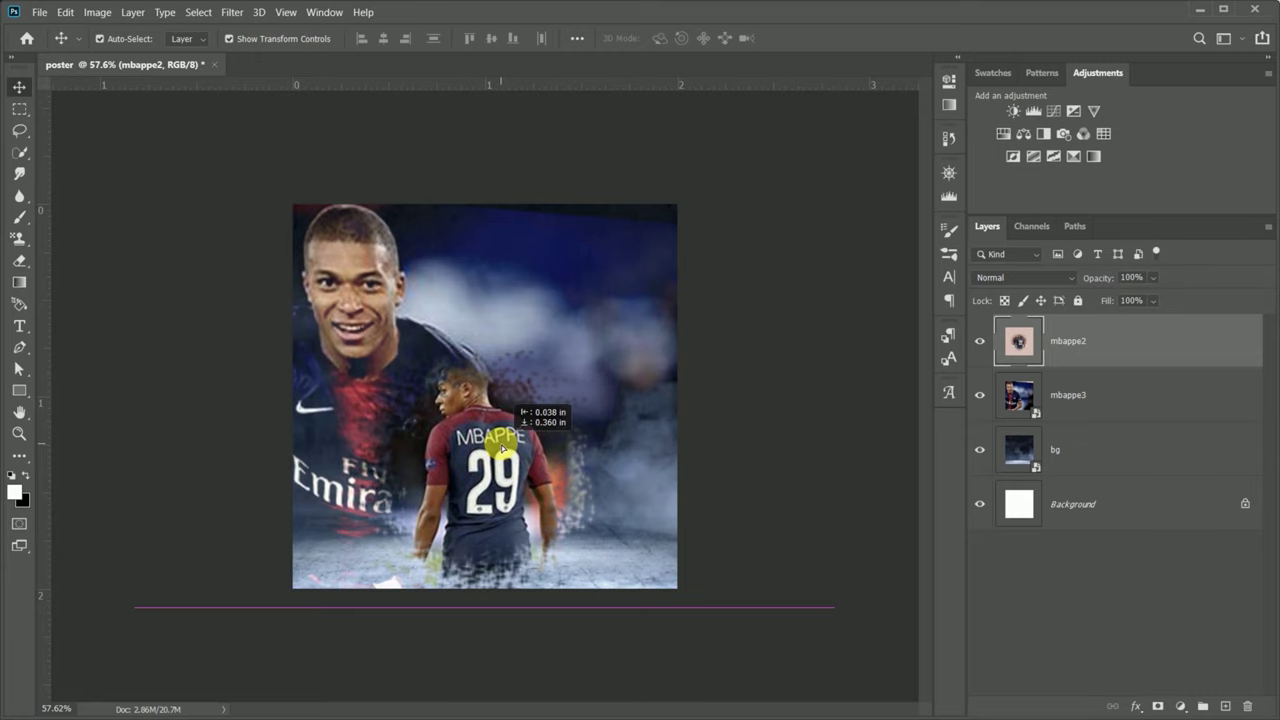
left_click_drag(503, 451, 508, 447)
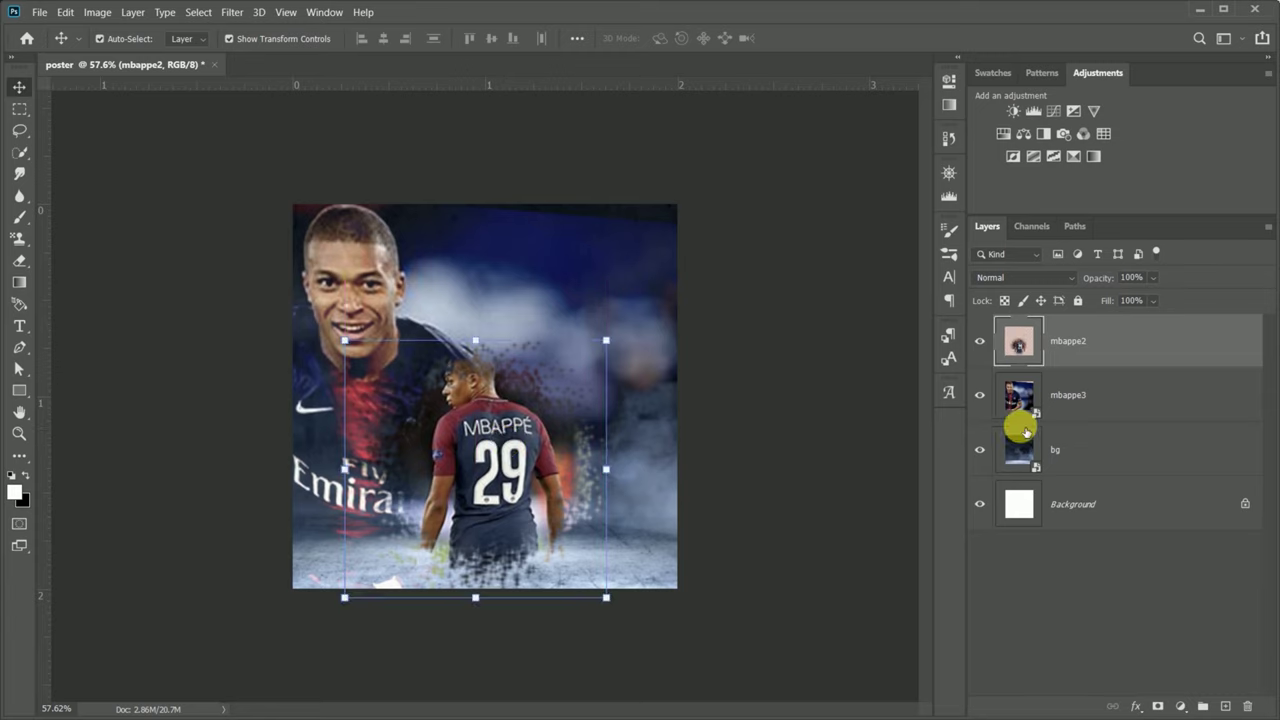
left_click(1022, 460)
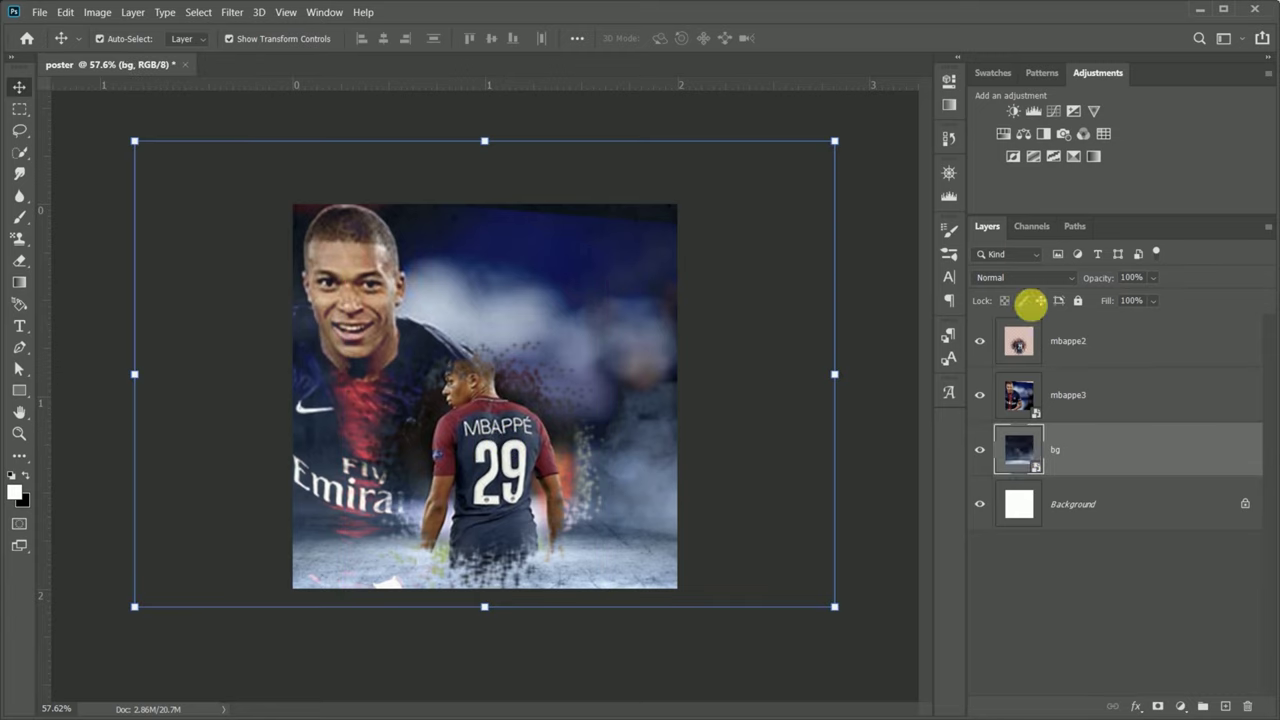
Keep the bg layer at Normal blend and add a layer mask to mbappe3.
left_click(1064, 277)
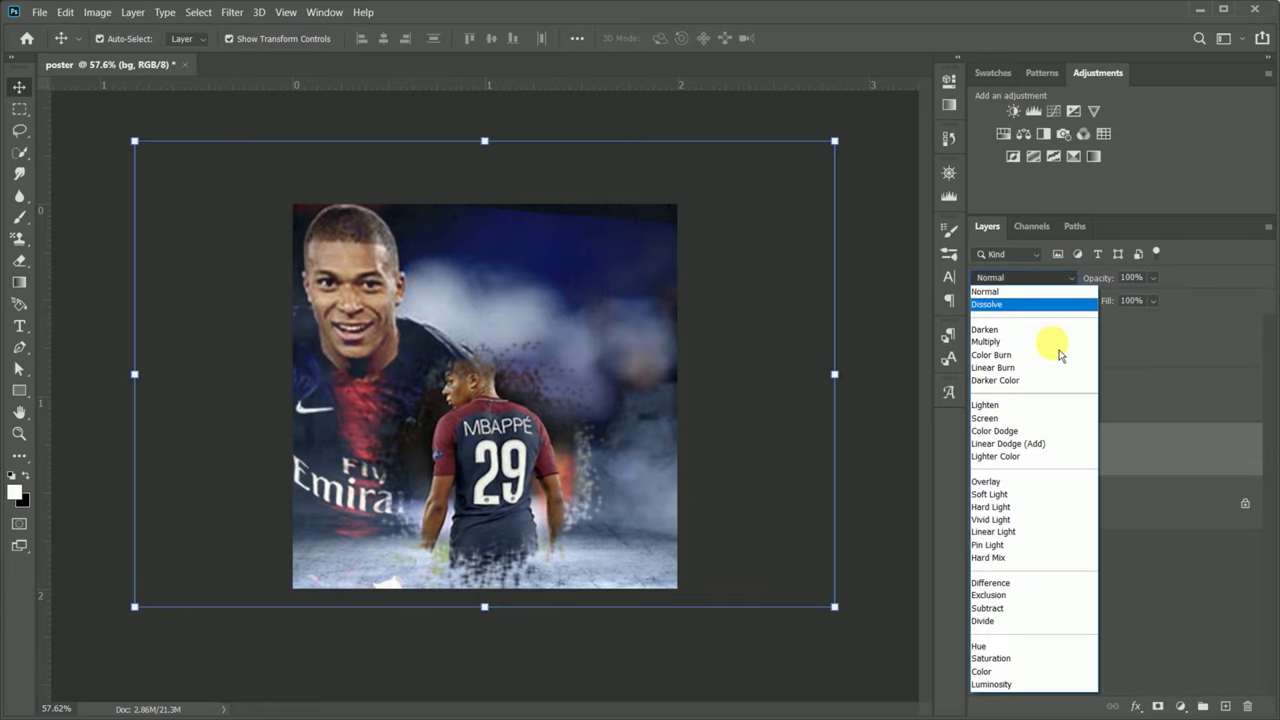
key("Down")
key("Down")
key("Down")
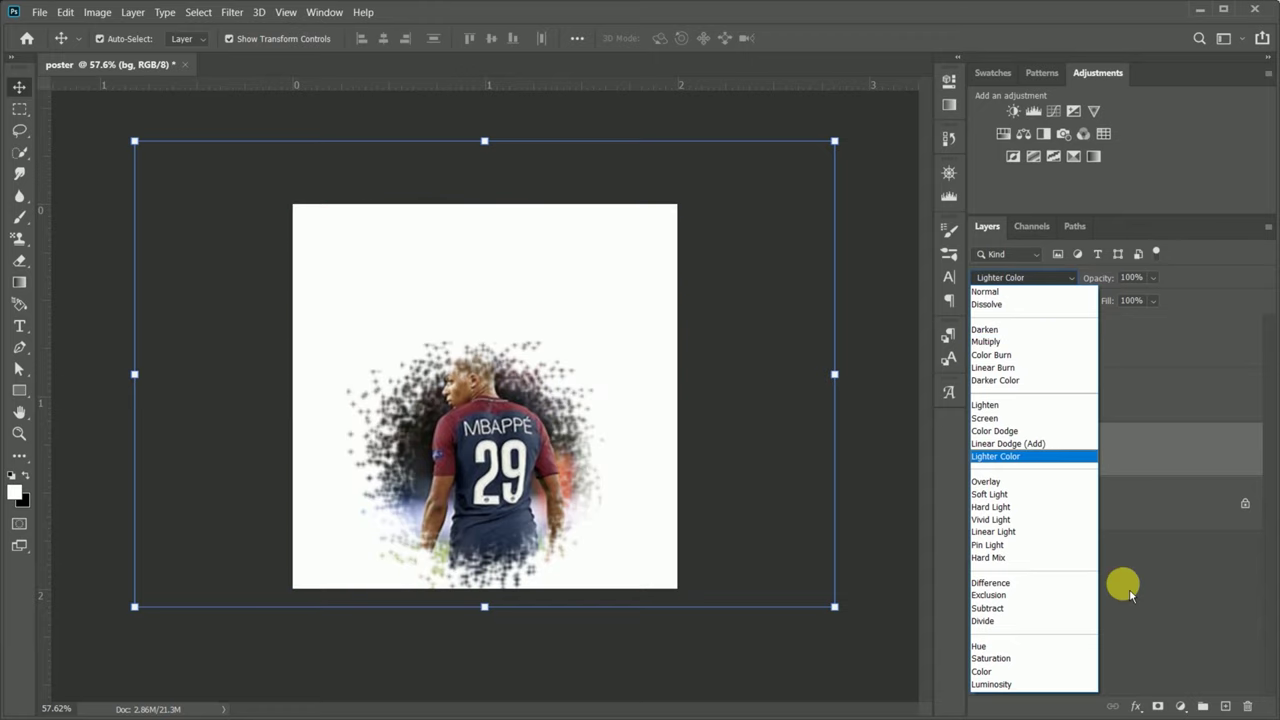
left_click(996, 296)
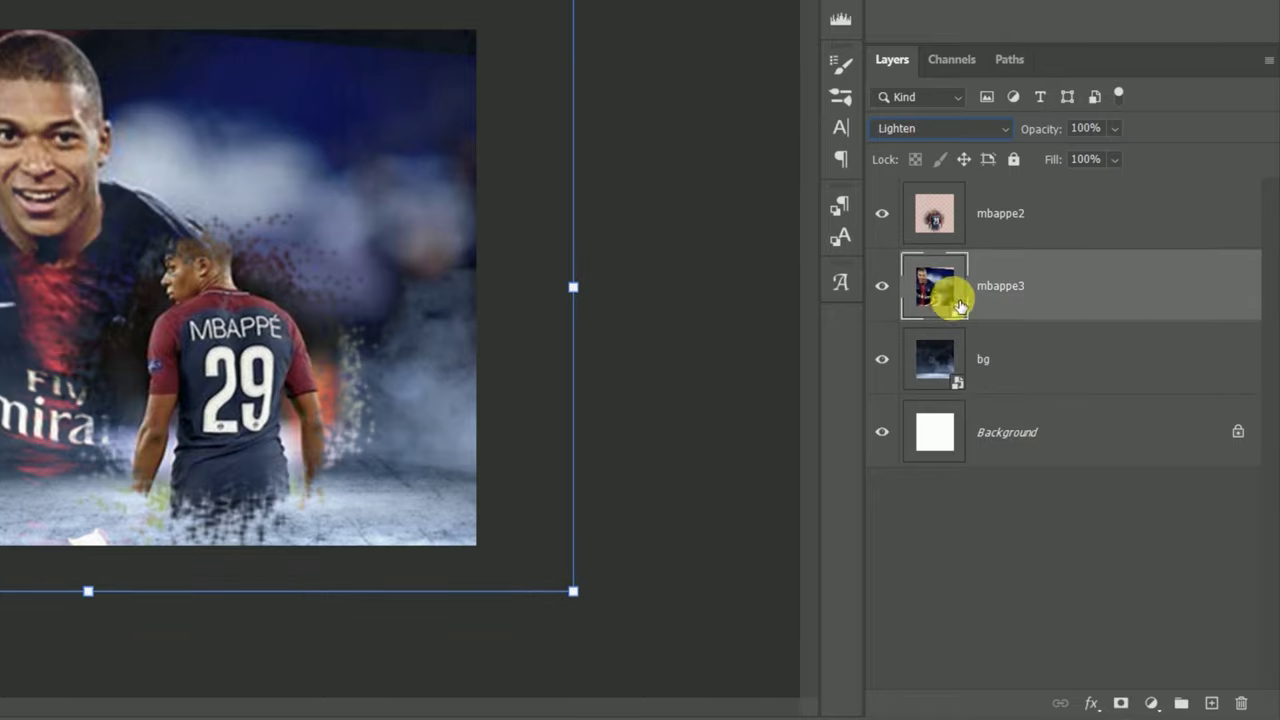
left_click(1122, 703)
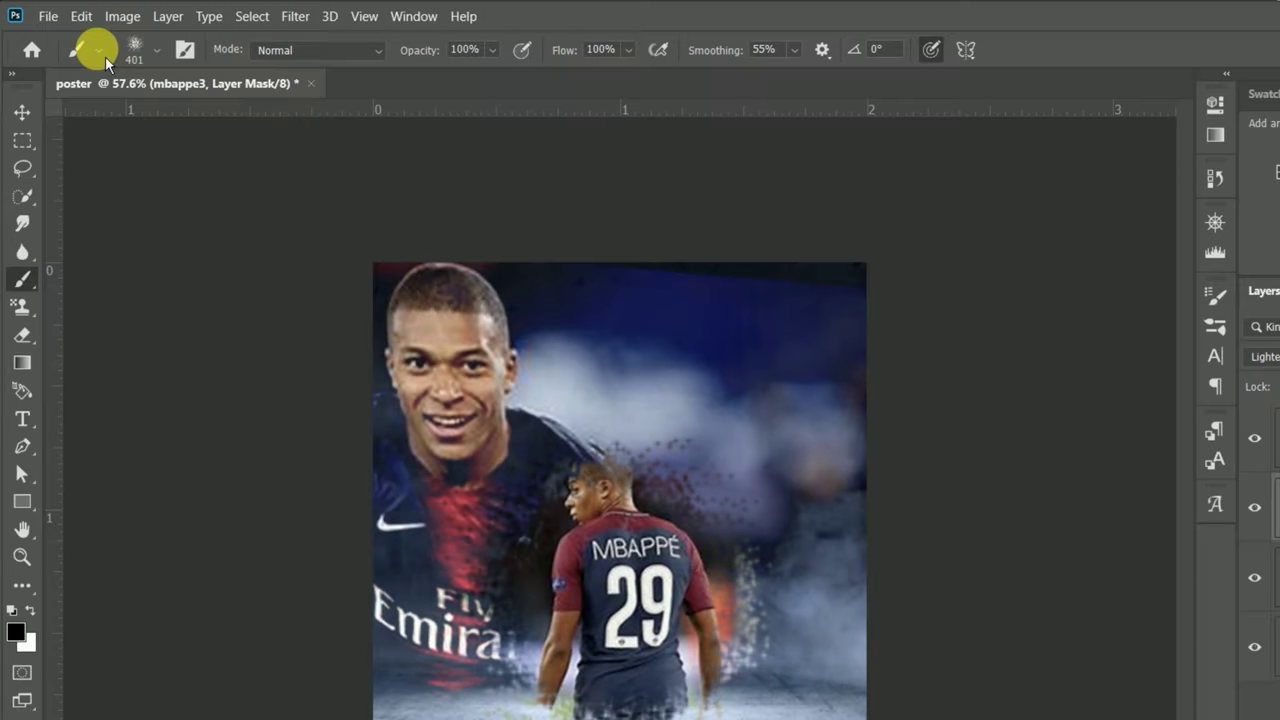
Paint the upper-right cloud out of the mask with a Soft Round brush.
left_click(98, 49)
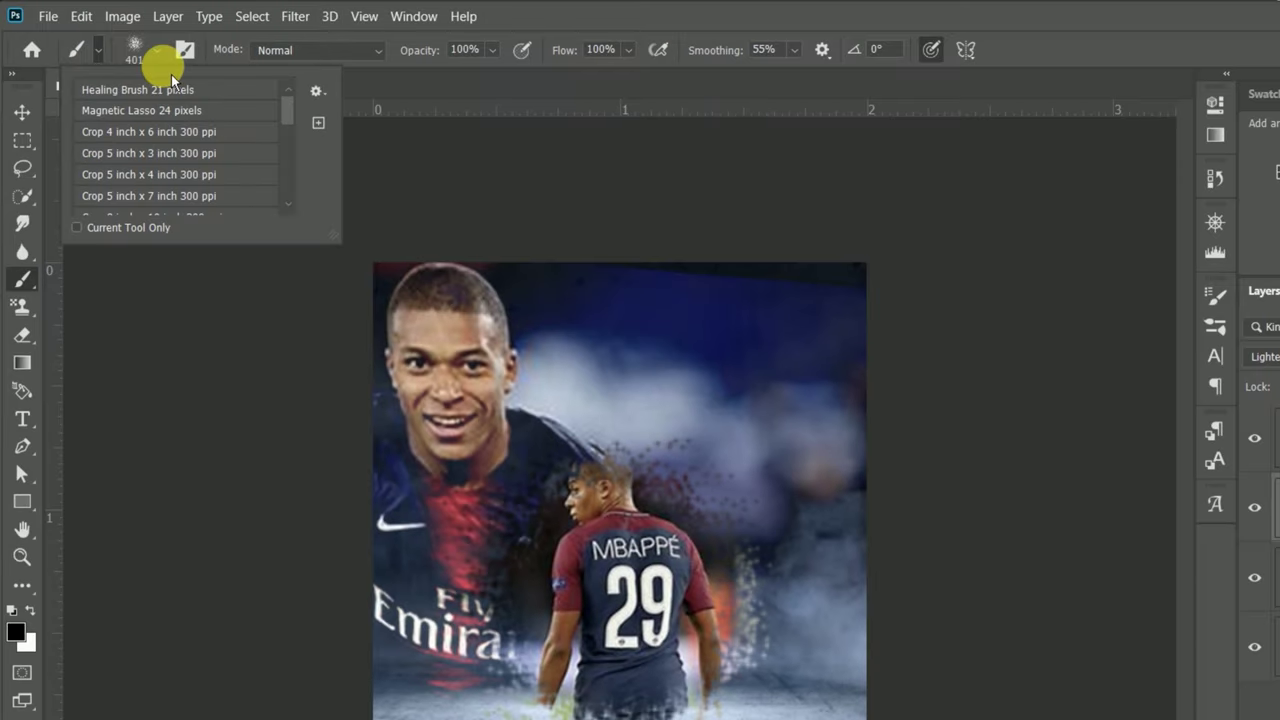
left_click(138, 52)
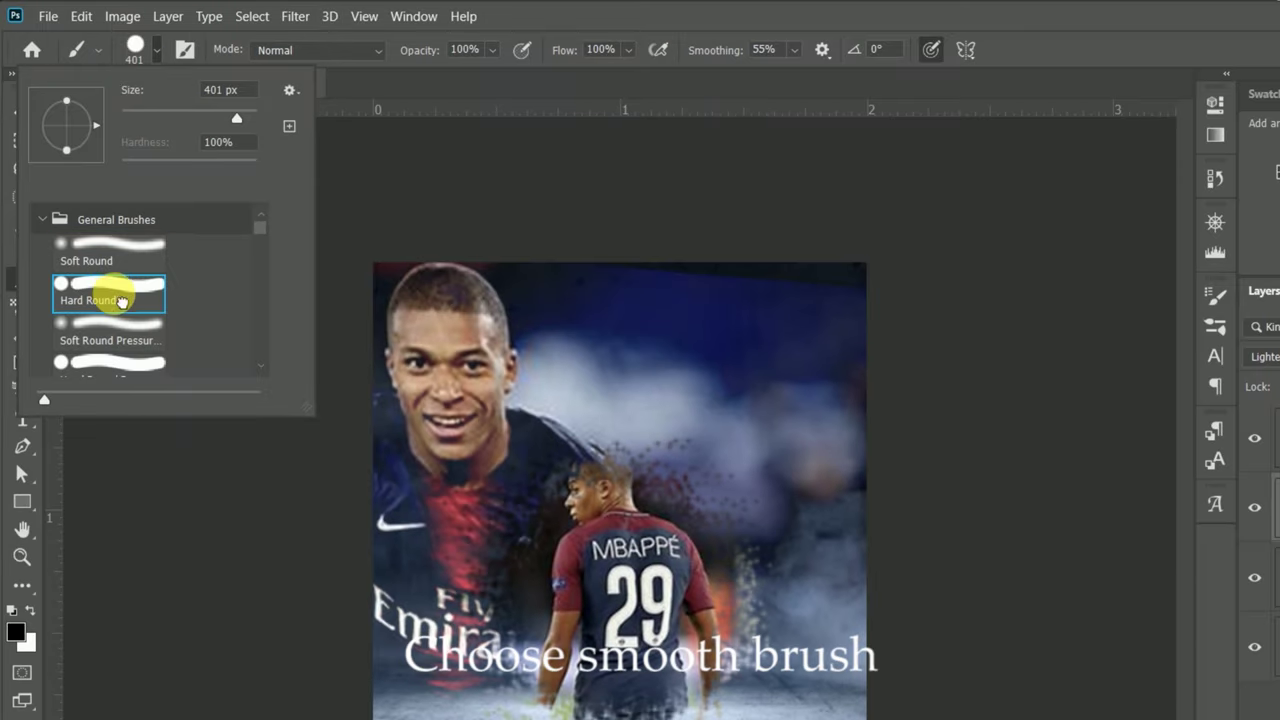
left_click(122, 256)
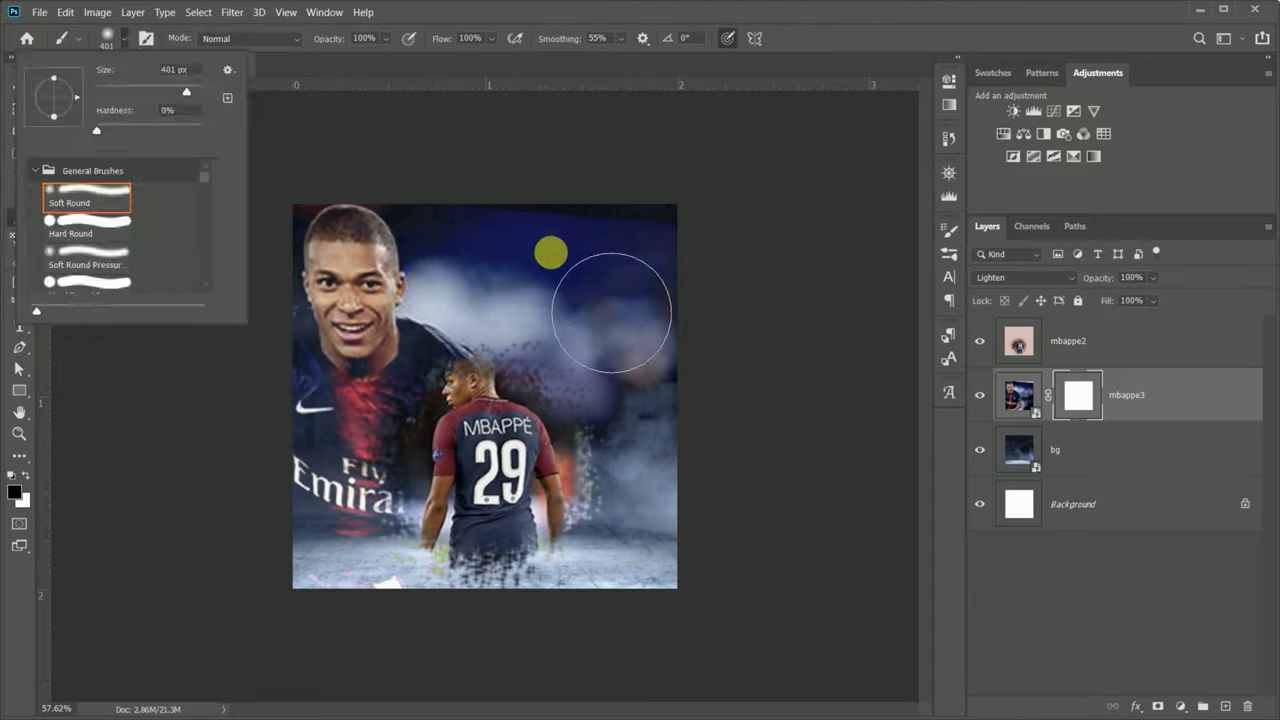
mouse_move(609, 306)
left_mouse_down()
mouse_move(656, 355)
mouse_move(480, 300)
left_mouse_up()
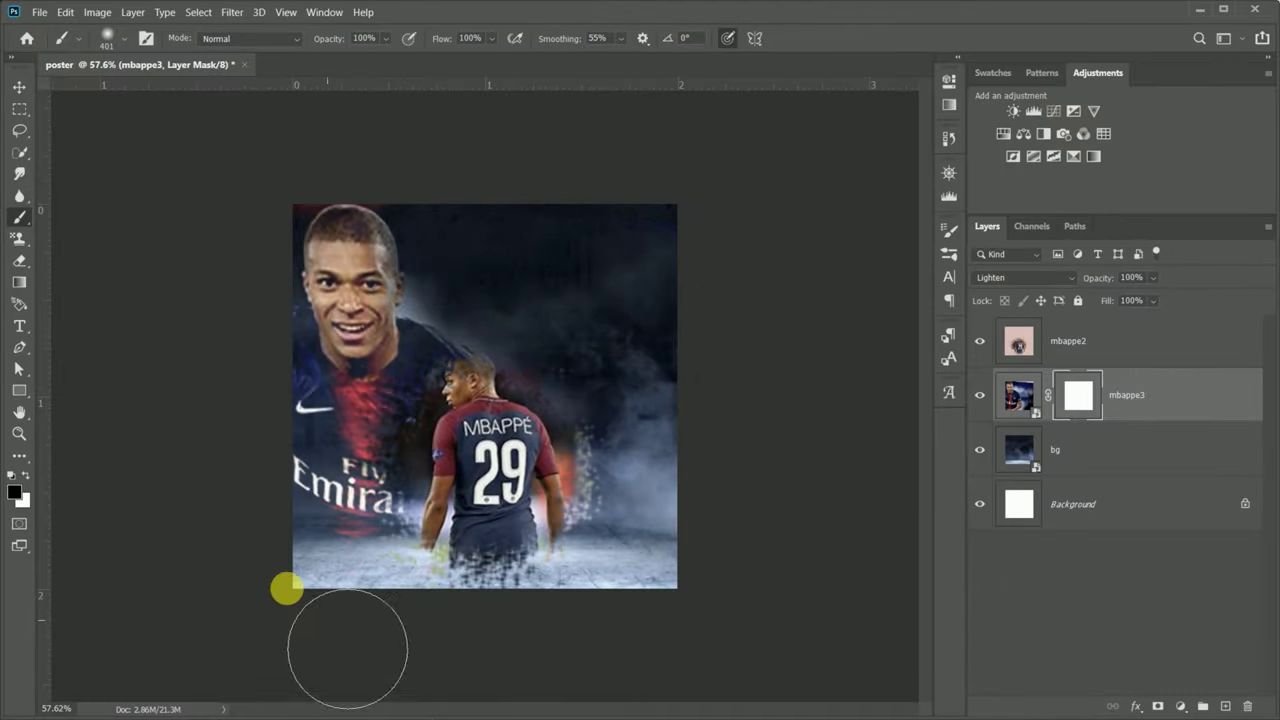
Nudge the mbappe3 photo down slightly and paint dark over the top-left red streak.
left_click(19, 87)
left_click_drag(401, 346, 370, 343)
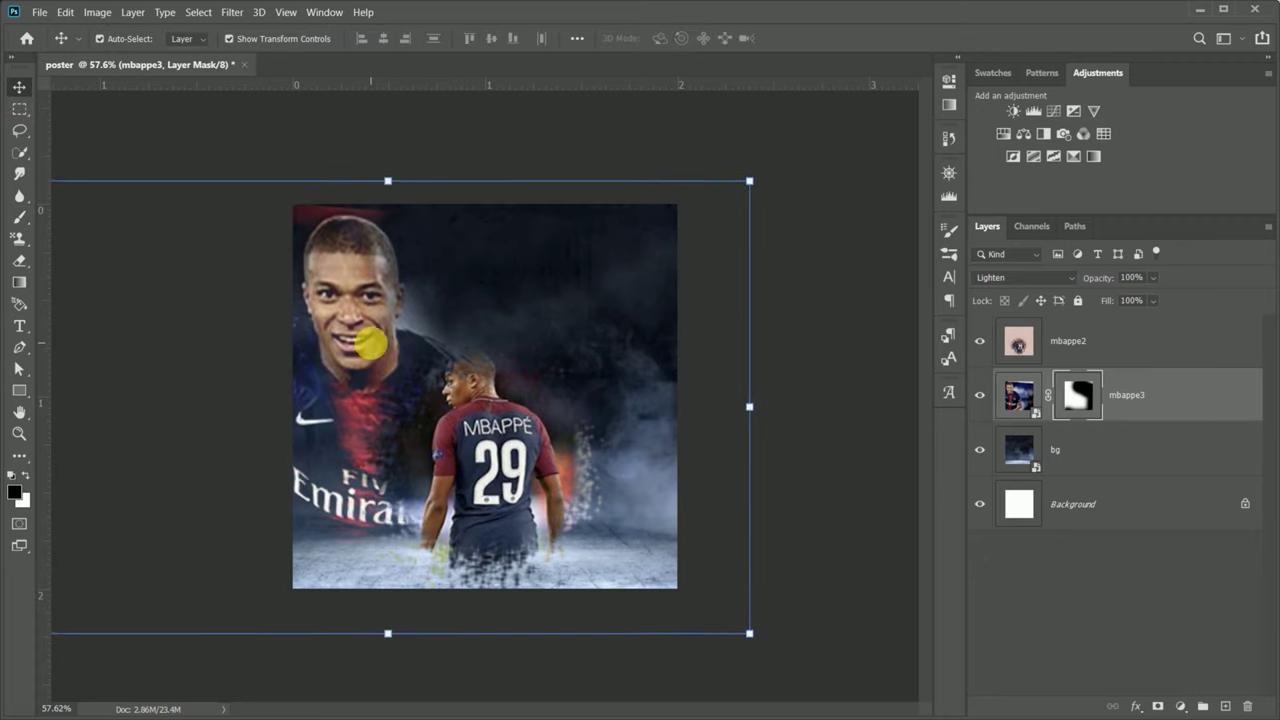
scroll(425, 302, "up", 5)
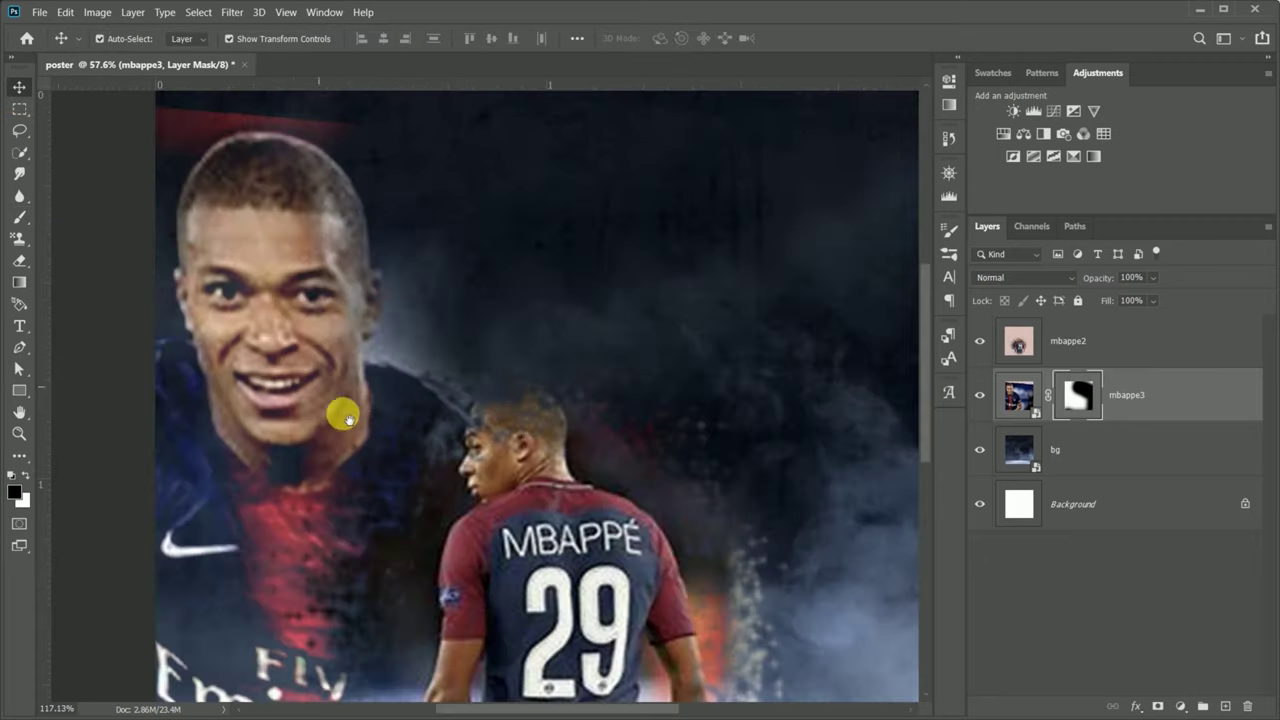
scroll(343, 418, "up", 5)
left_click_drag(509, 571, 251, 323)
key("b")
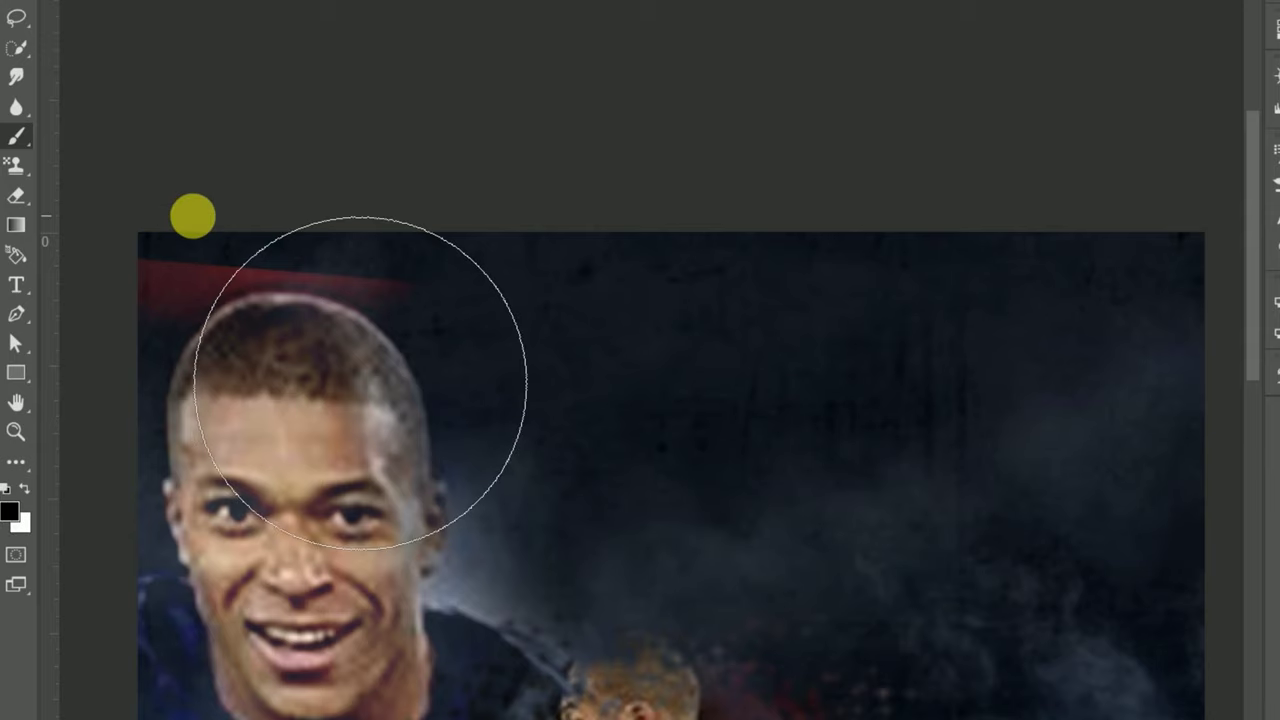
left_click_drag(237, 297, 208, 332)
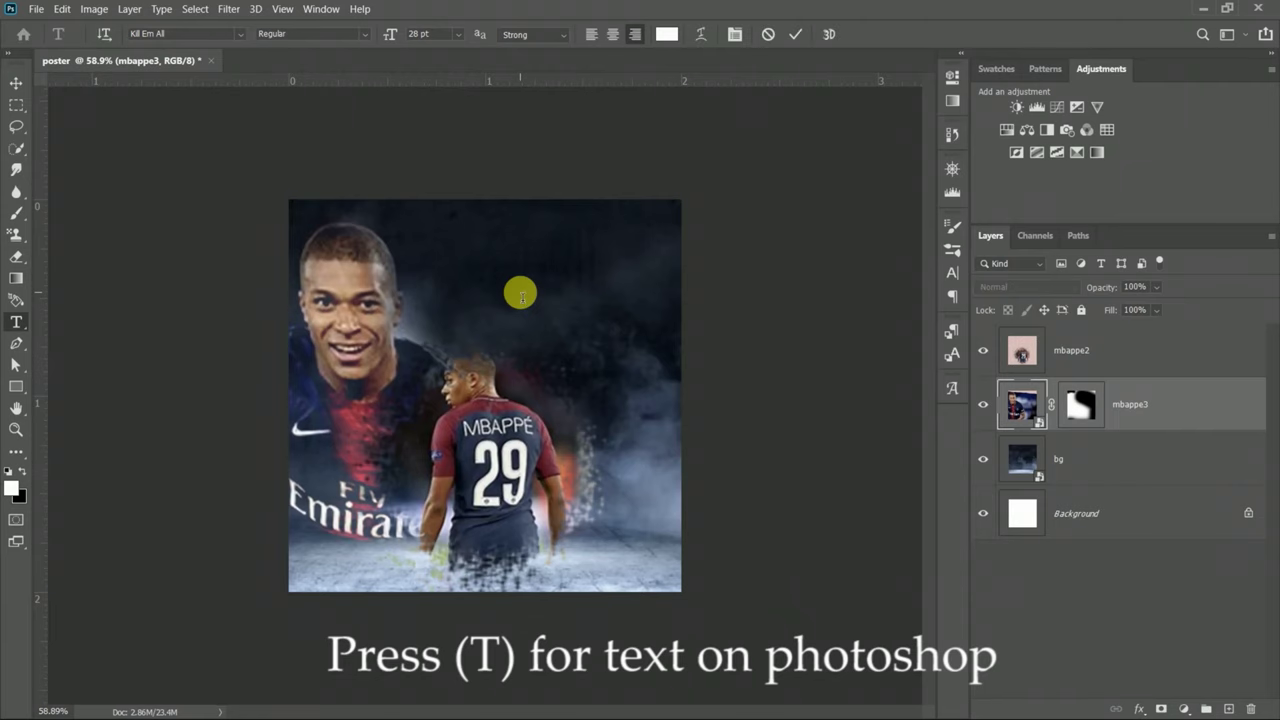
Replace the placeholder with the pasted headline '1st teenager after Pele to score in a World Cup Final'.
left_click(520, 294)
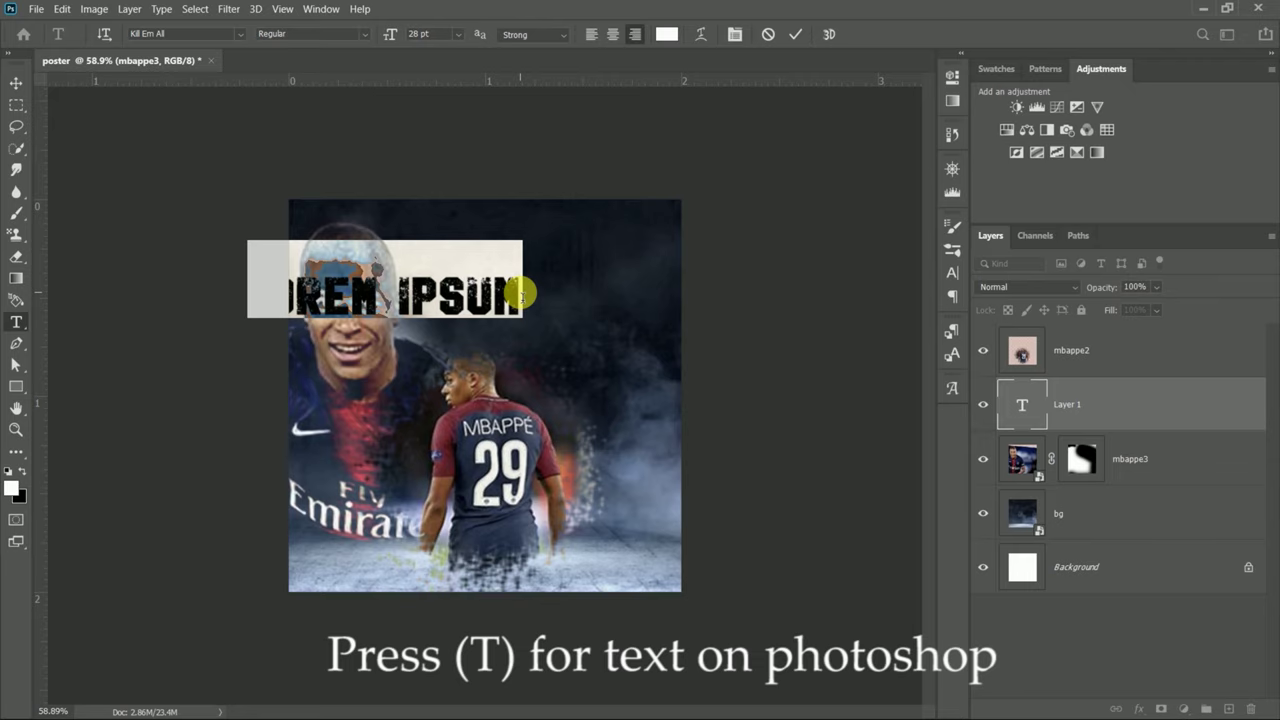
key("BackSpace")
key("ctrl+v")
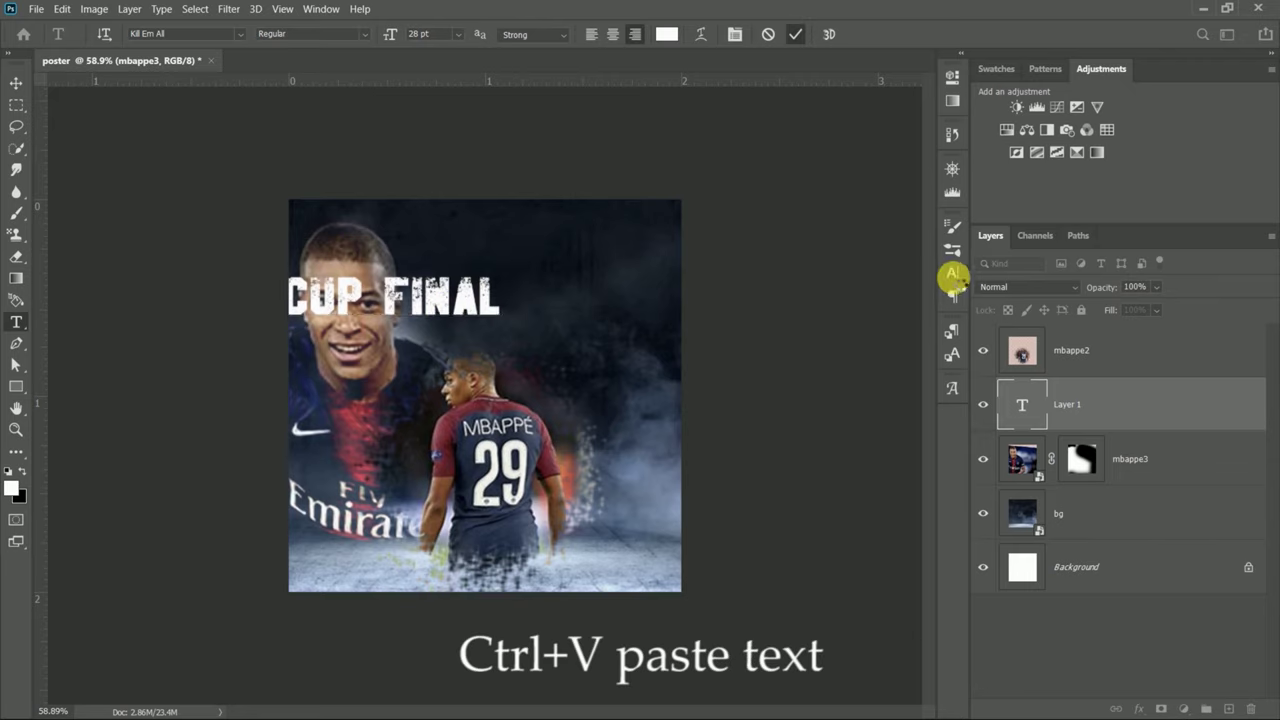
left_click(952, 272)
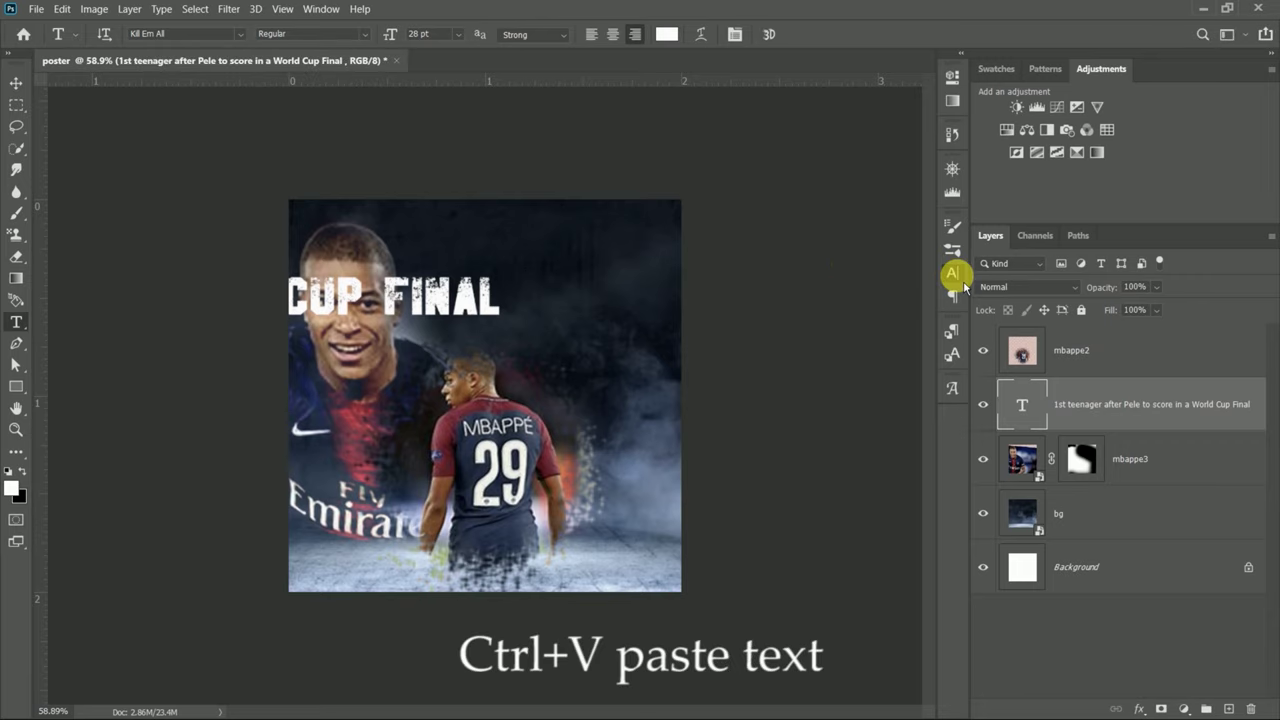
left_click(958, 278)
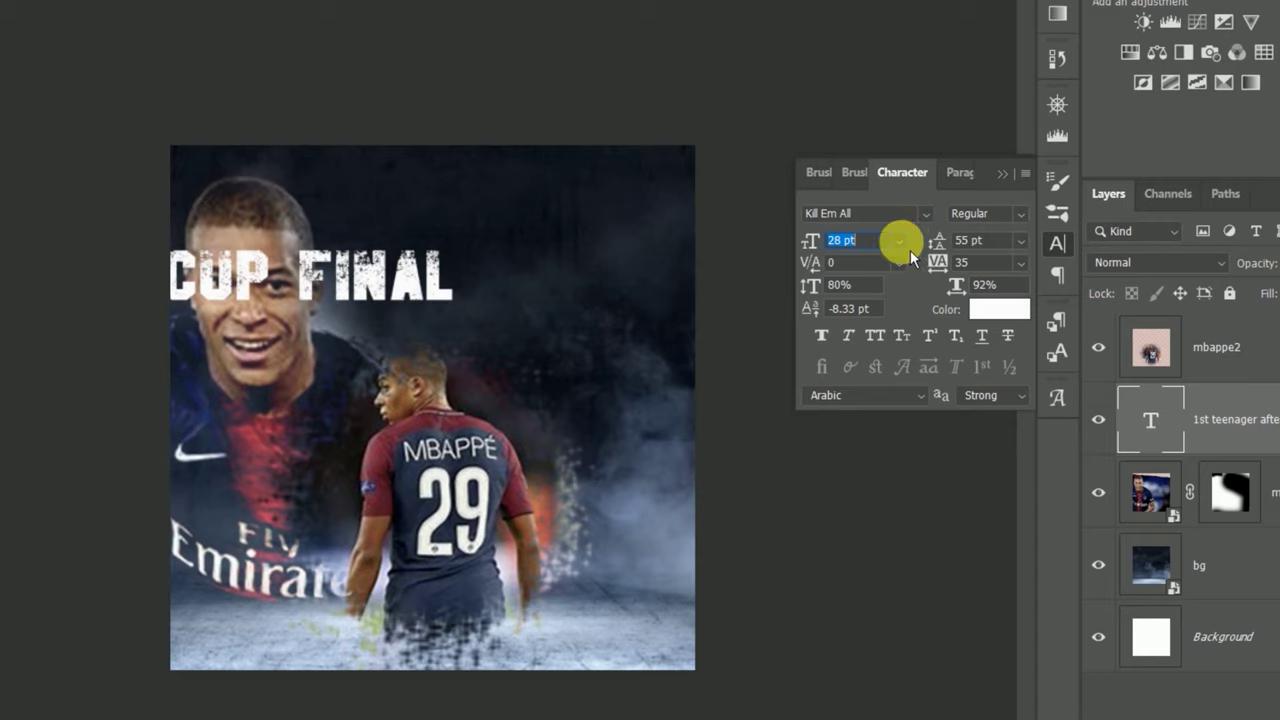
Set the headline to 10 pt and change its font to Arial Bold.
left_click(833, 270)
left_click(870, 341)
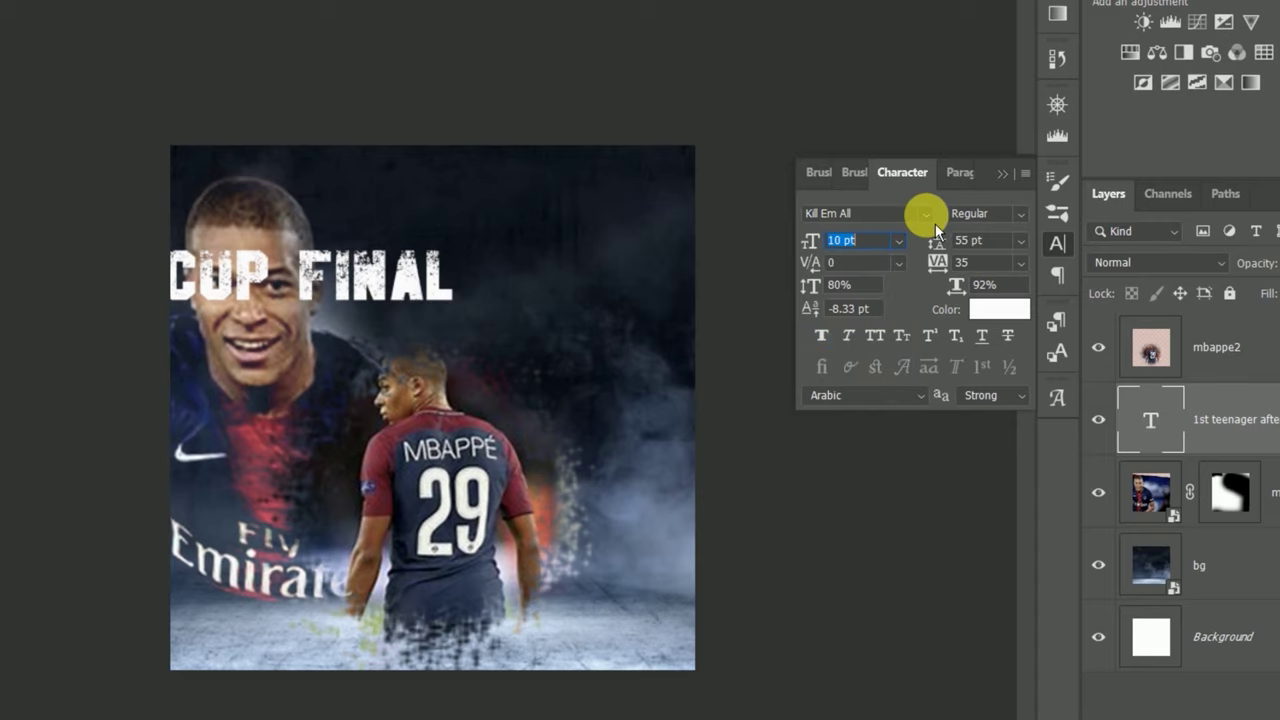
left_click(935, 223)
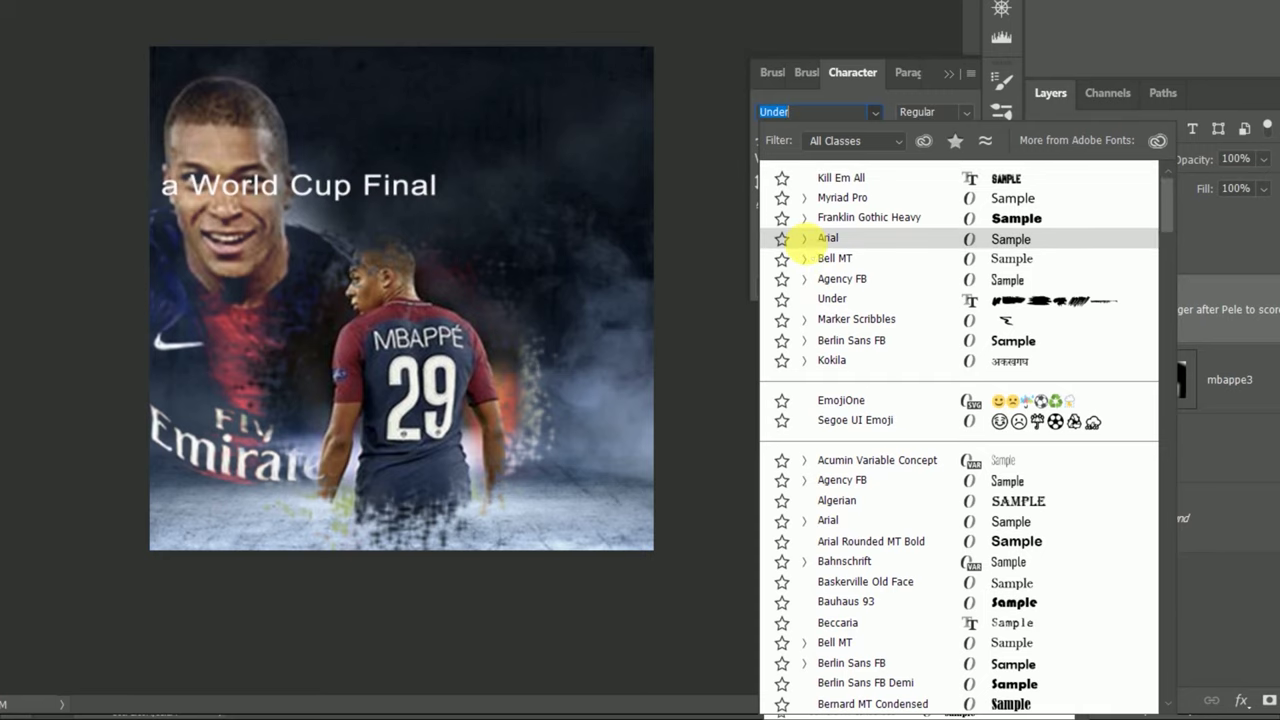
left_click(803, 238)
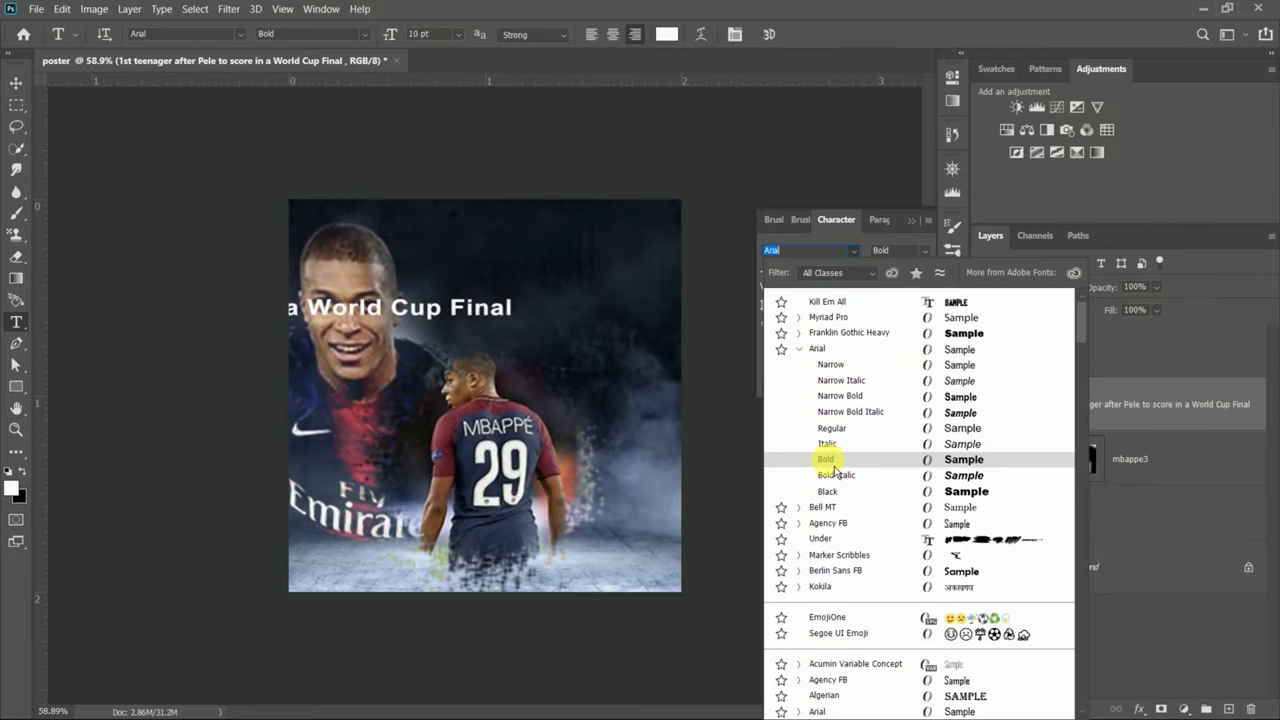
left_click(839, 379)
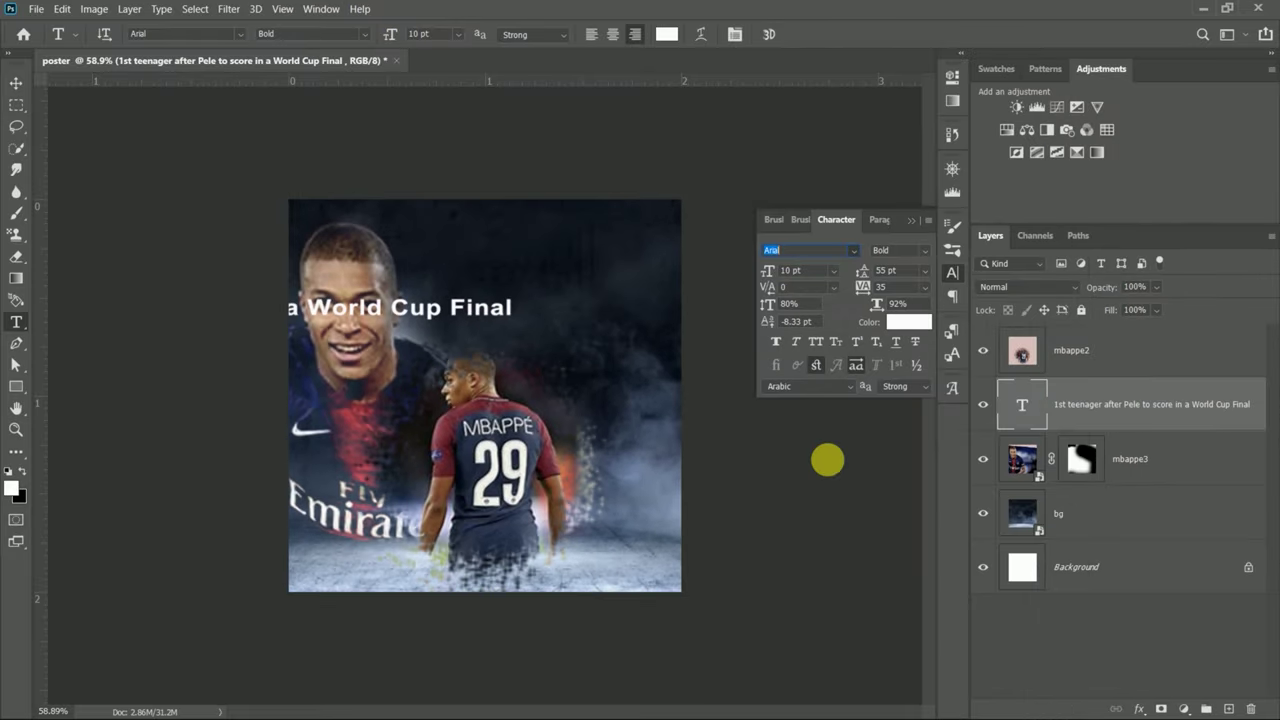
left_click(911, 221)
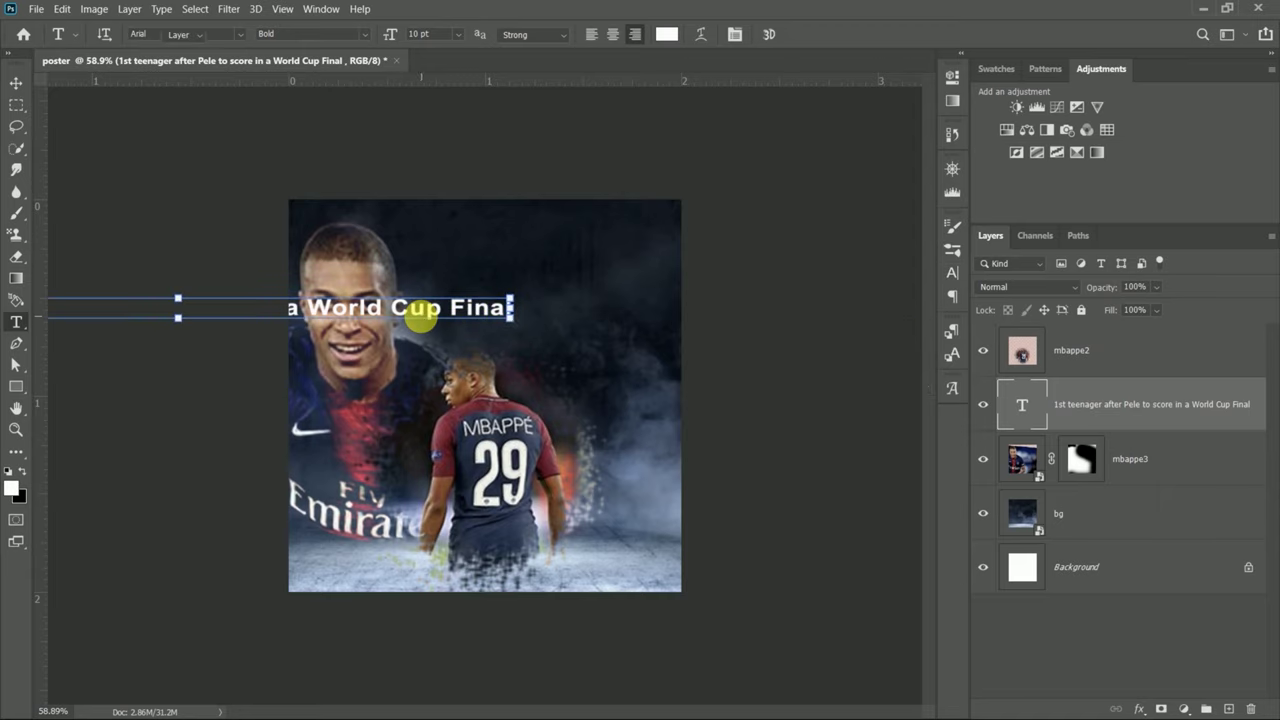
Shift the headline to the right and reposition the mbappe2 player photo.
key("v")
left_click_drag(512, 308, 630, 305)
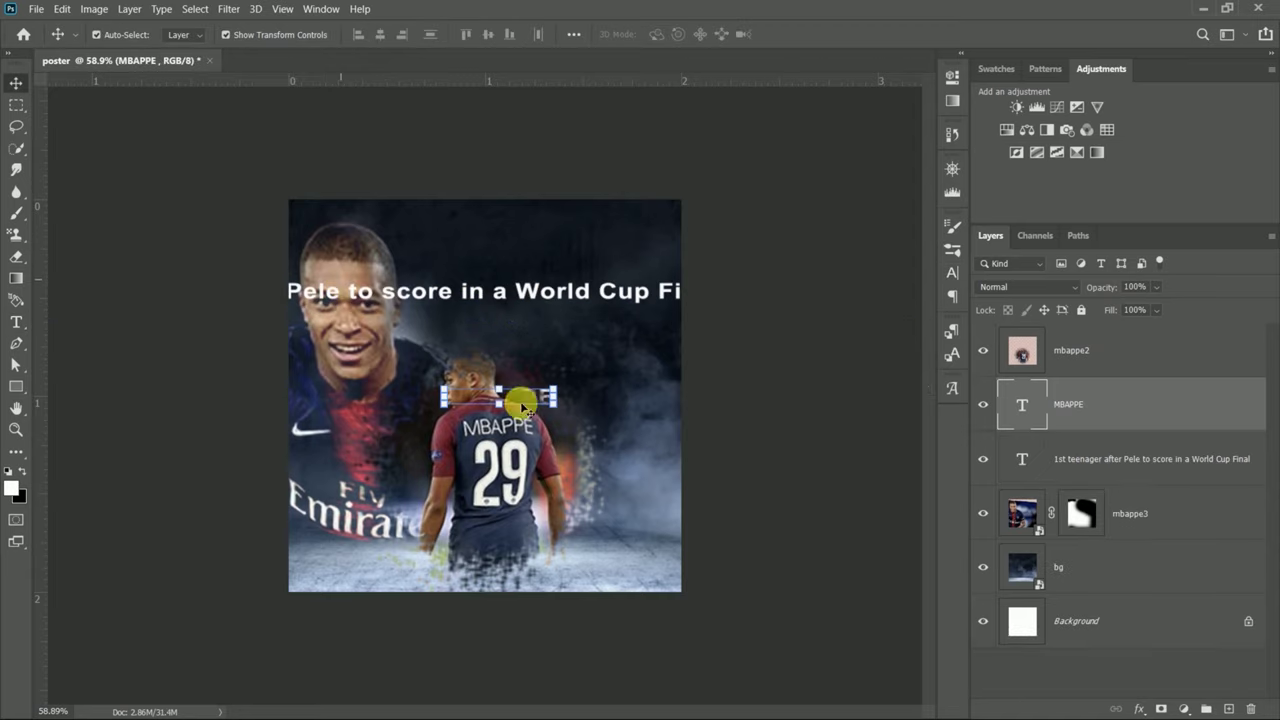
left_click_drag(571, 333, 575, 370)
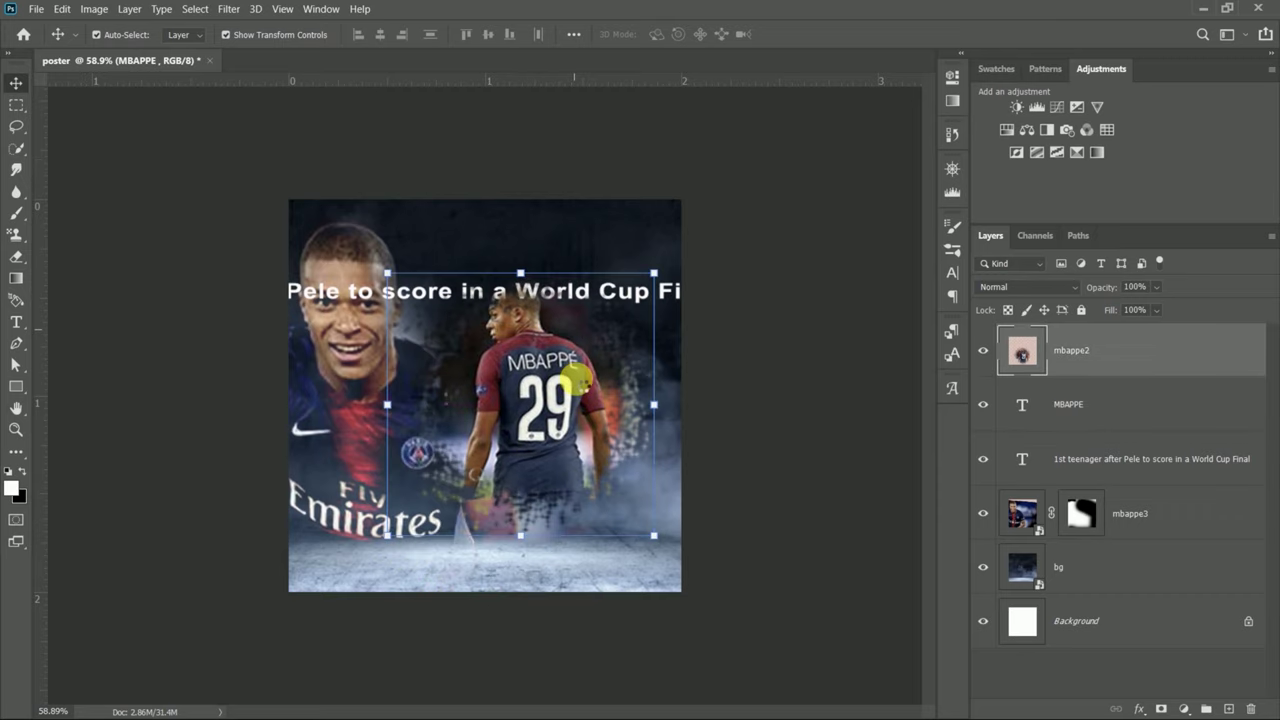
left_click_drag(537, 428, 538, 466)
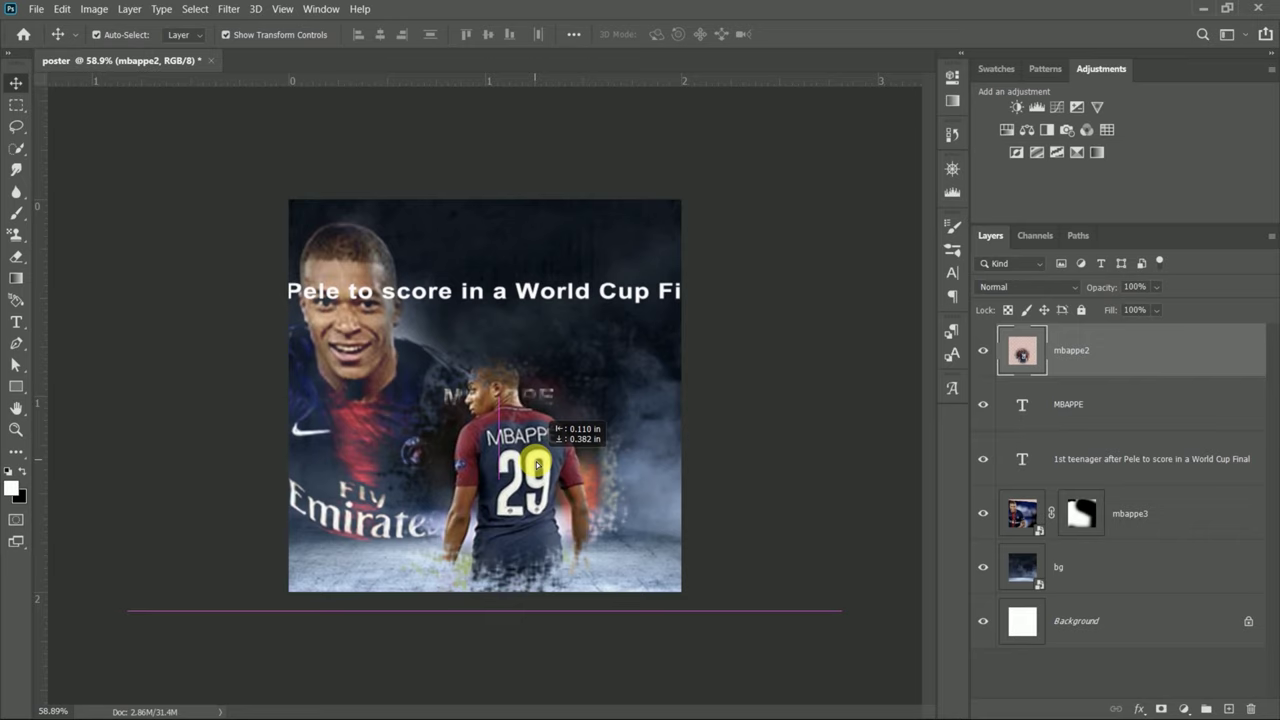
Lock mbappe2, move it below both text layers, and shift MBAPPE up-right.
left_click(1081, 311)
left_click_drag(1033, 349, 1034, 466)
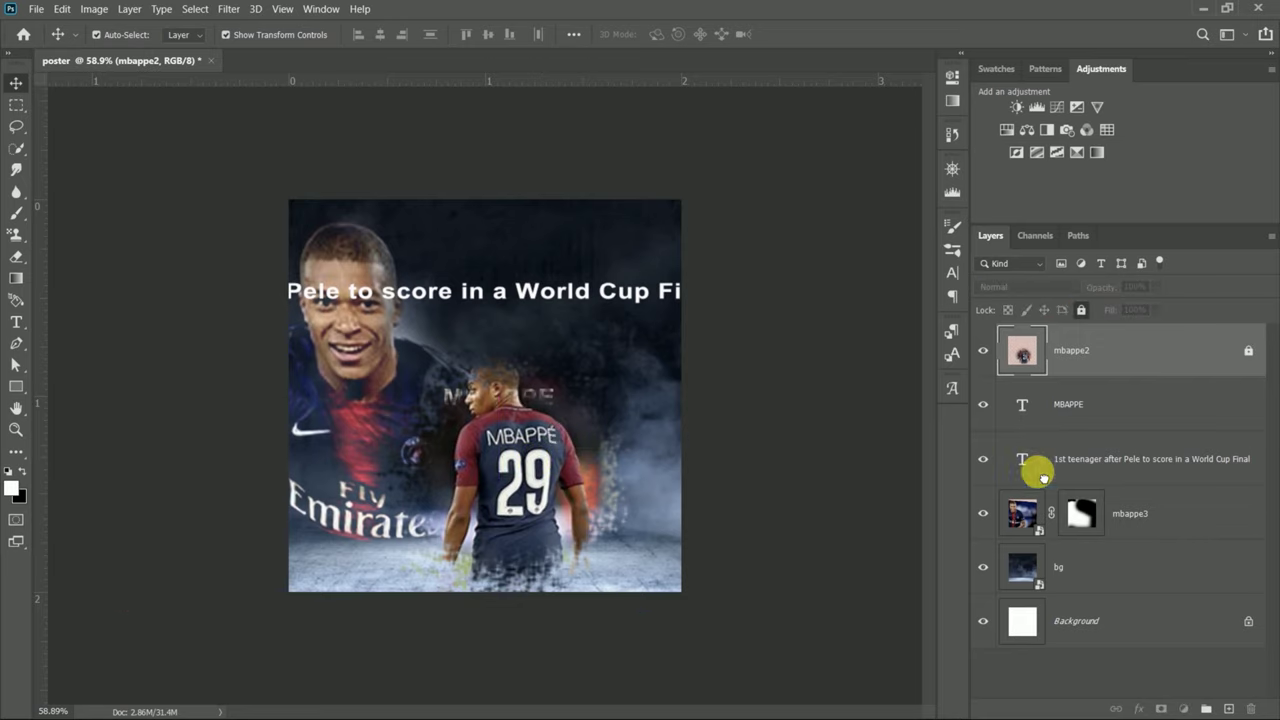
left_click_drag(510, 400, 578, 345)
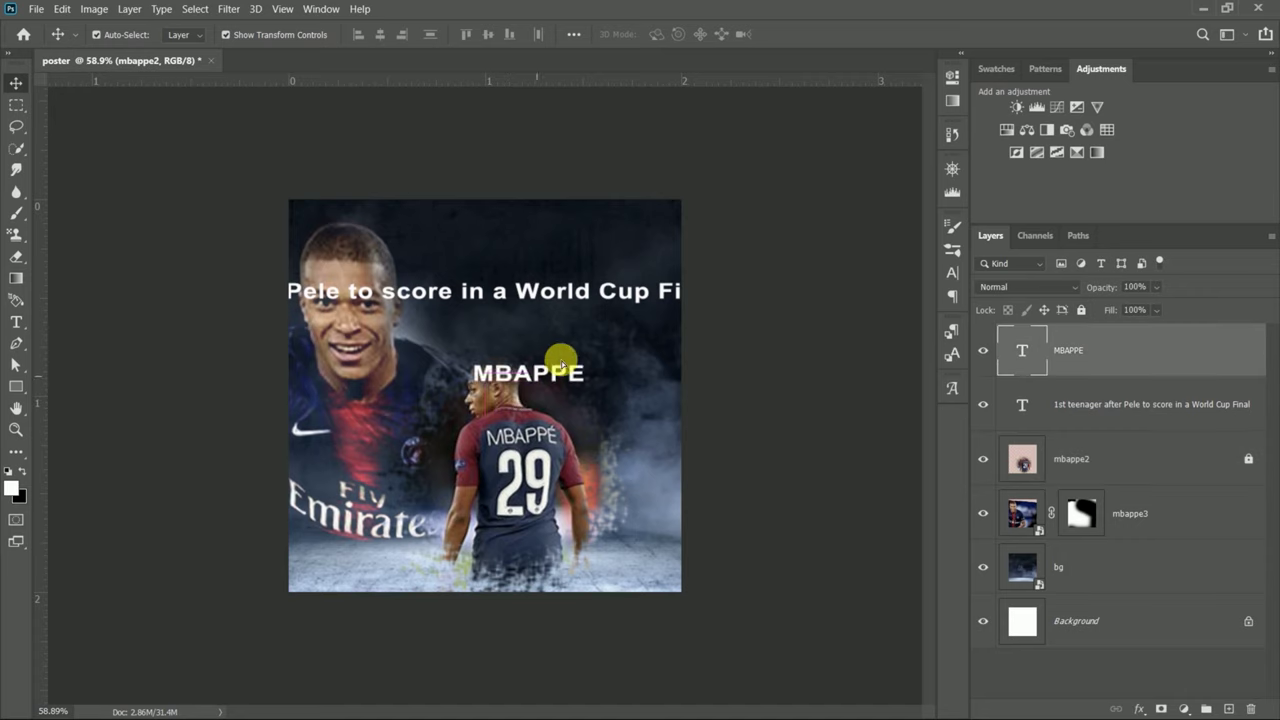
scroll(613, 362, "up", 2, "alt")
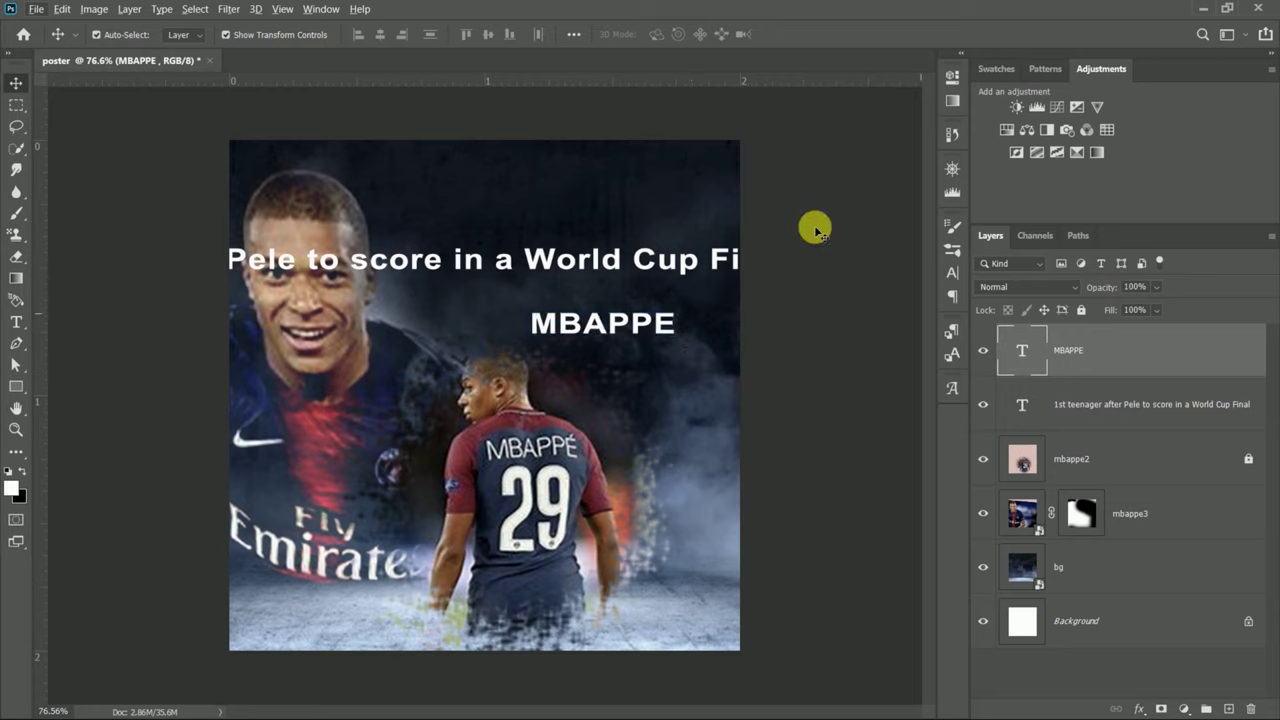
Set the MBAPPE title to 18 pt.
double_click(1068, 350)
left_click(682, 341)
left_click(1003, 344)
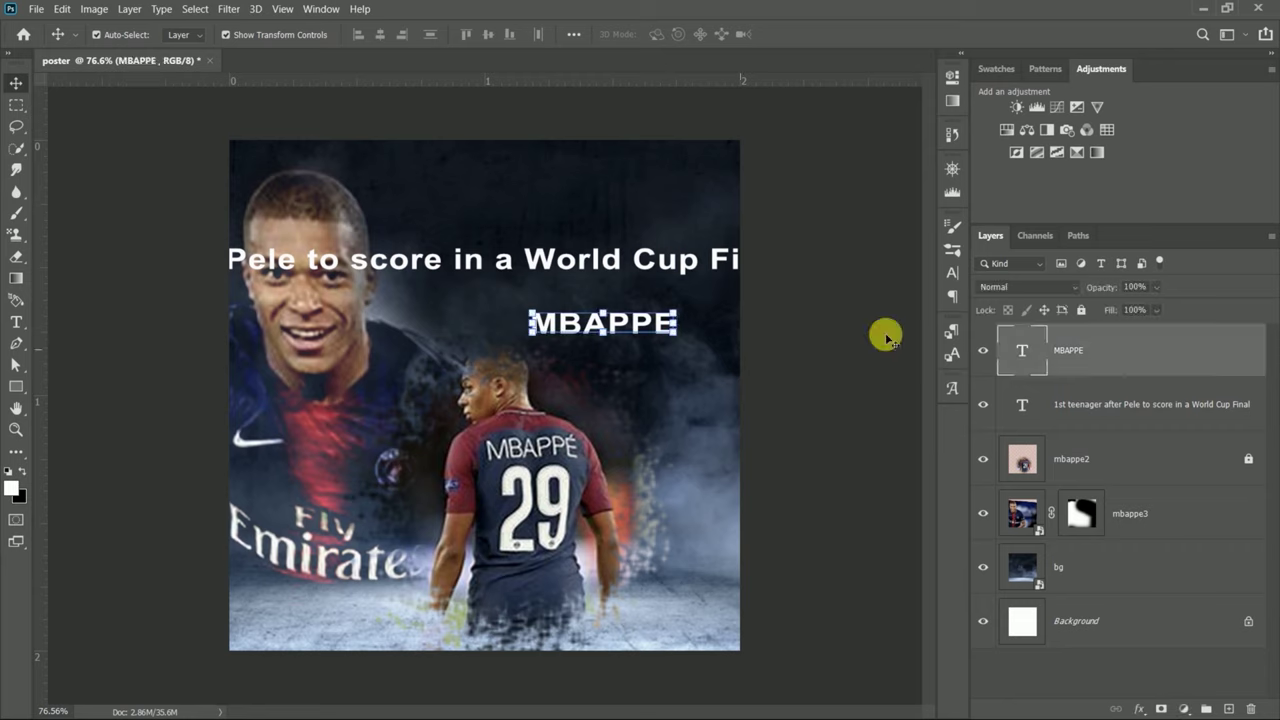
left_click(955, 278)
left_click(802, 280)
left_click(834, 271)
left_click(806, 400)
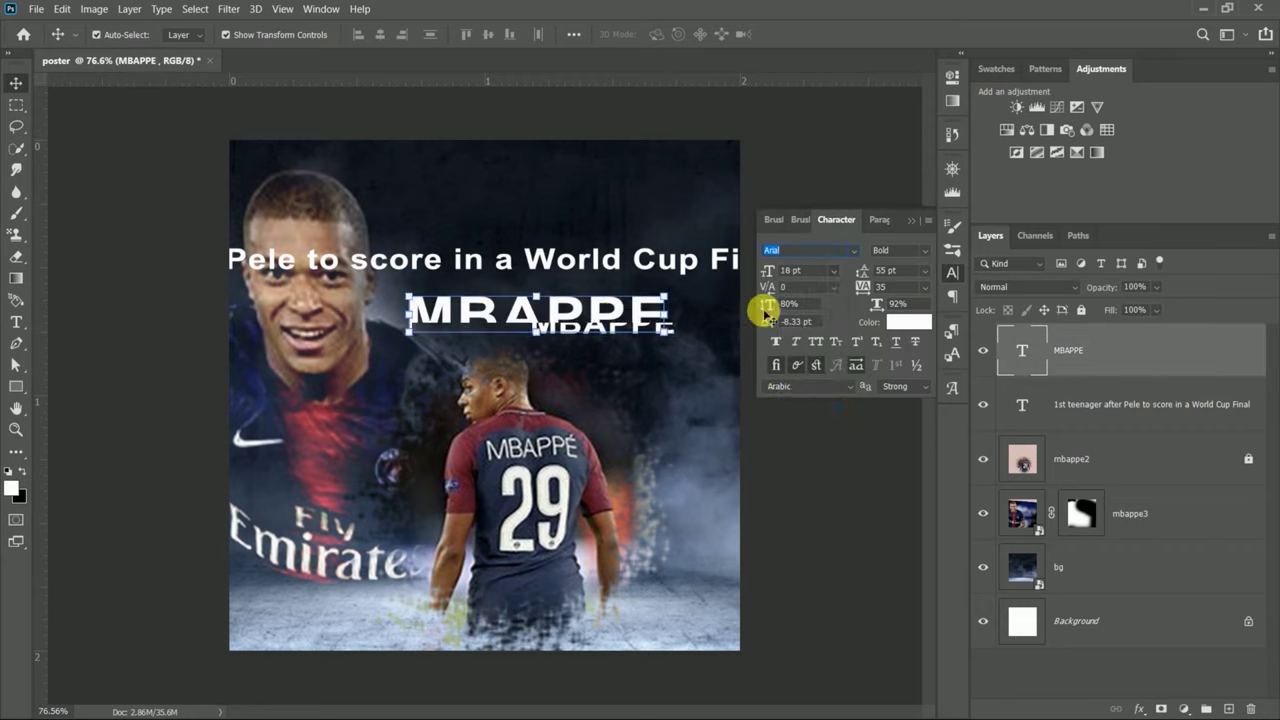
left_click(663, 202)
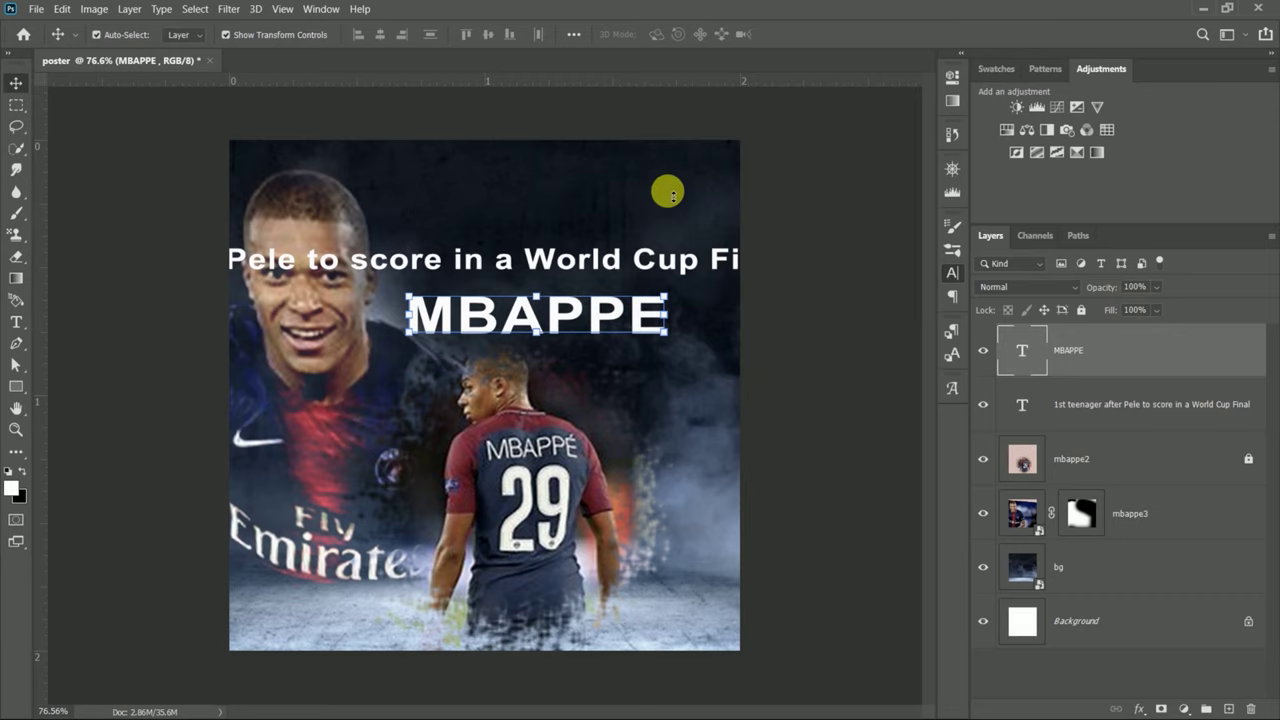
Reposition the MBAPPE title above the headline near the top right and commit.
key("ctrl+t")
left_click_drag(594, 337, 660, 286)
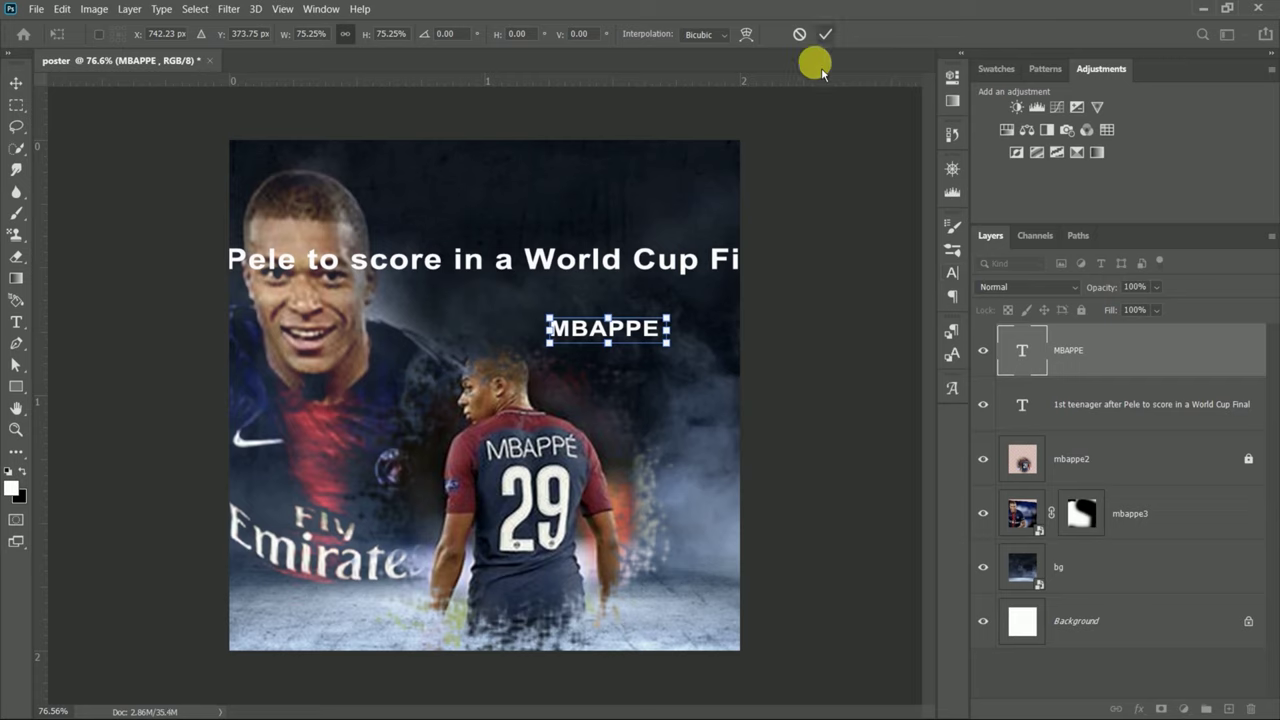
key("ctrl+z")
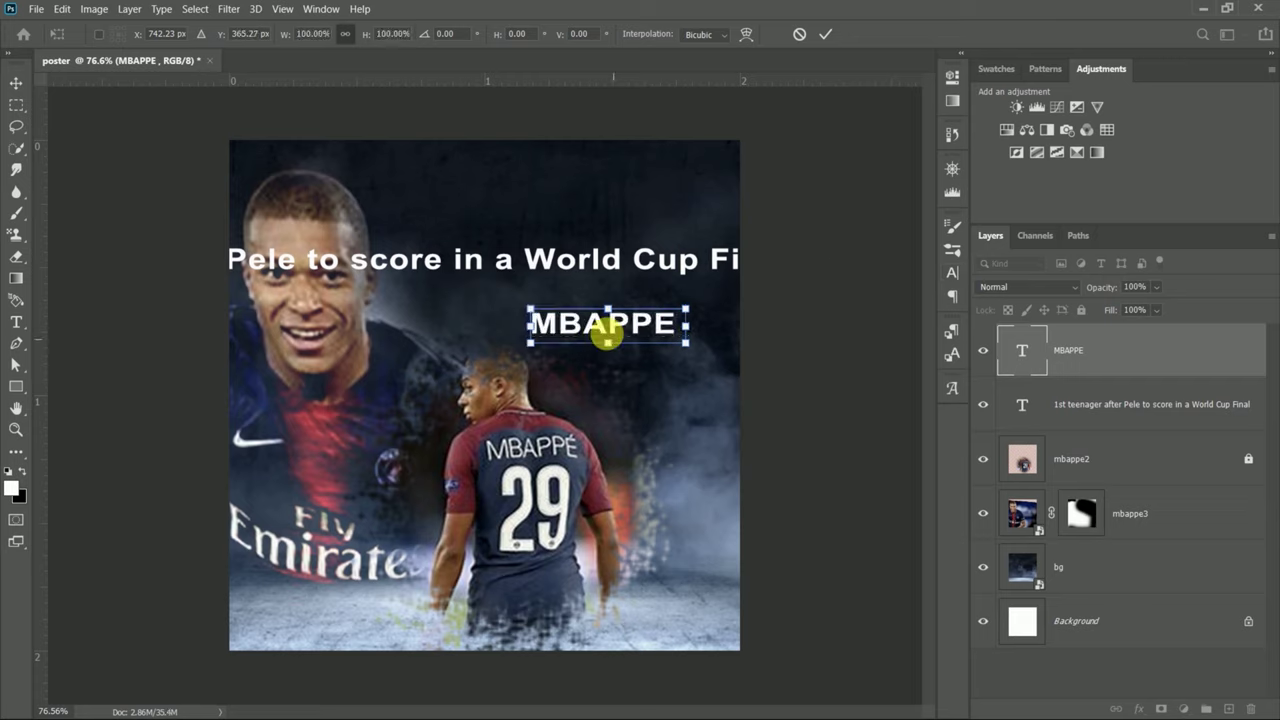
left_click_drag(595, 325, 618, 207)
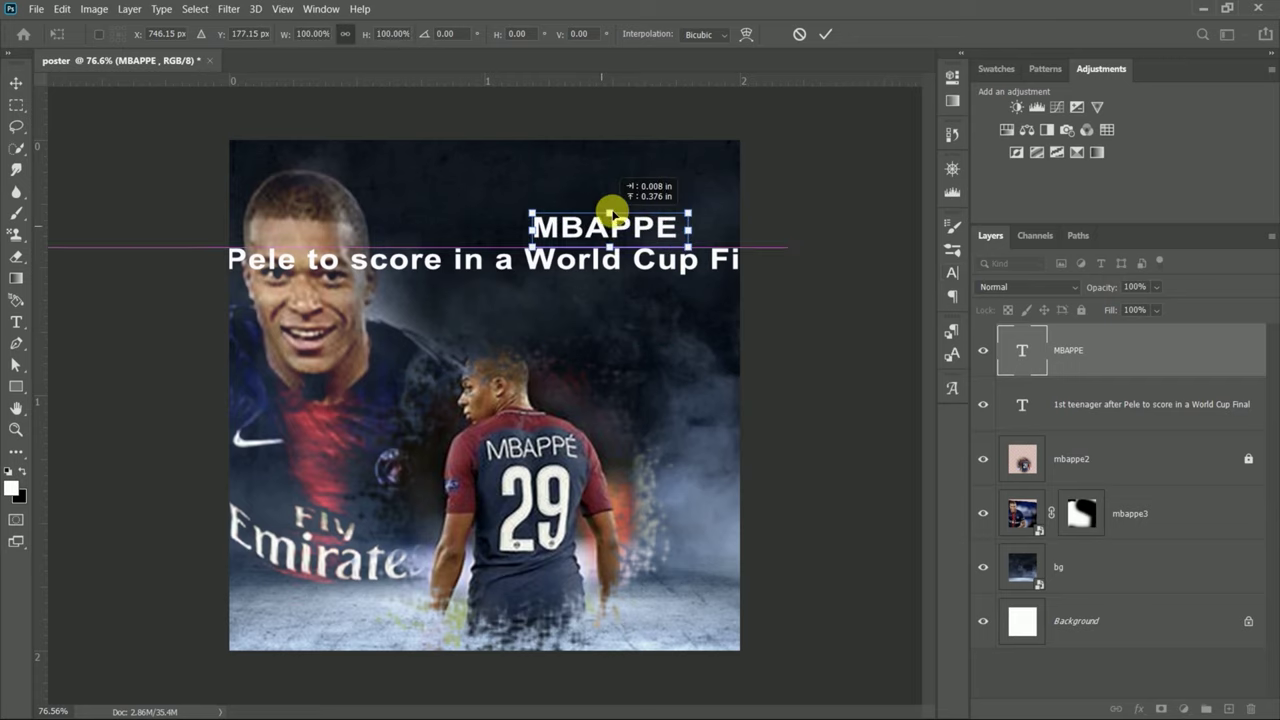
left_click_drag(620, 203, 615, 203)
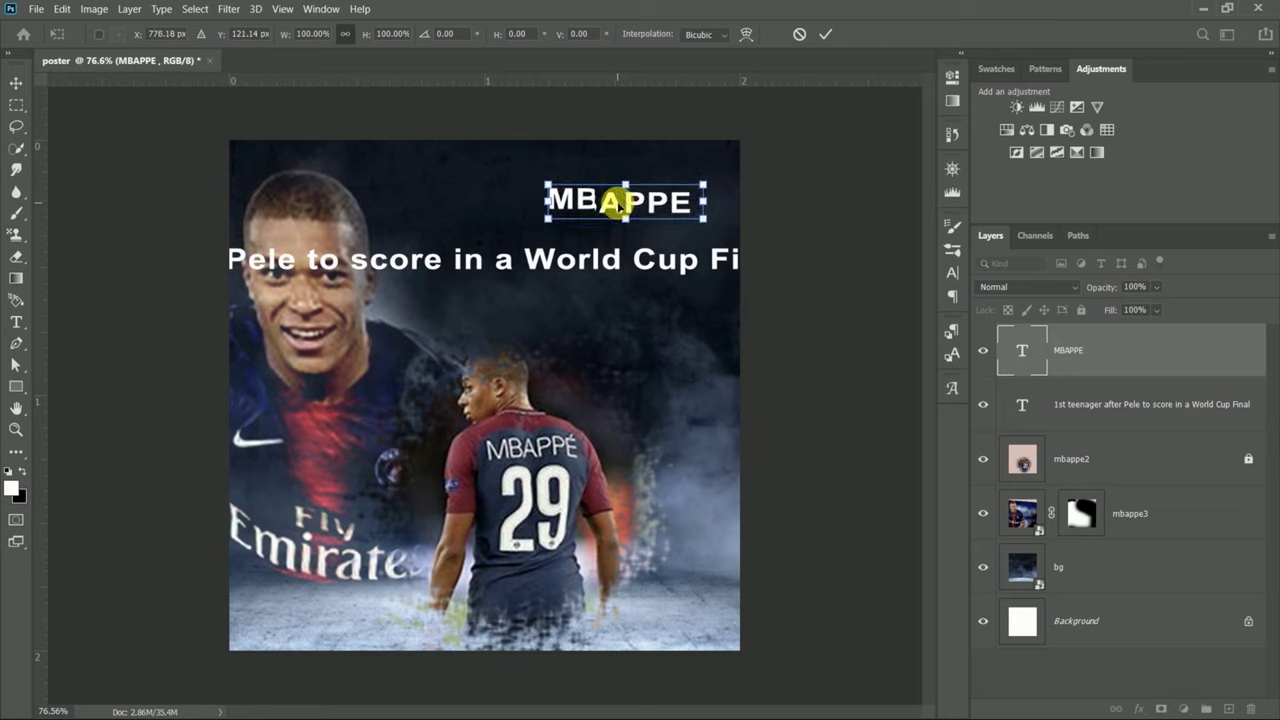
left_click(825, 34)
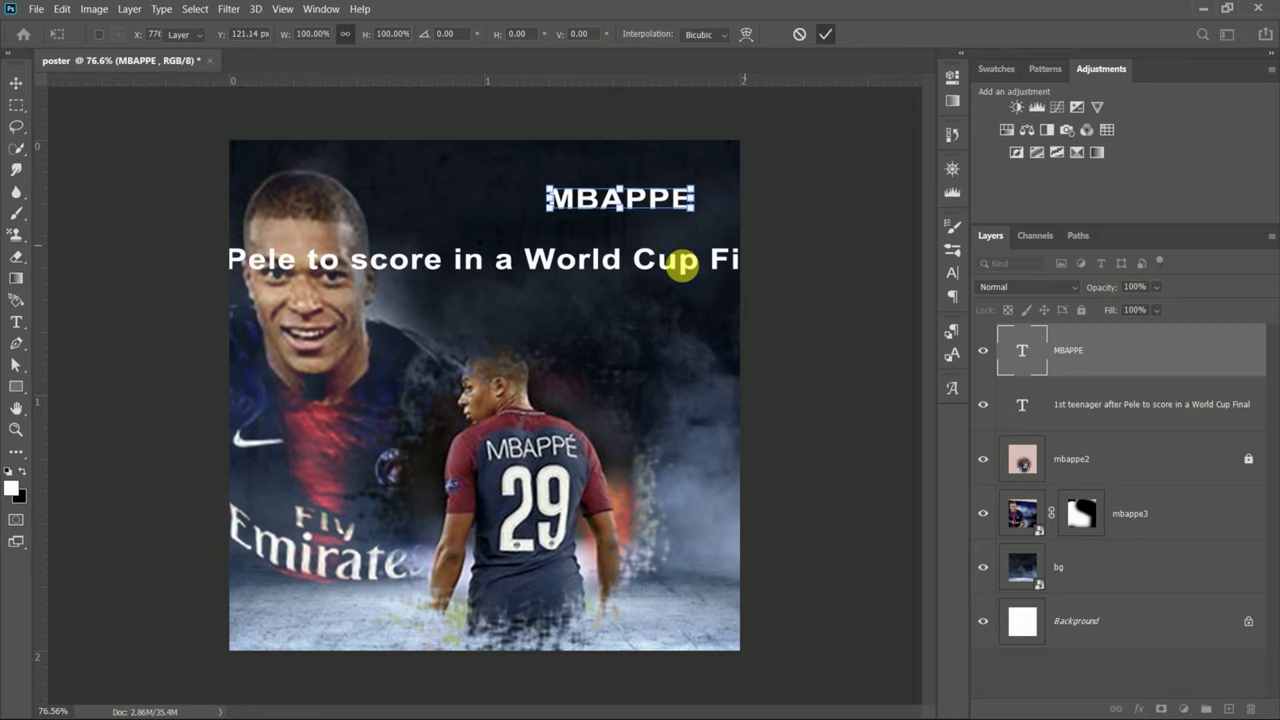
left_click(682, 266)
Set the headline's letter tracking to -75, then zoom out and nudge it left.
left_click(958, 273)
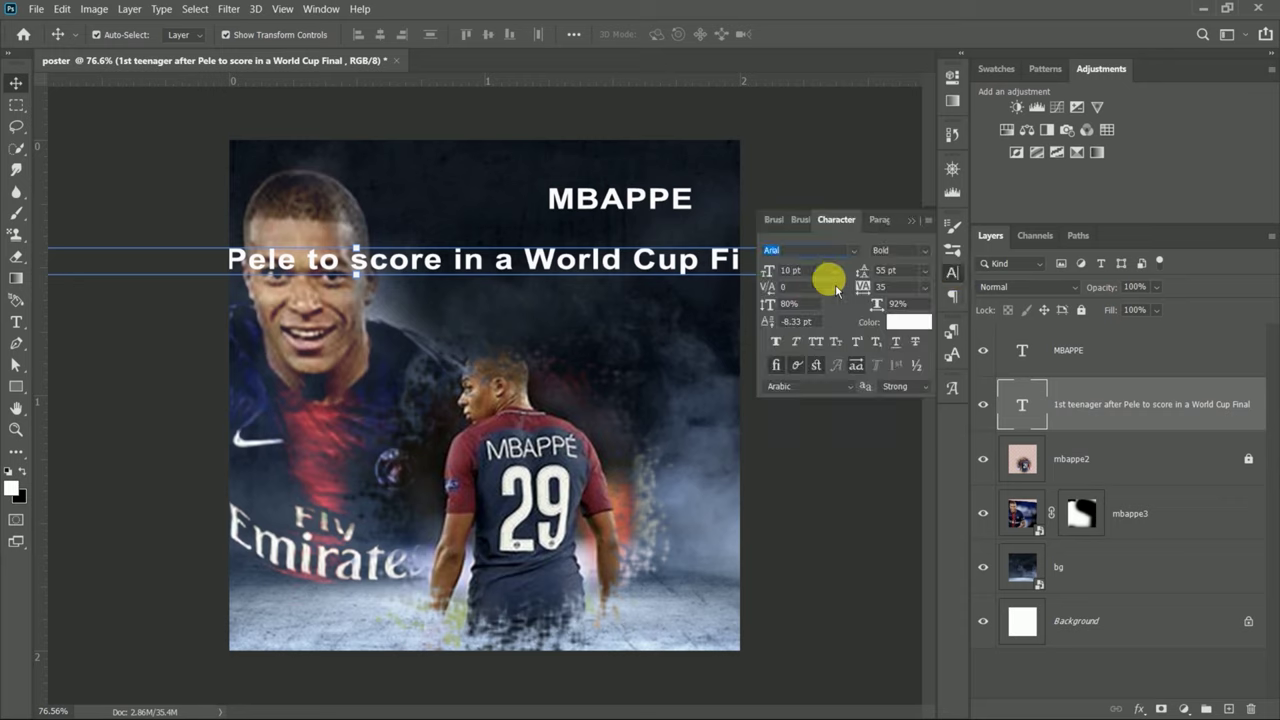
left_click(926, 287)
left_click(902, 375)
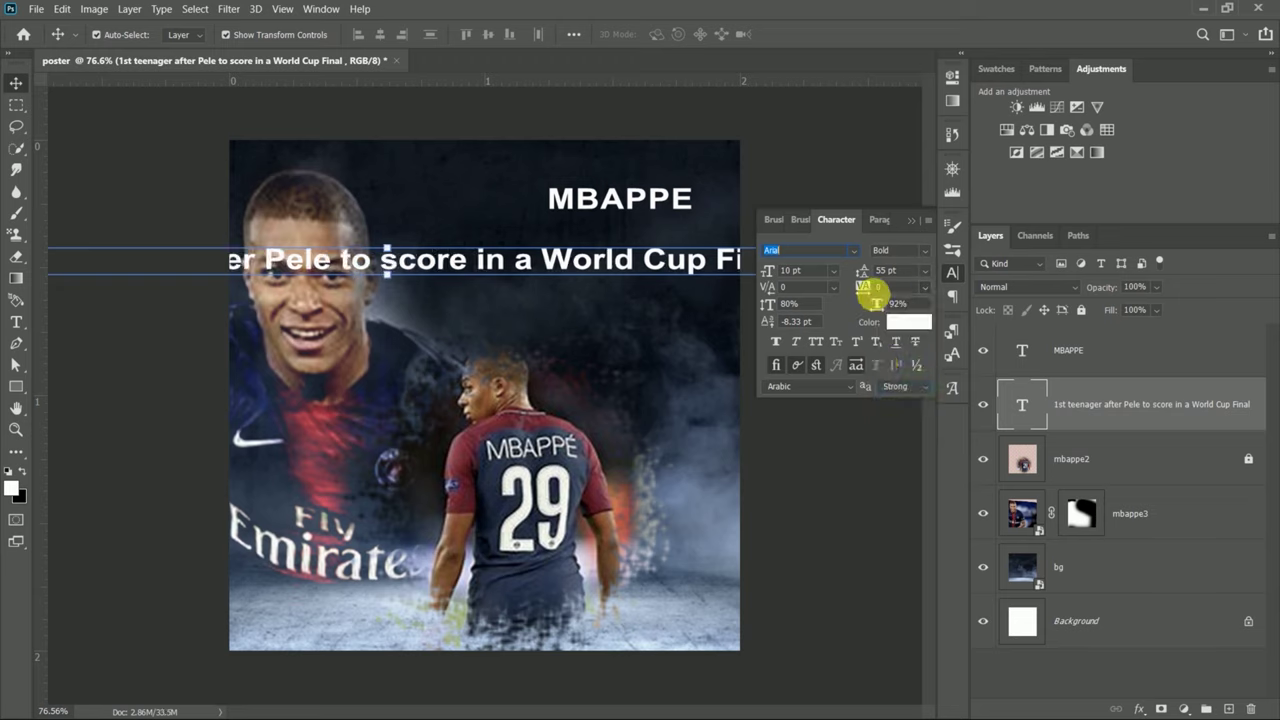
left_click_drag(855, 291, 862, 289)
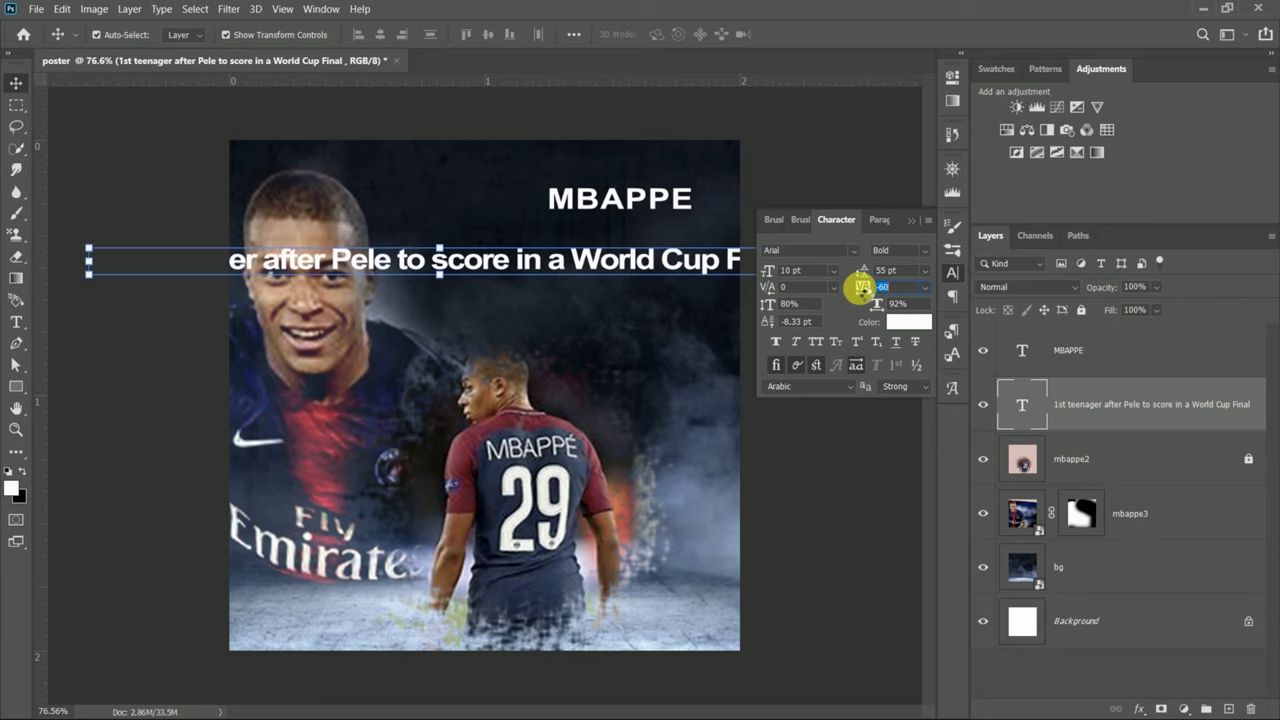
left_click(926, 288)
left_click(905, 318)
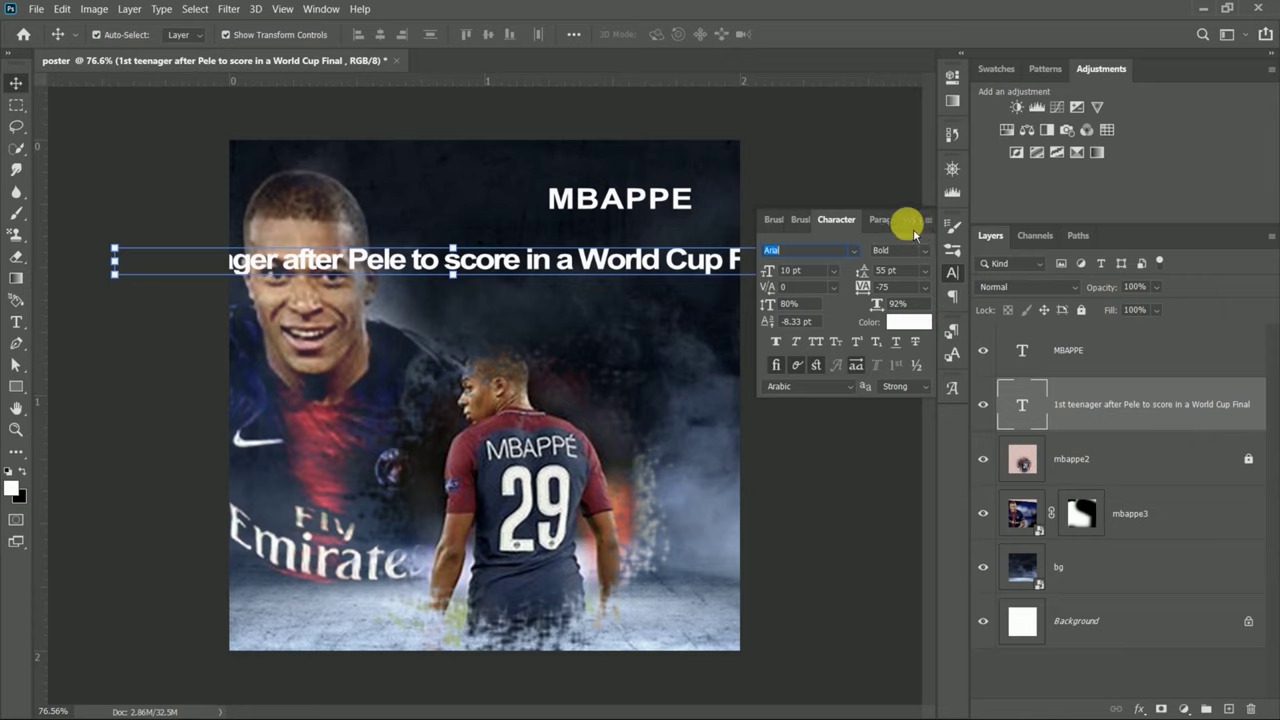
left_click(908, 219)
key("ctrl+minus")
left_click_drag(584, 295, 556, 291)
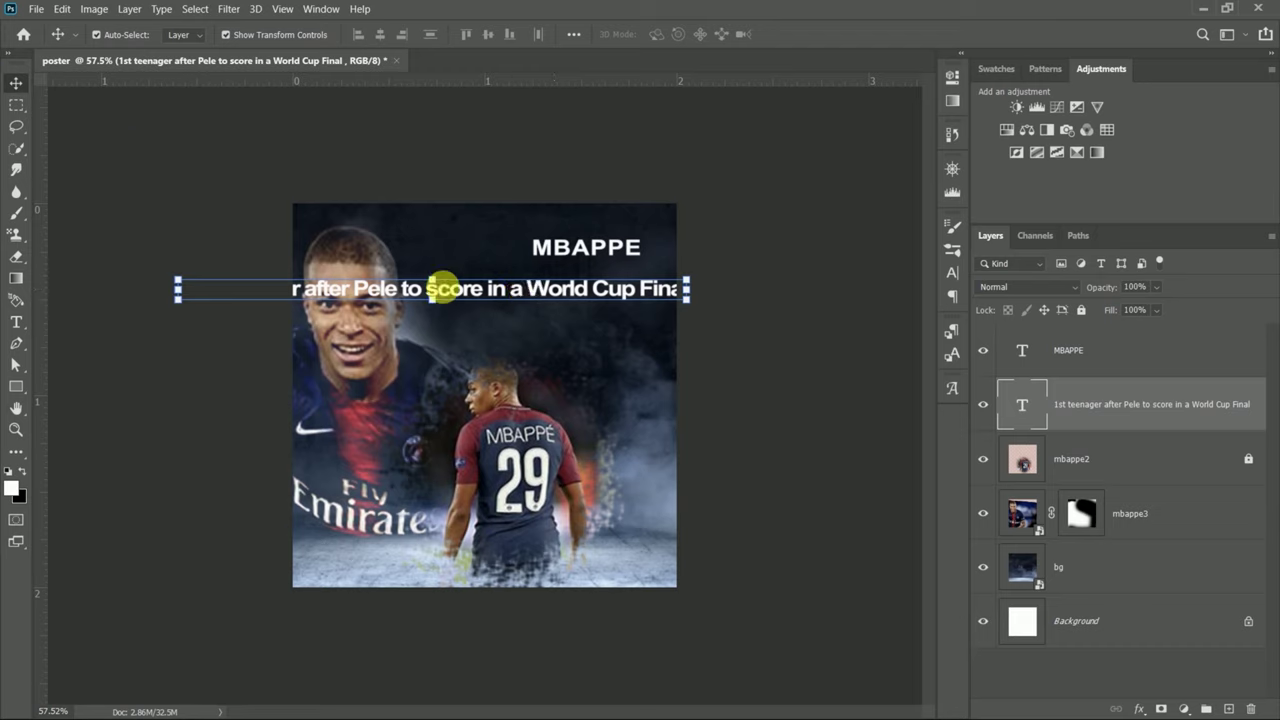
Delete 'World Cup Final' so the headline ends at 'to score in'.
double_click(512, 290)
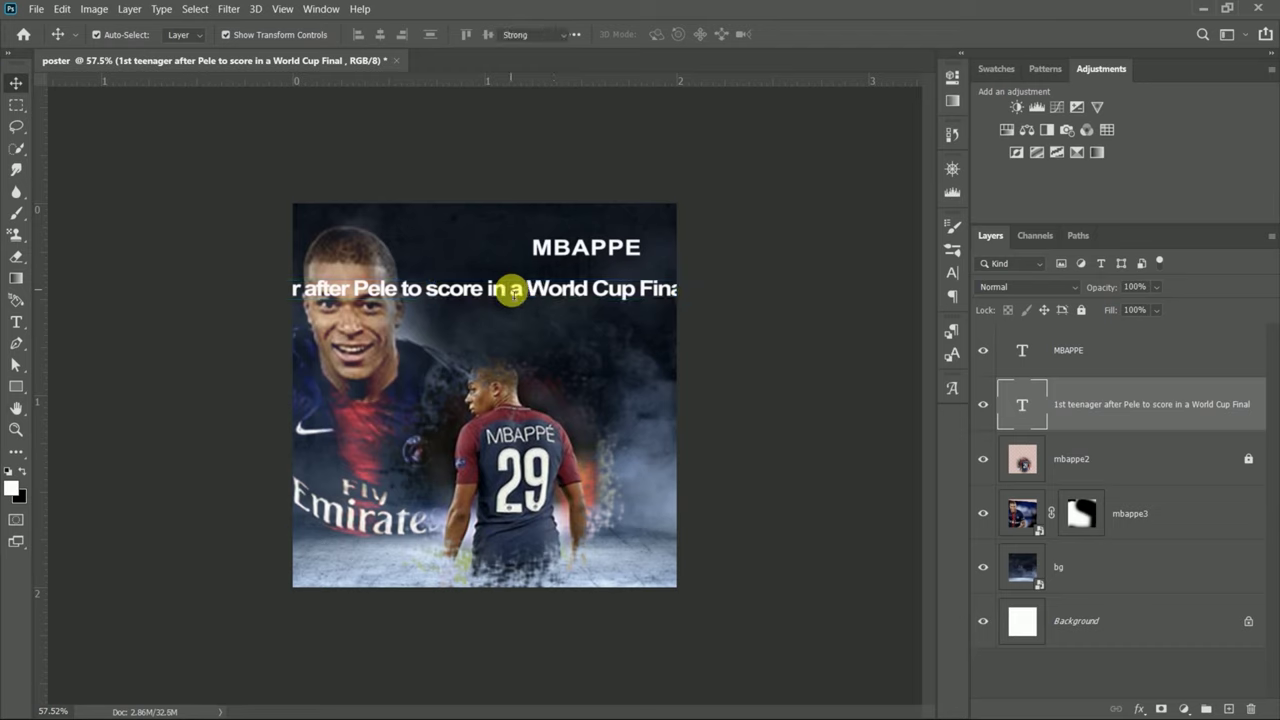
left_click(692, 285, "shift")
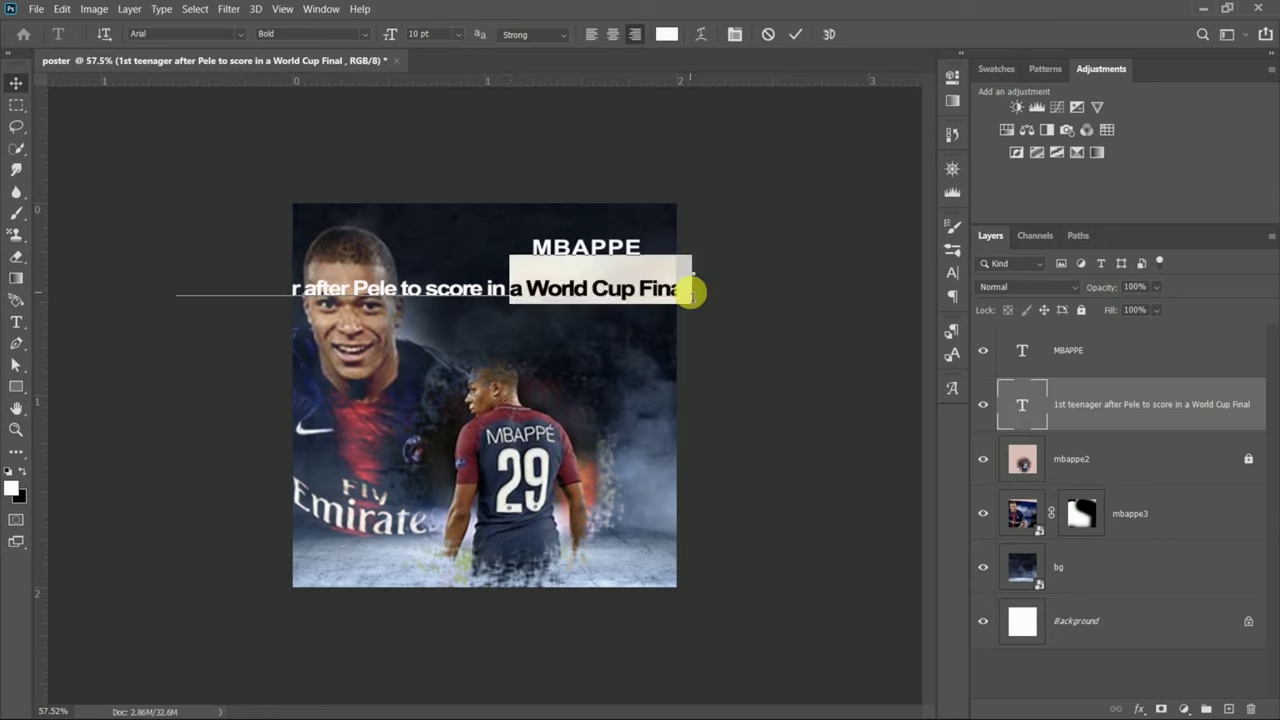
key("BackSpace")
left_click(792, 34)
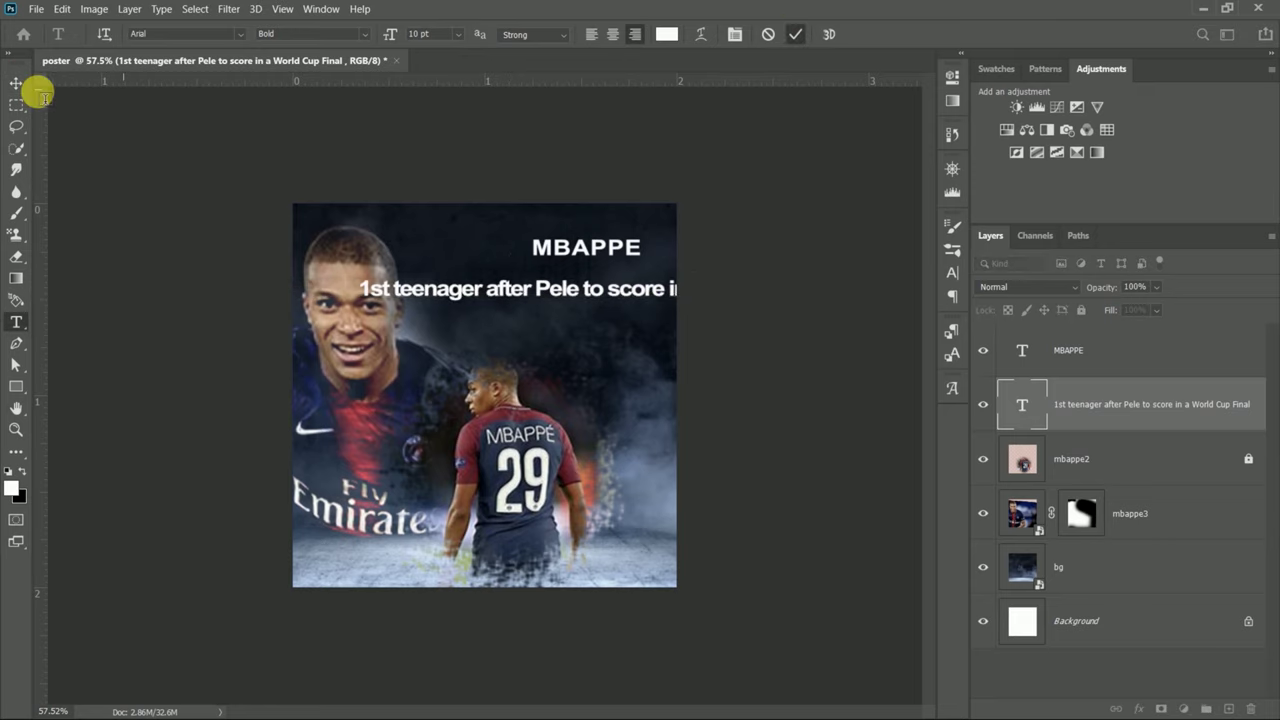
Move the headline left onto the poster and down below the MBAPPE title.
left_click(16, 82)
scroll(563, 298, "up", 3)
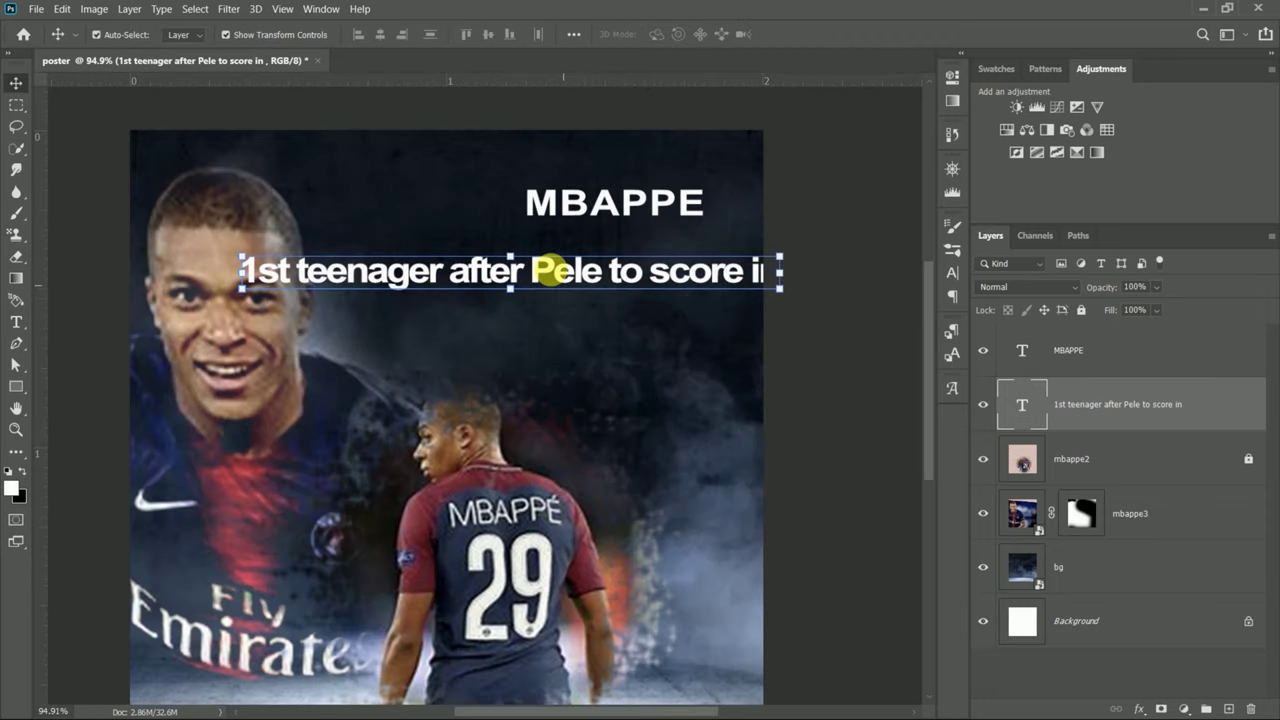
left_click_drag(578, 262, 507, 259)
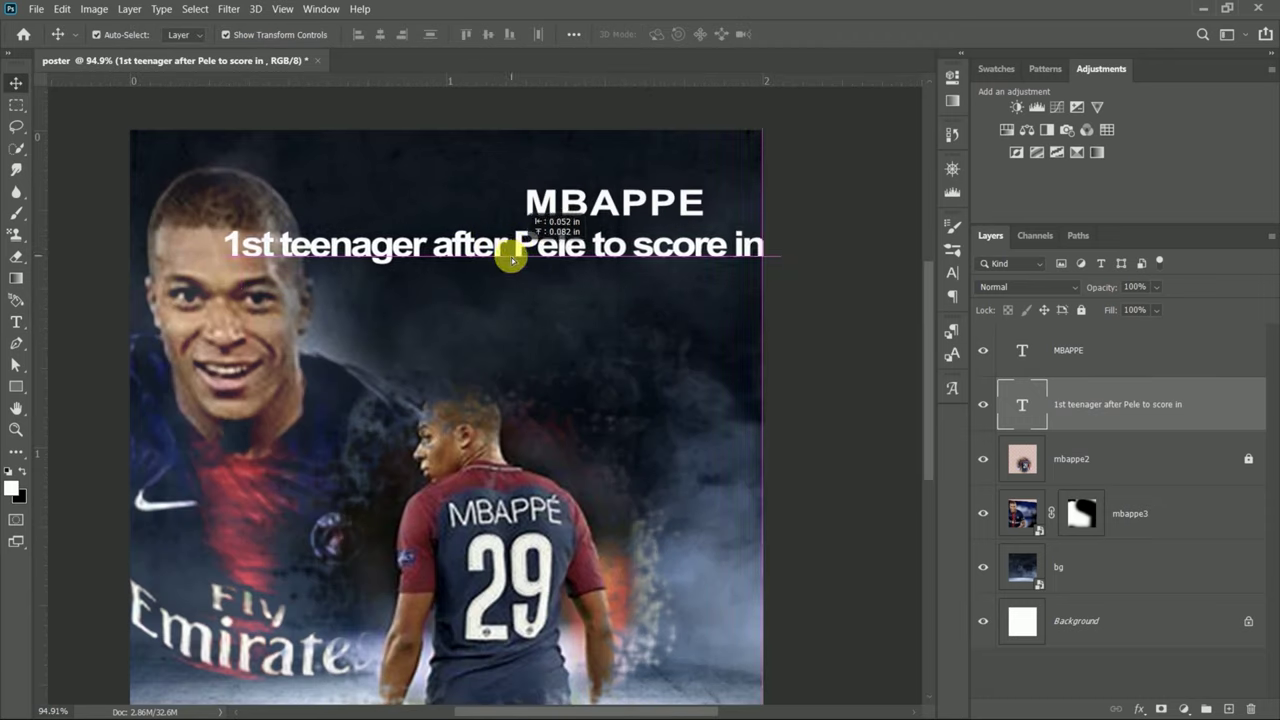
left_click_drag(728, 282, 523, 257)
mouse_move(680, 342)
left_mouse_down()
mouse_move(464, 307)
mouse_move(602, 289)
left_mouse_up()
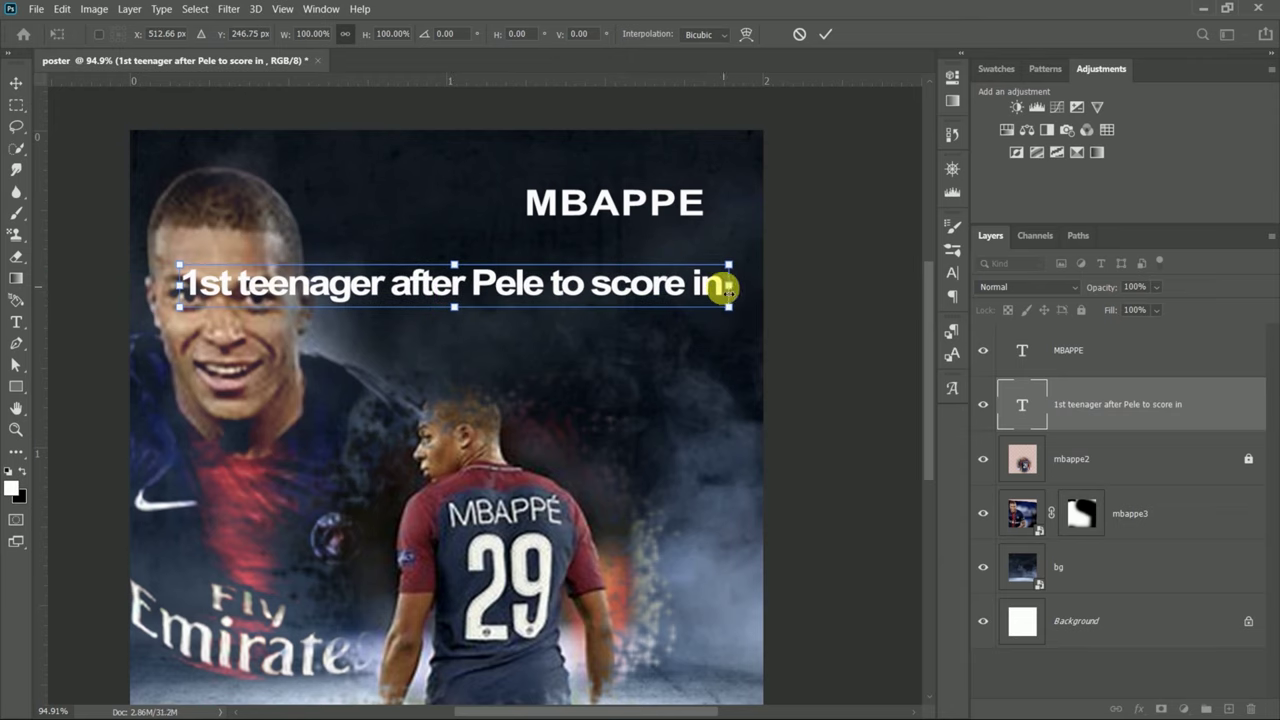
Delete the trailing 'in' so the headline reads '1st teenager after Pele to score'.
left_click(822, 36)
key("t")
left_click(726, 287)
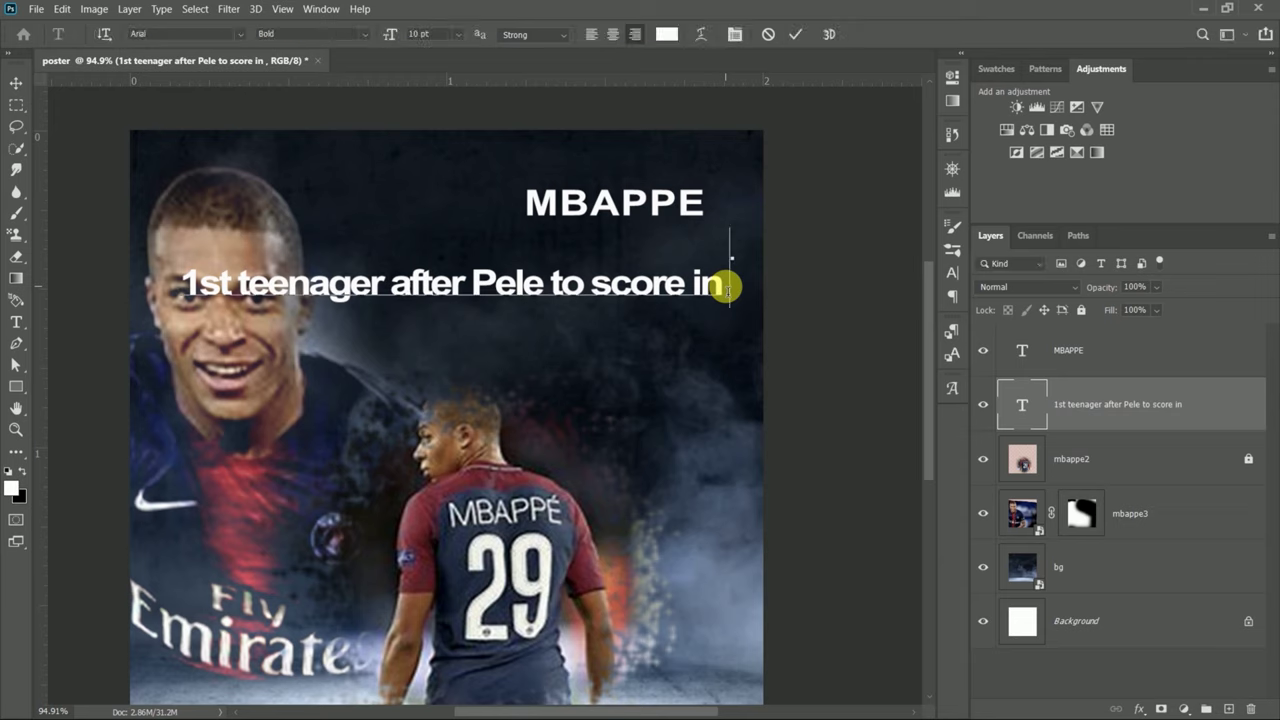
key("BackSpace")
key("BackSpace")
key("ctrl+Return")
Shrink the headline to under half its size and place it directly under MBAPPE.
key("v")
mouse_move(225, 271)
left_mouse_down()
mouse_move(265, 245)
mouse_move(529, 266)
left_mouse_up()
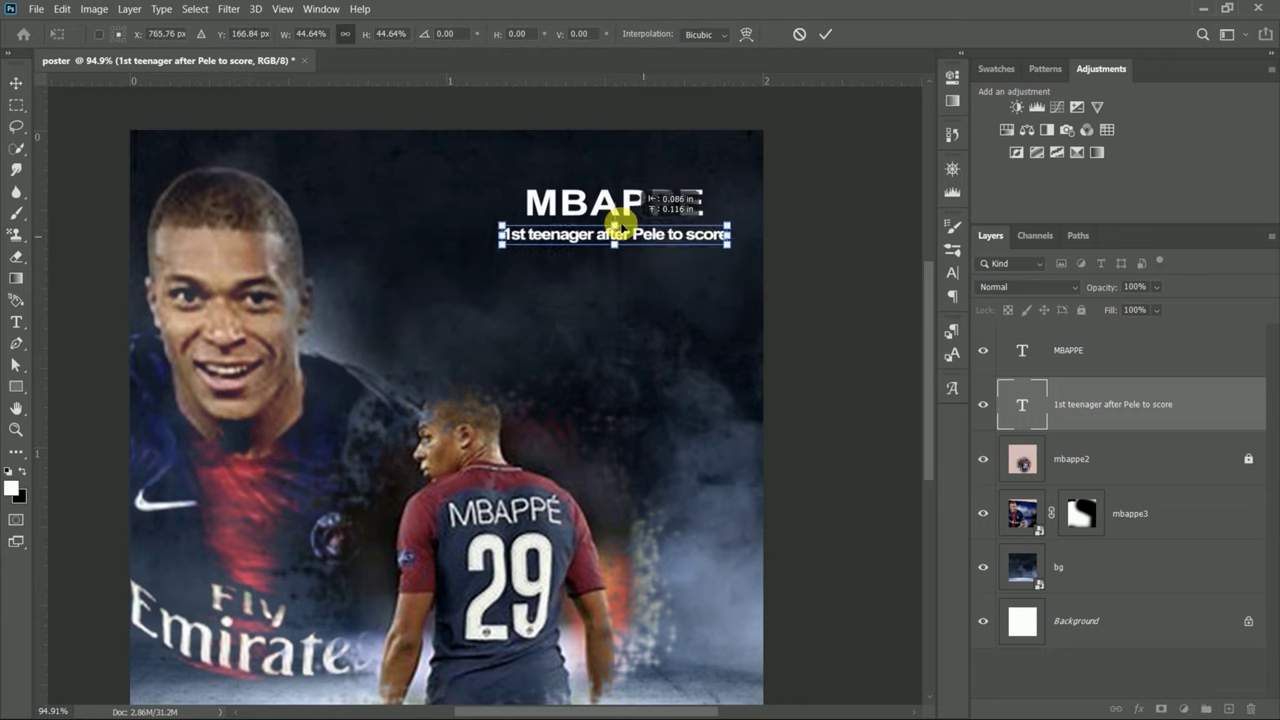
left_click_drag(675, 277, 626, 229)
left_click(826, 37)
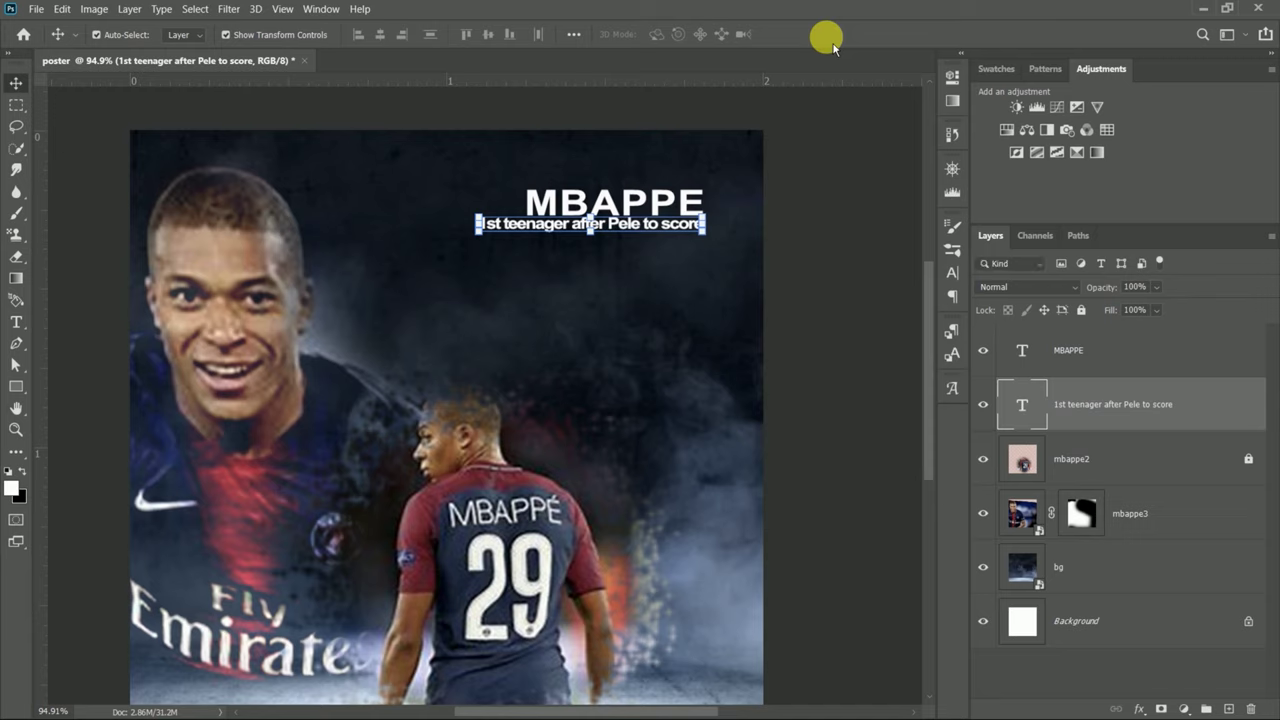
Add vertical guides near the poster's left and right edges, keeping the headline level.
left_click_drag(40, 186, 173, 180)
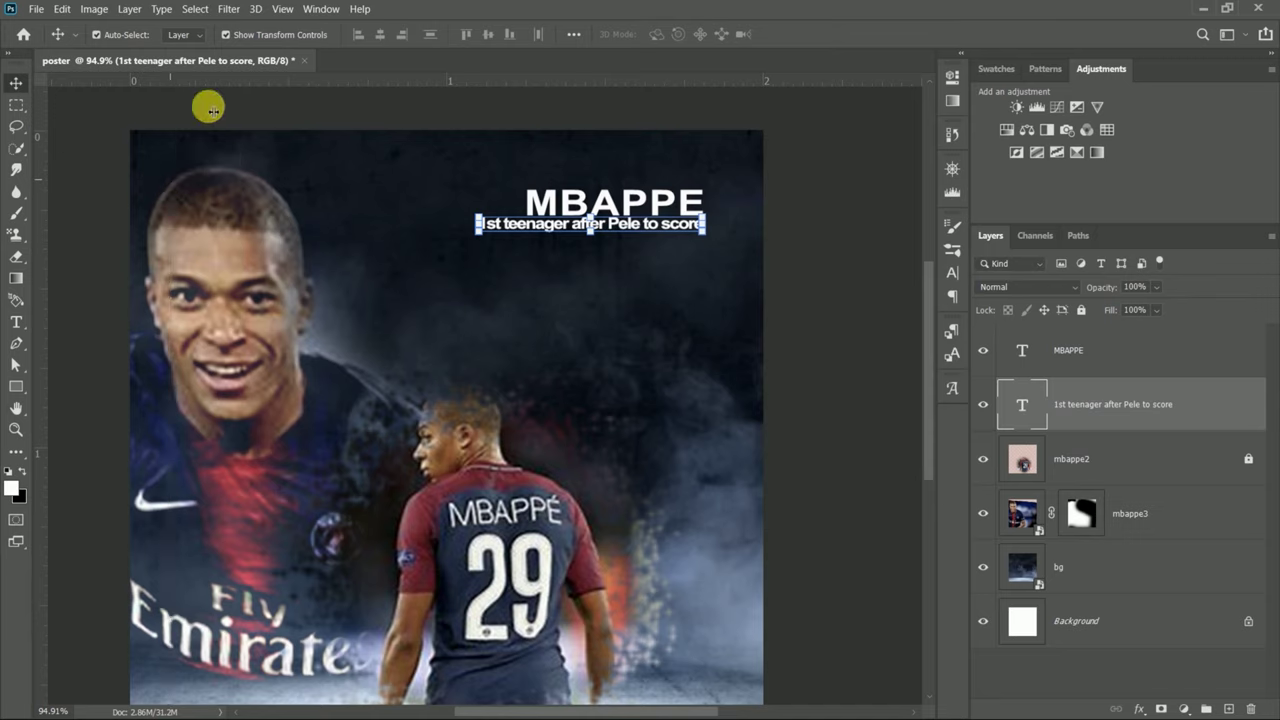
left_click_drag(40, 170, 730, 188)
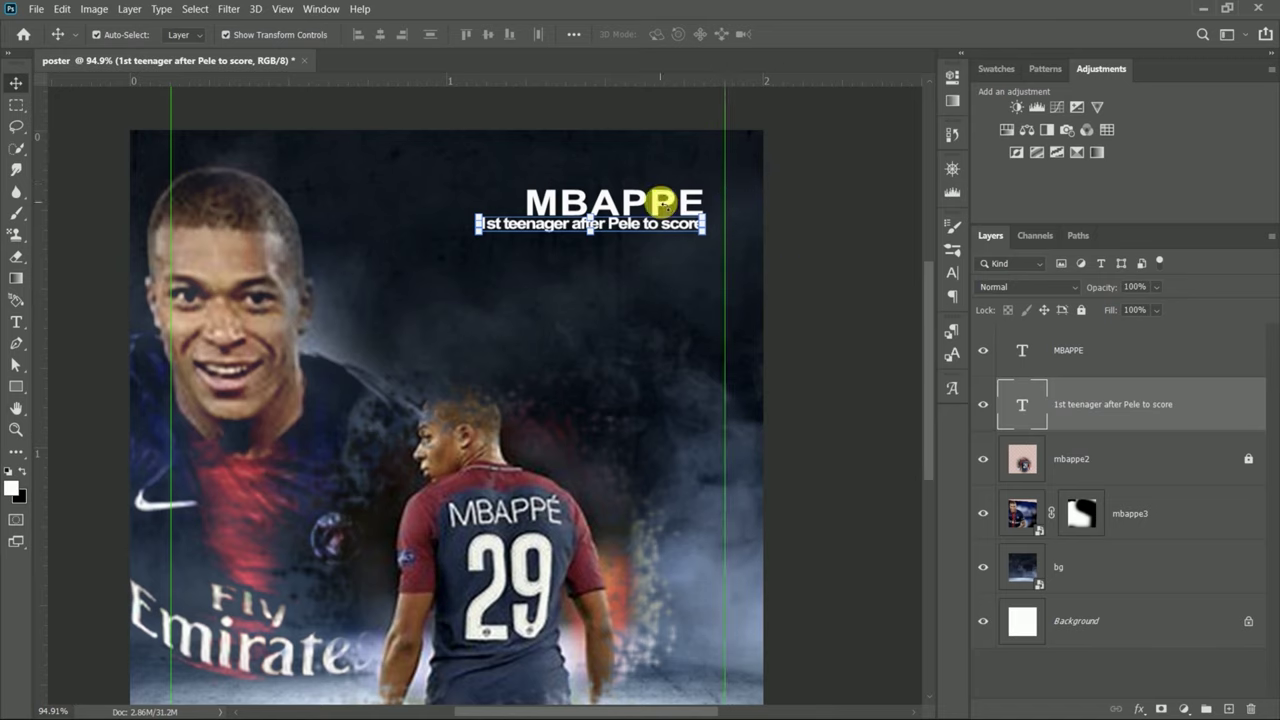
key("ctrl+t")
left_click_drag(557, 134, 696, 99)
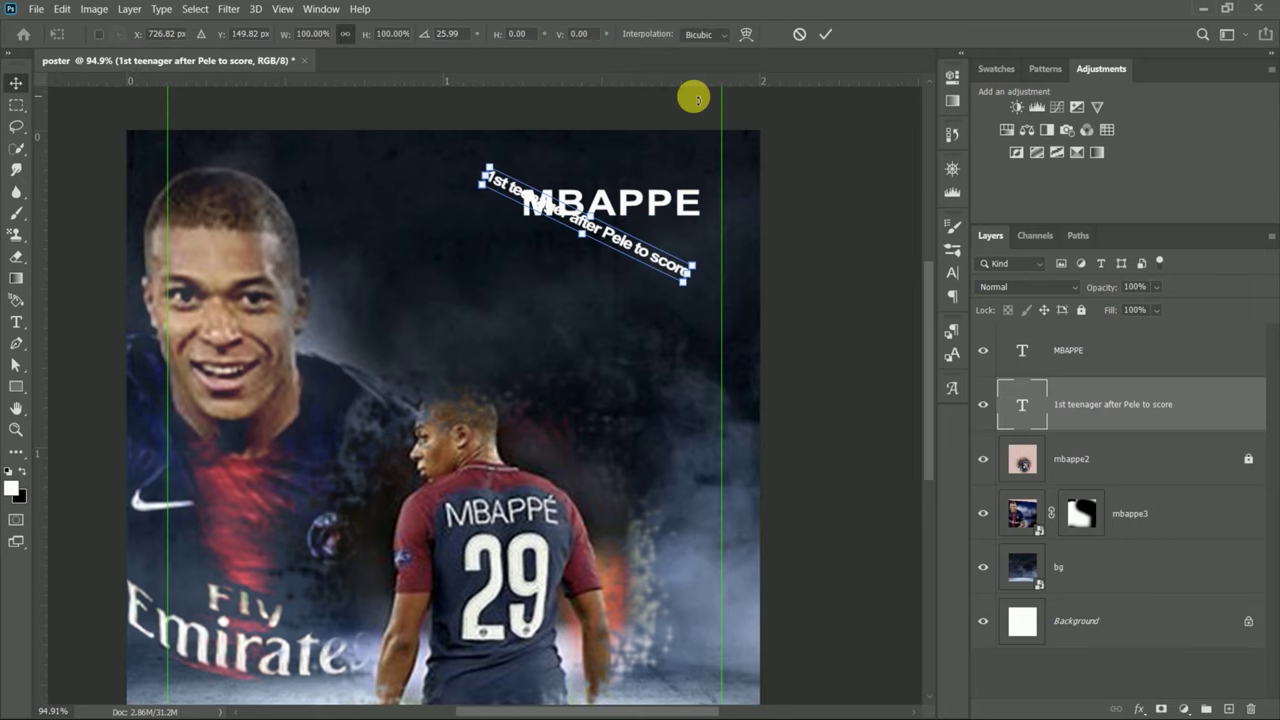
key("ctrl+z")
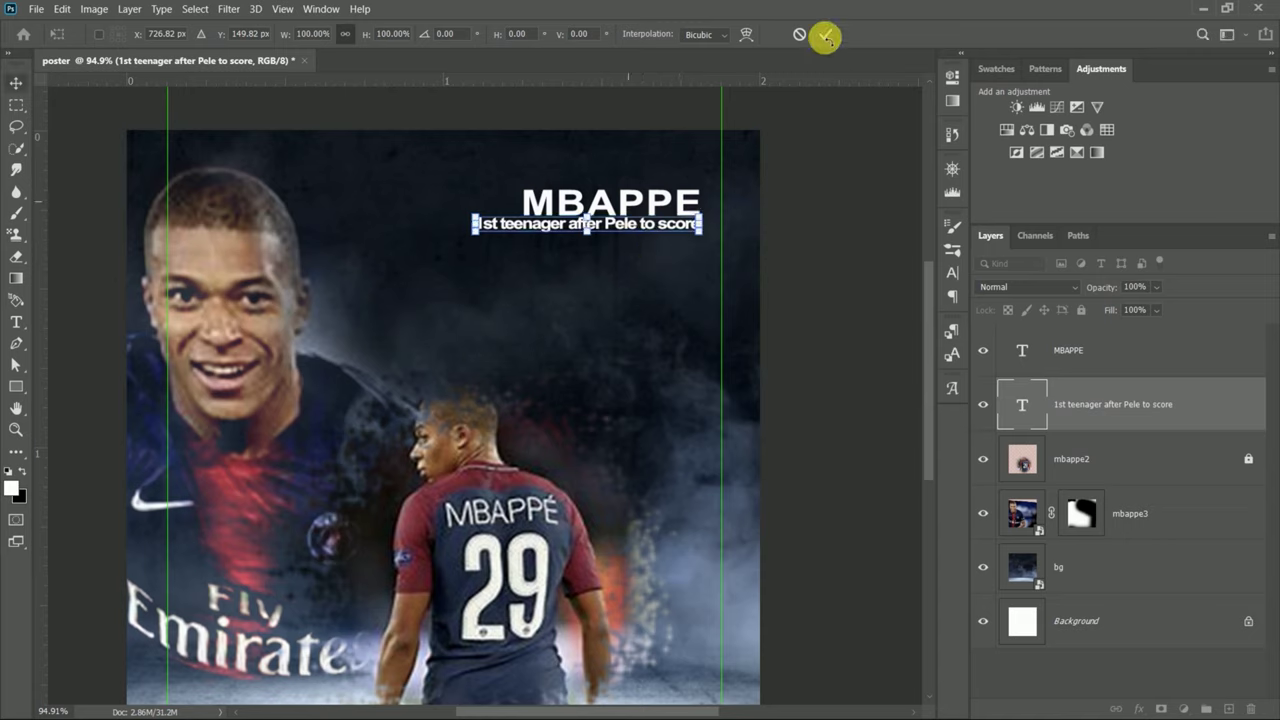
left_click(825, 34)
Try Franklin Gothic Heavy at 18 pt on the MBAPPE title.
left_click(1075, 458)
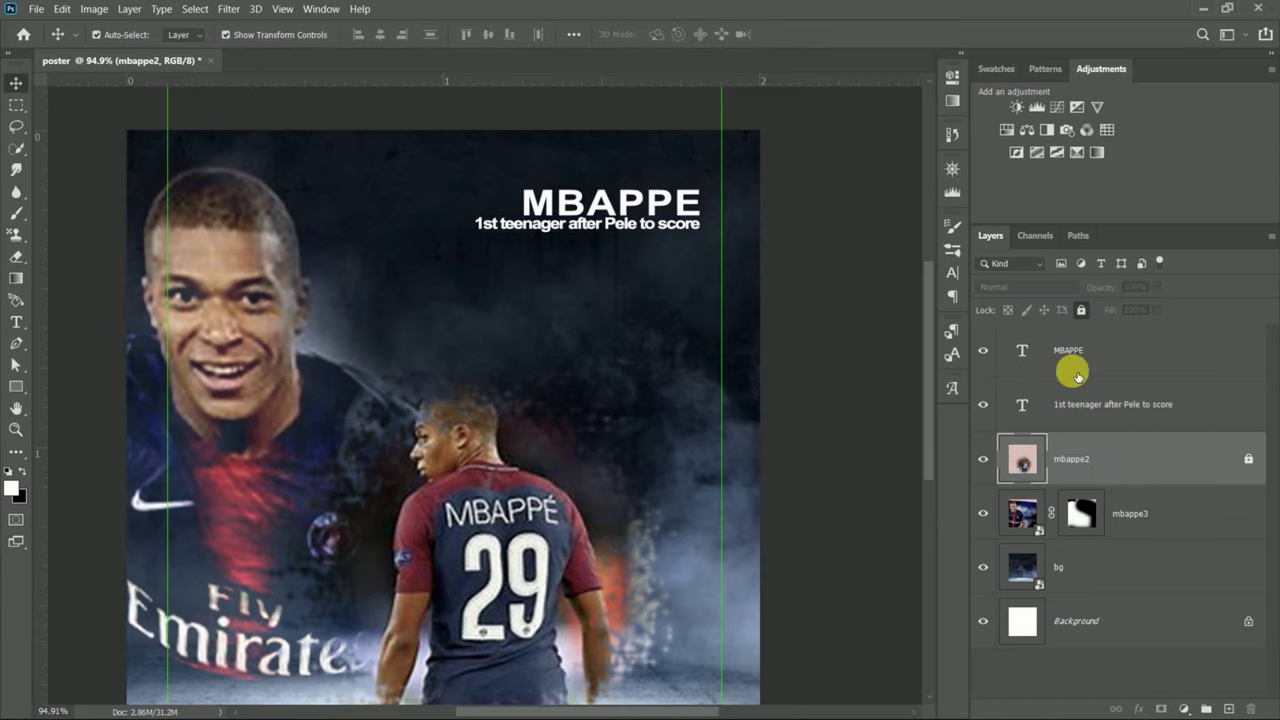
left_click(1069, 351)
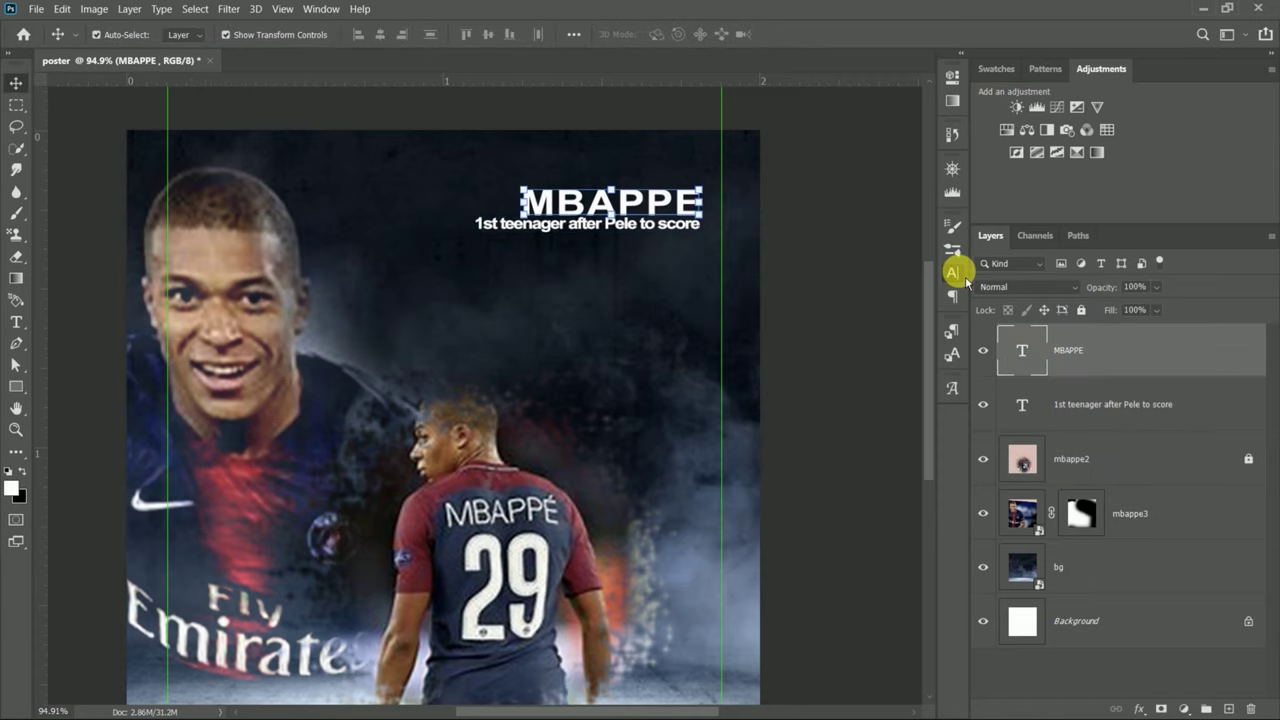
left_click(955, 273)
left_click(855, 250)
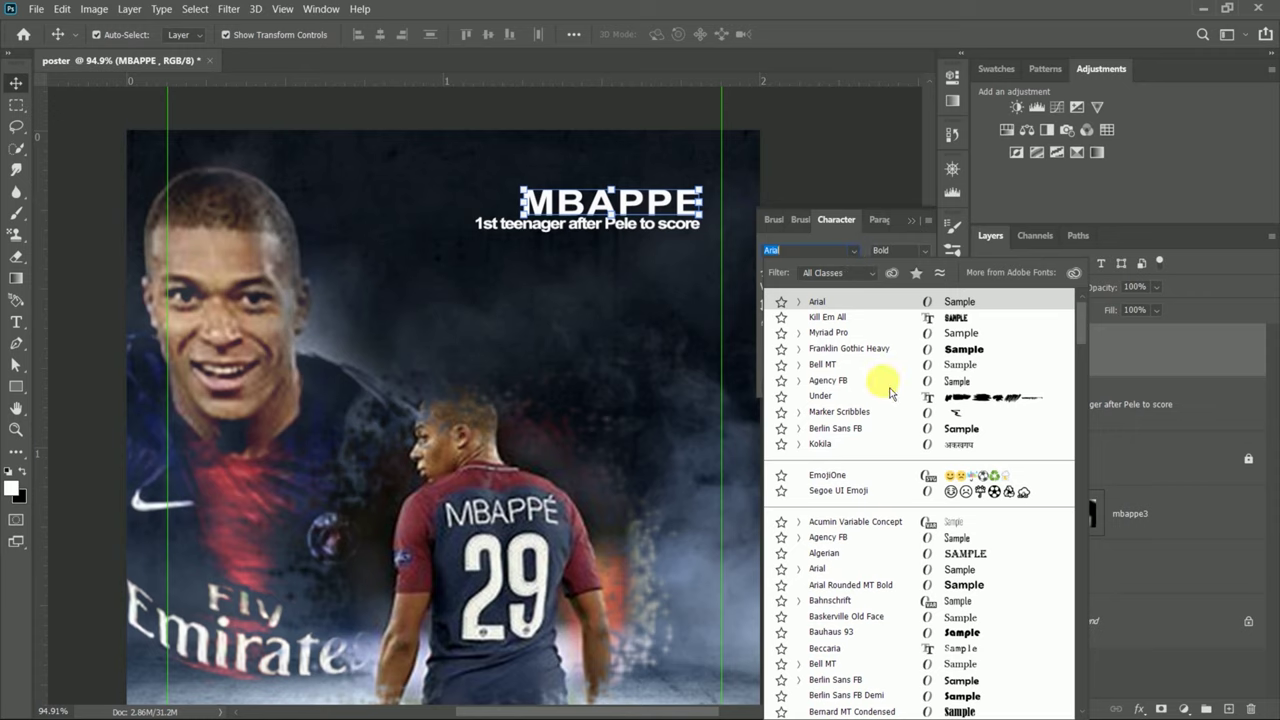
left_click(838, 348)
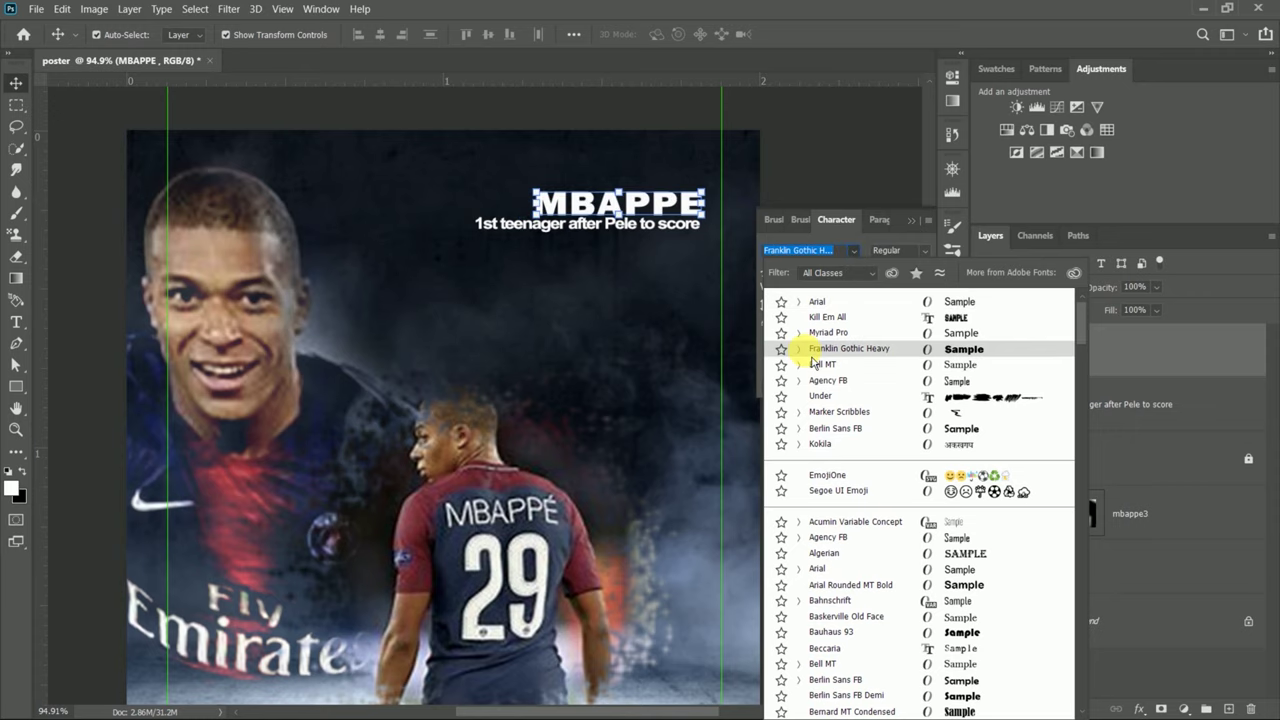
left_click(811, 354)
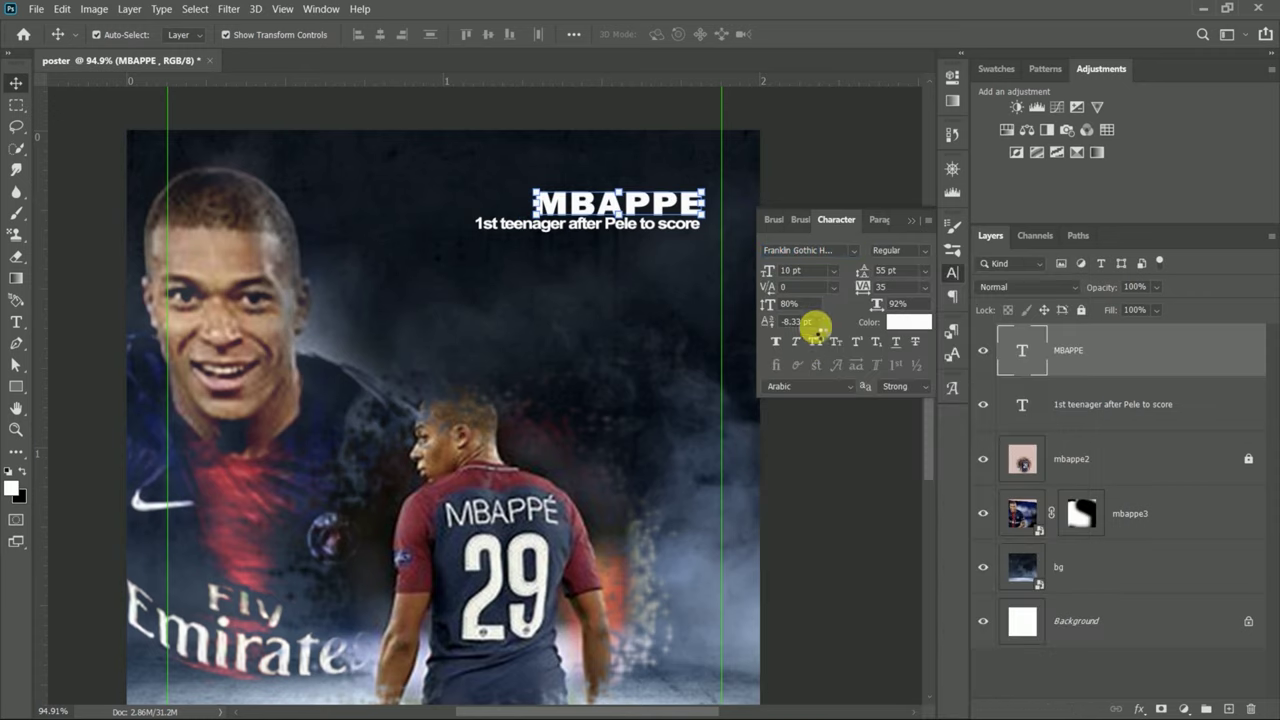
left_click(833, 271)
left_click(821, 404)
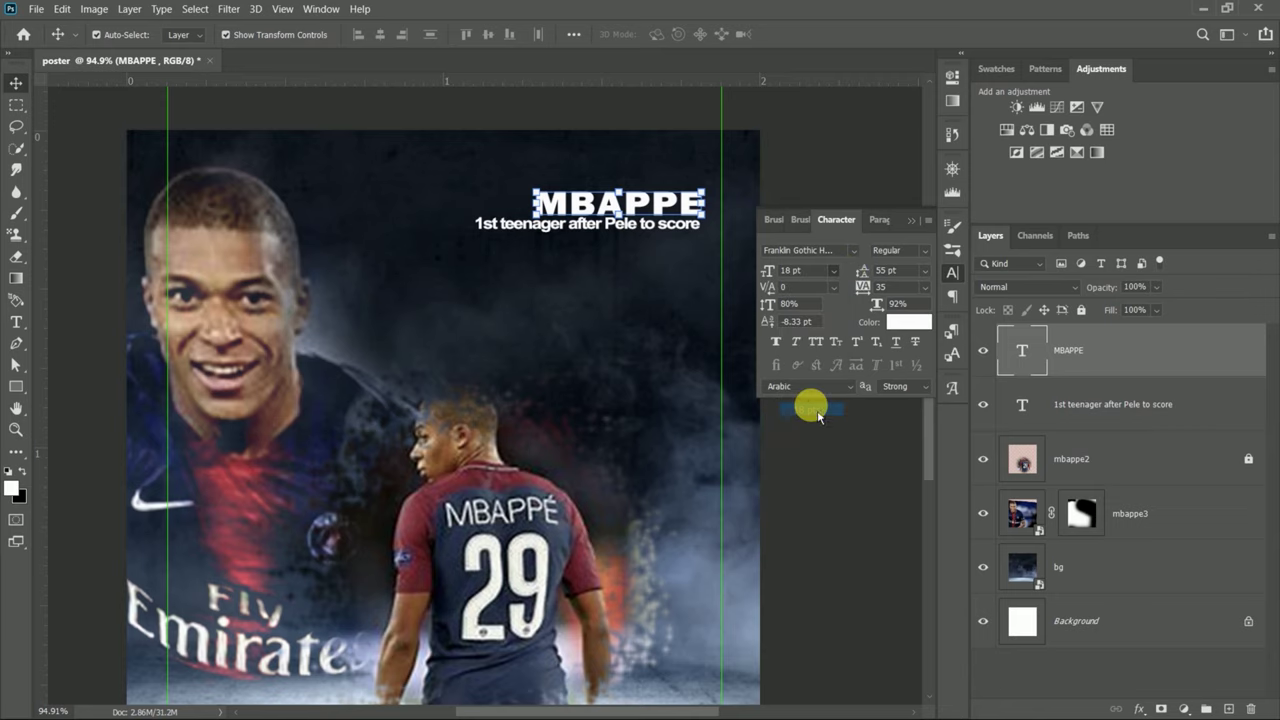
Switch the MBAPPE title font to Arial Bold.
left_click(857, 256)
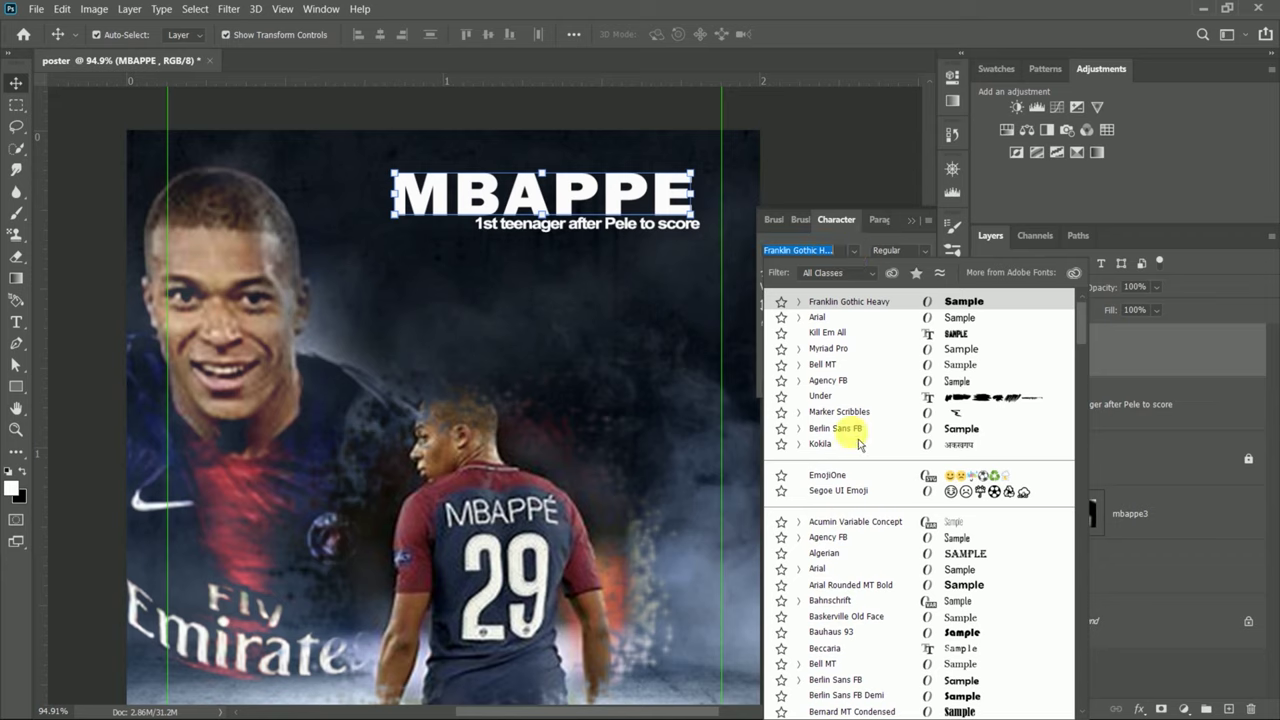
left_click(806, 570)
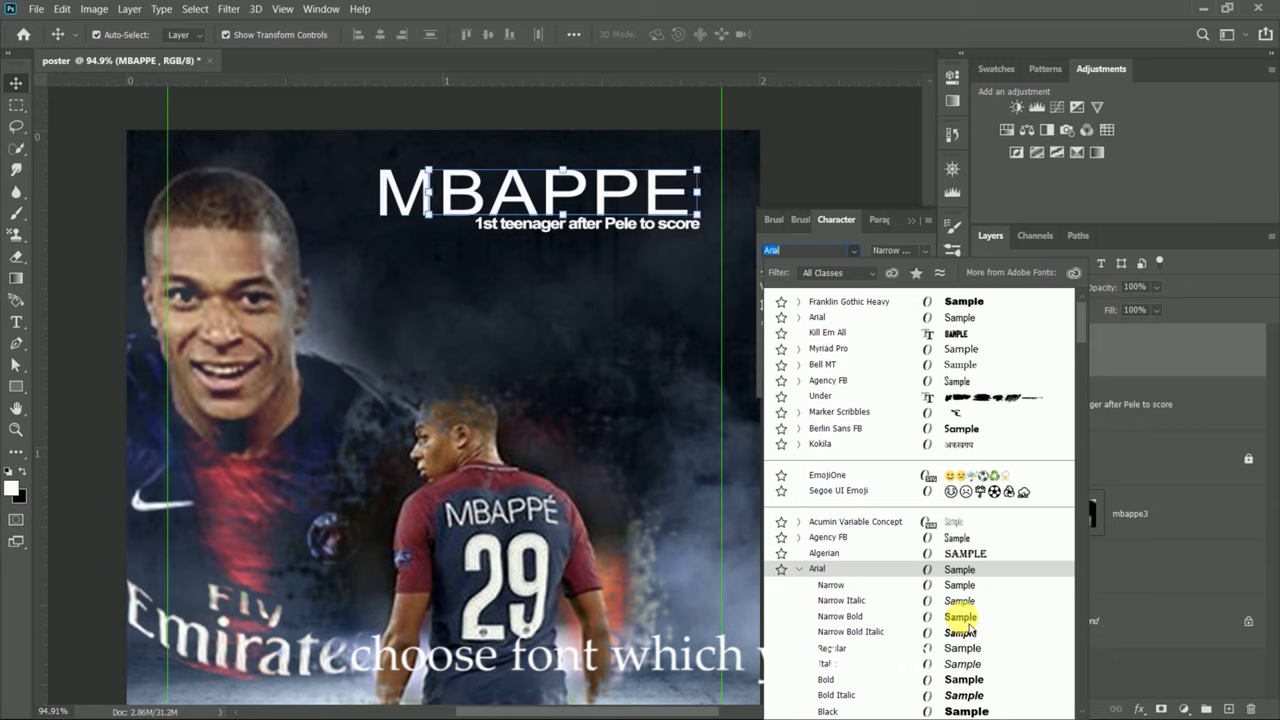
key("Up")
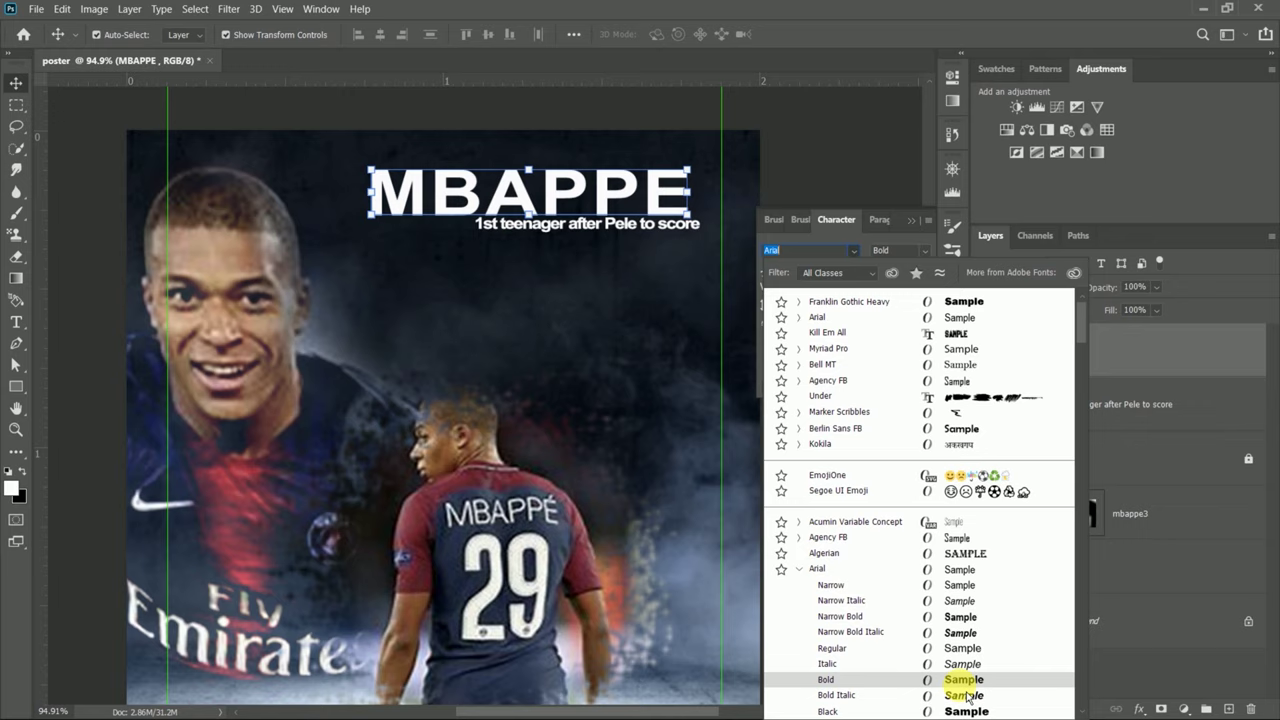
left_click(967, 684)
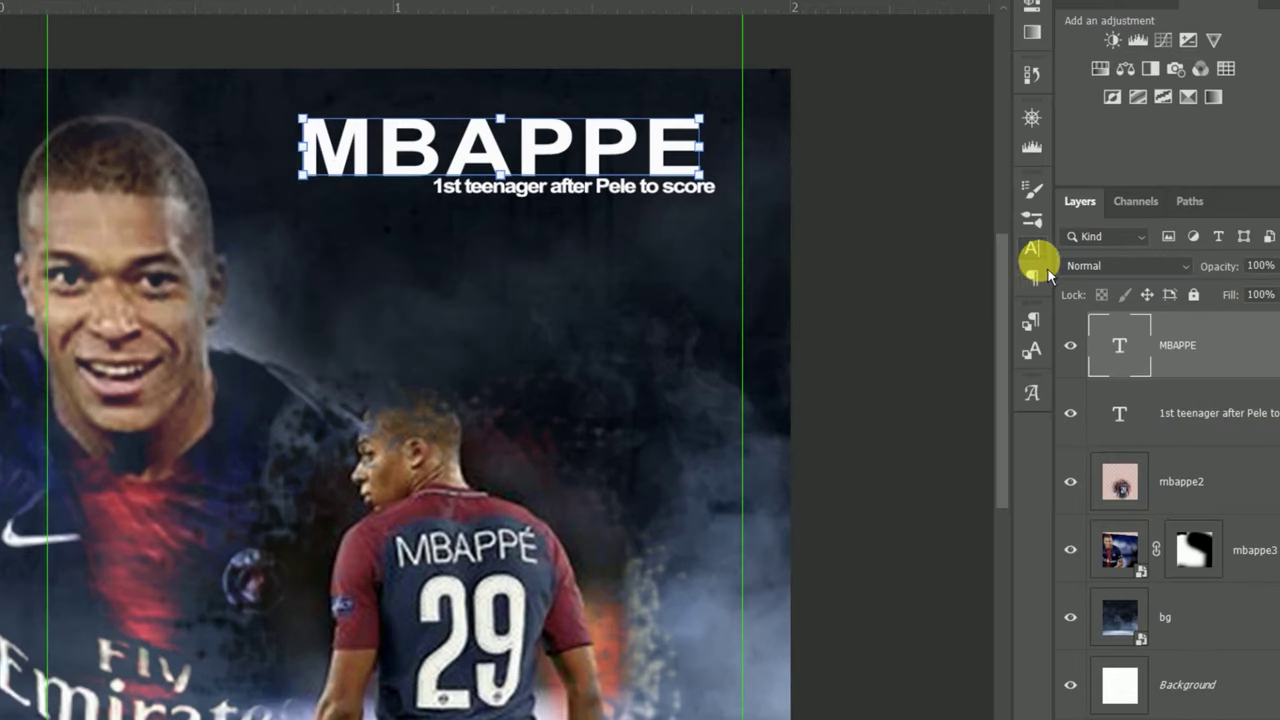
Set the MBAPPE title to 14 pt after trying 12 pt, and commit.
left_click(952, 272)
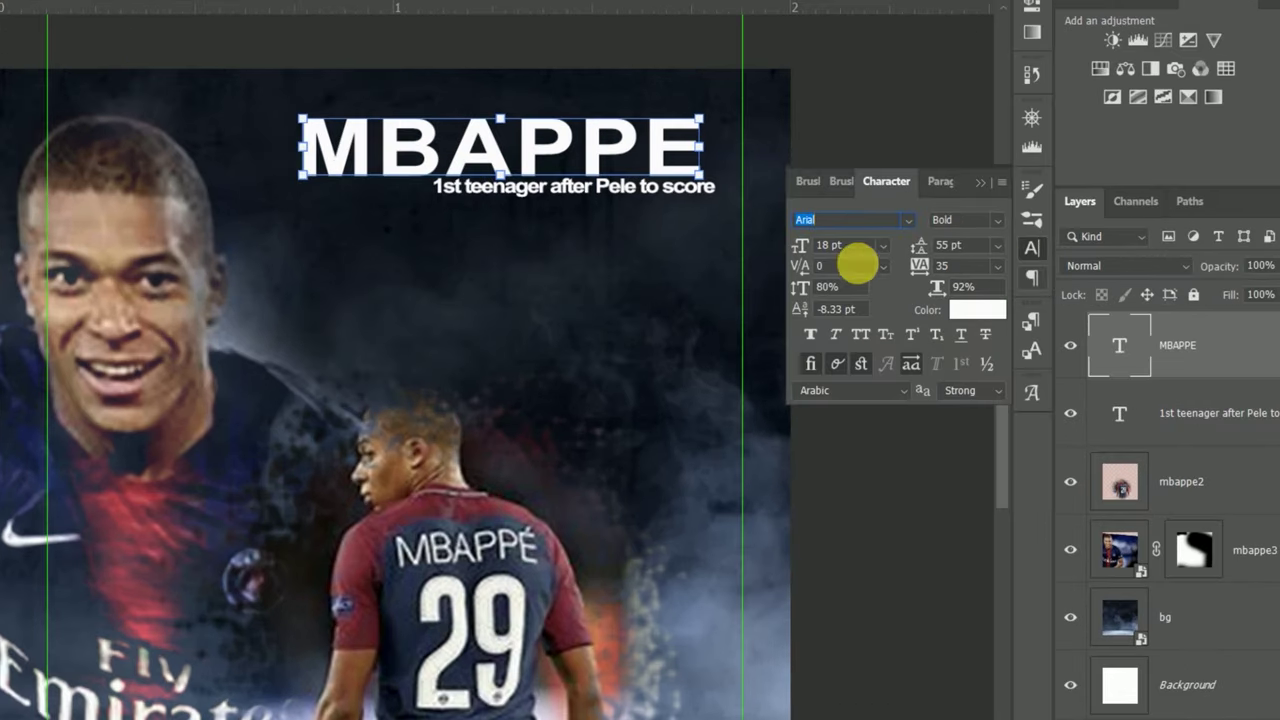
left_click(884, 246)
left_click(855, 368)
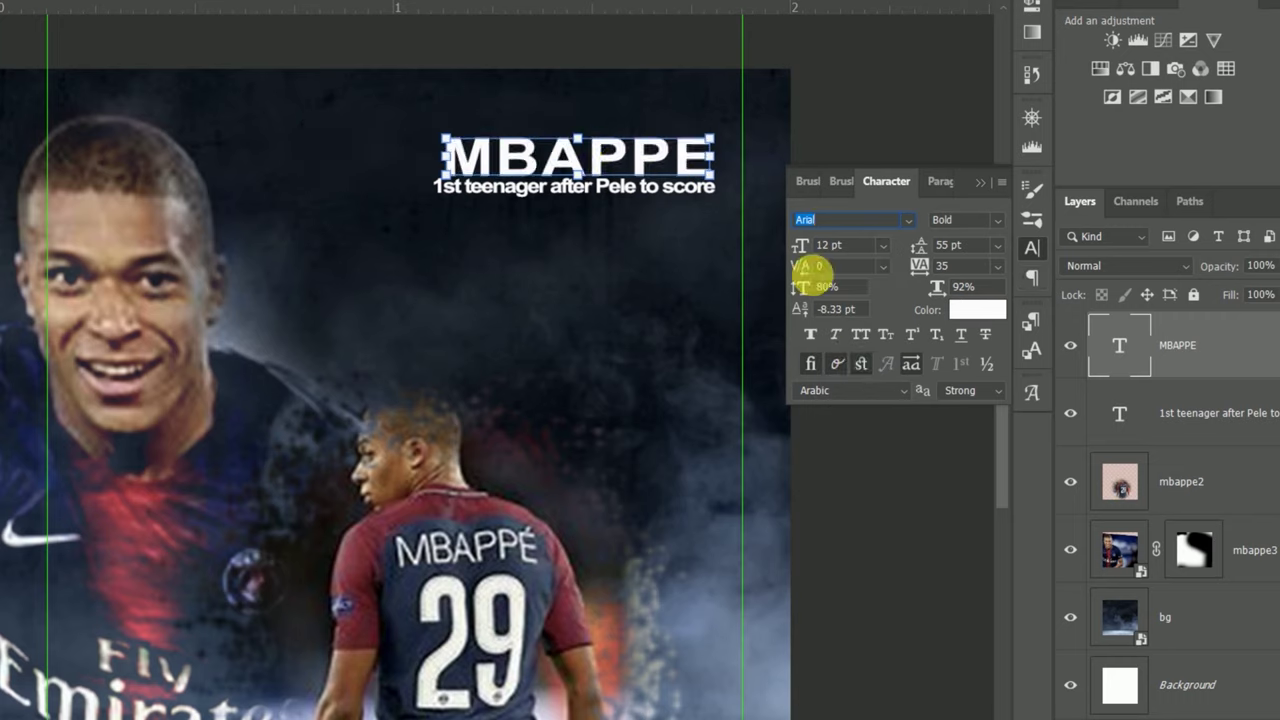
left_click(883, 245)
left_click(850, 388)
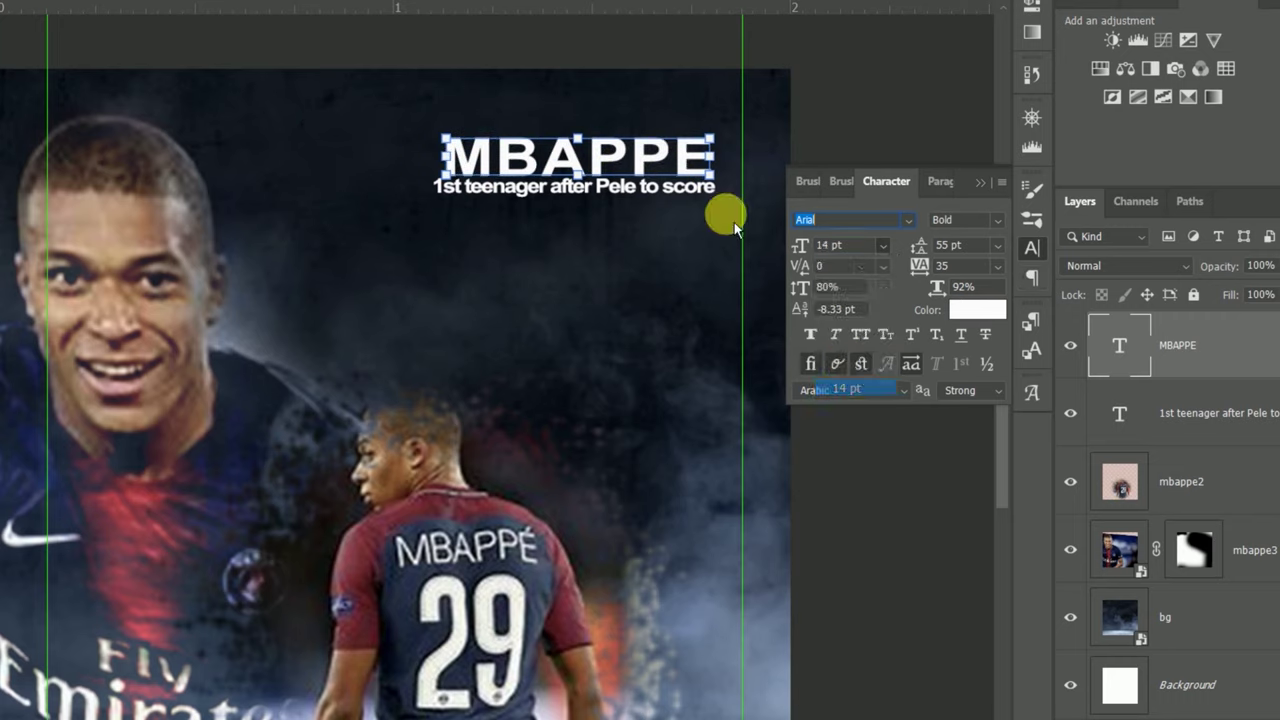
left_click(575, 148)
Undo a nudge of the MBAPPE title and pick a larger font size.
left_click_drag(573, 167, 608, 155)
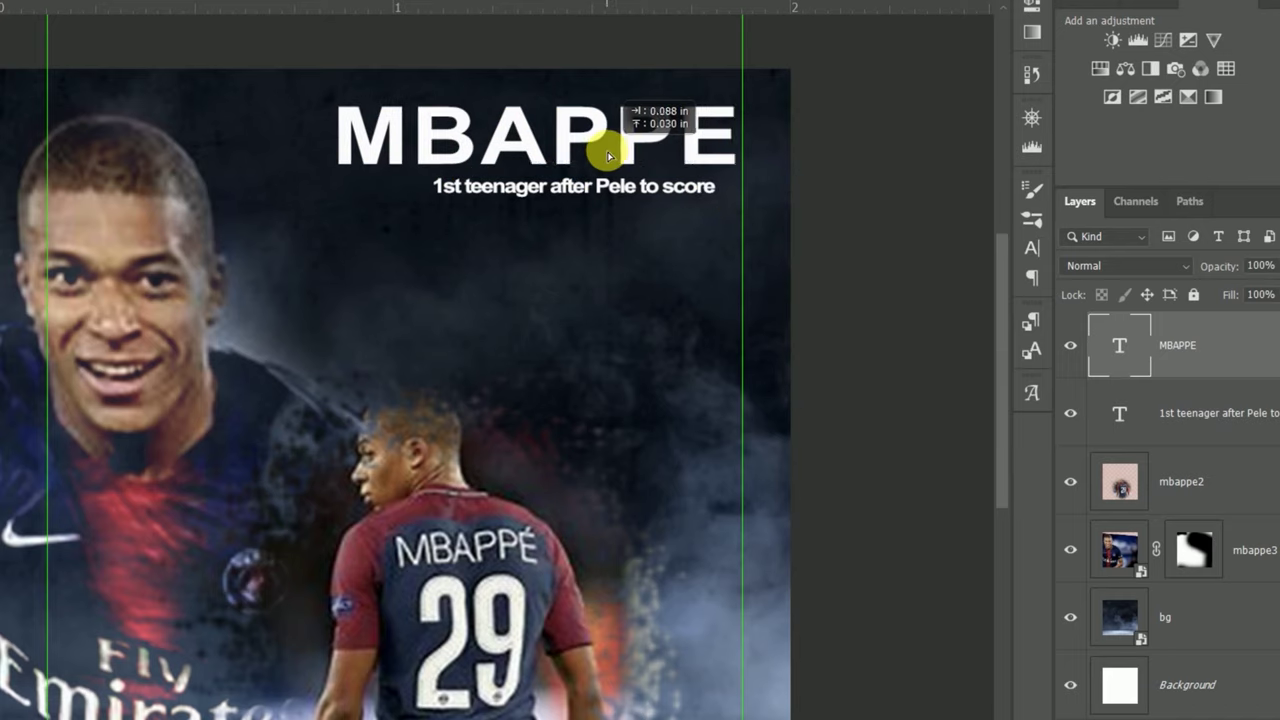
key("ctrl+z")
left_click(1032, 247)
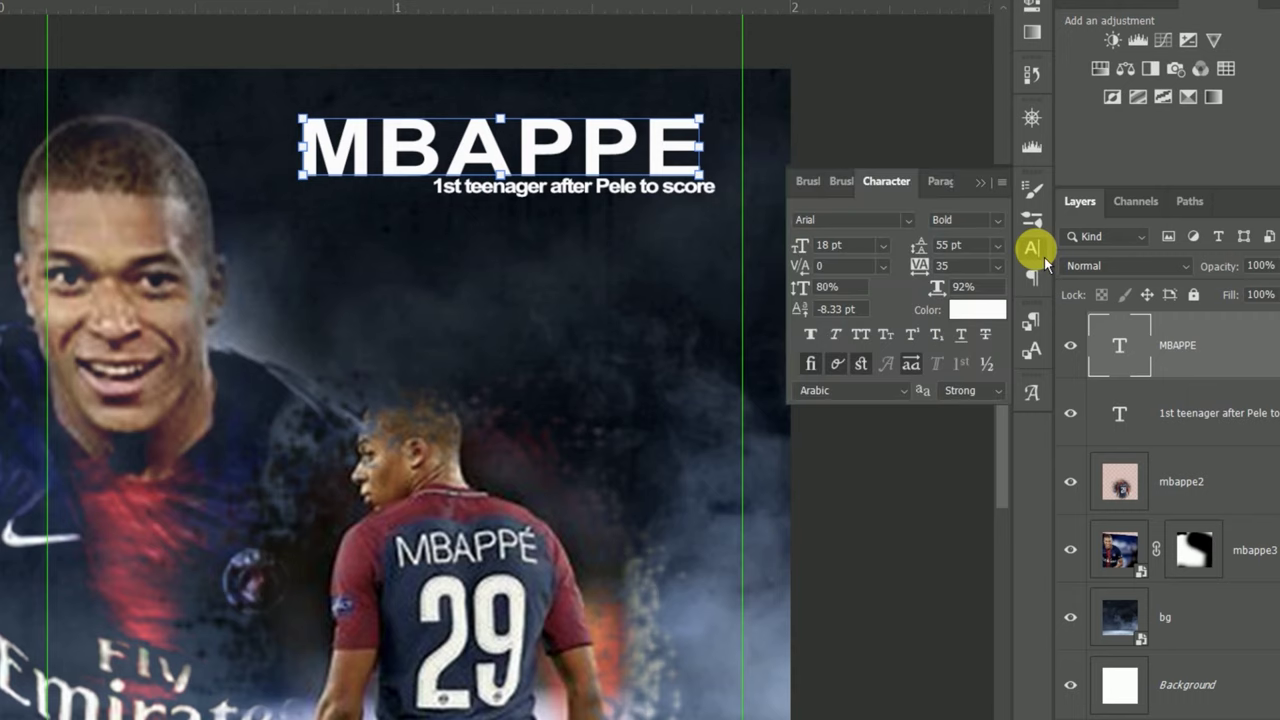
left_click(832, 270)
left_click(809, 389)
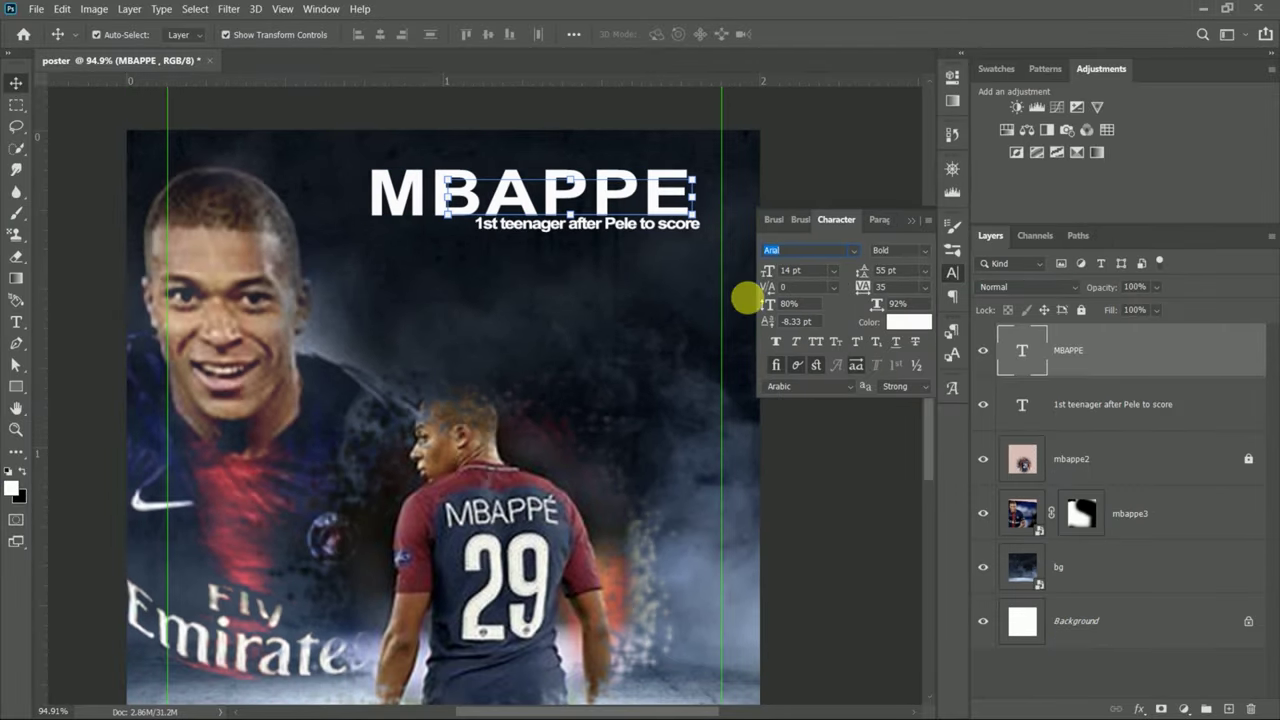
Type 'Play Like A King' in a new text layer at the top of the stack.
left_click(568, 347)
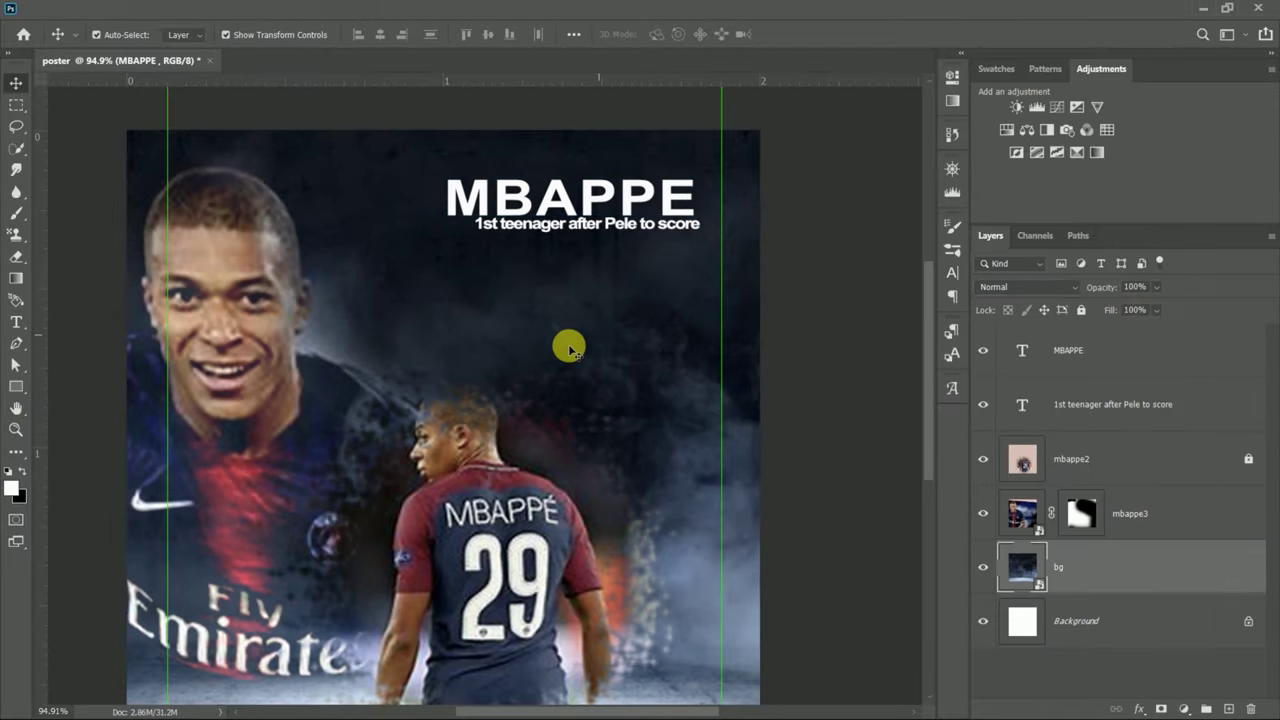
key("t")
left_click(585, 328)
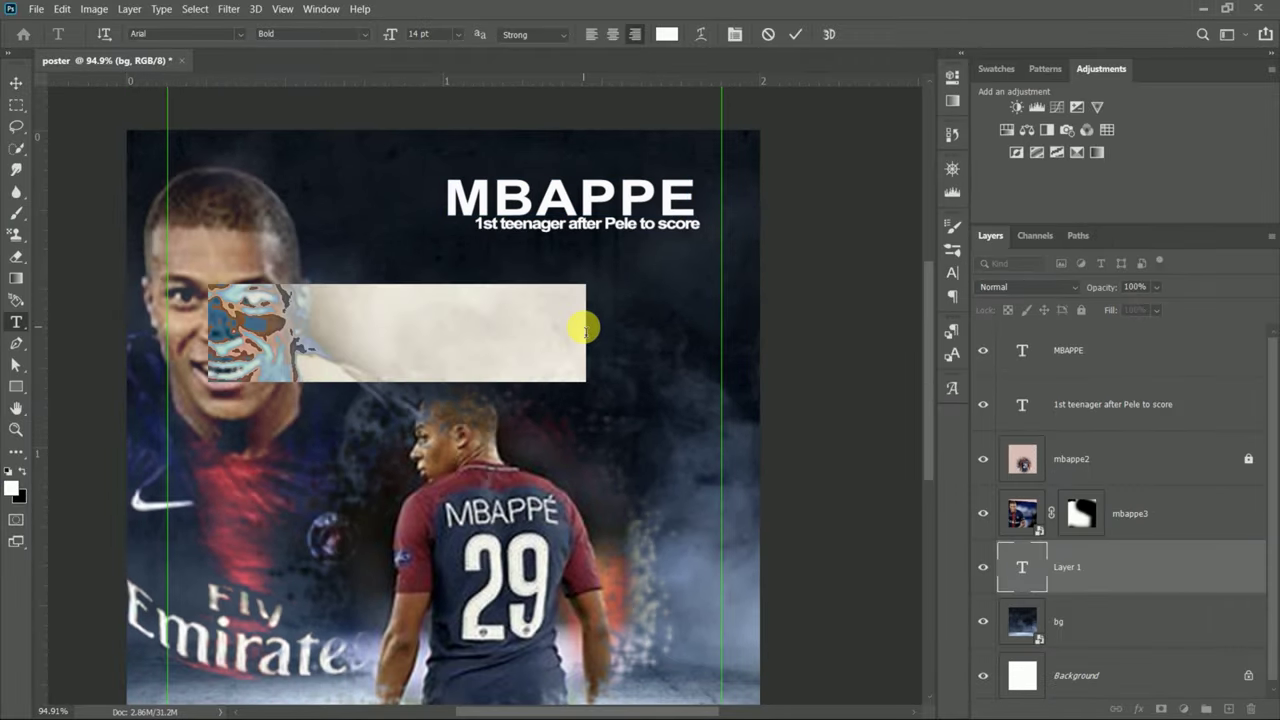
key("BackSpace")
type("Play")
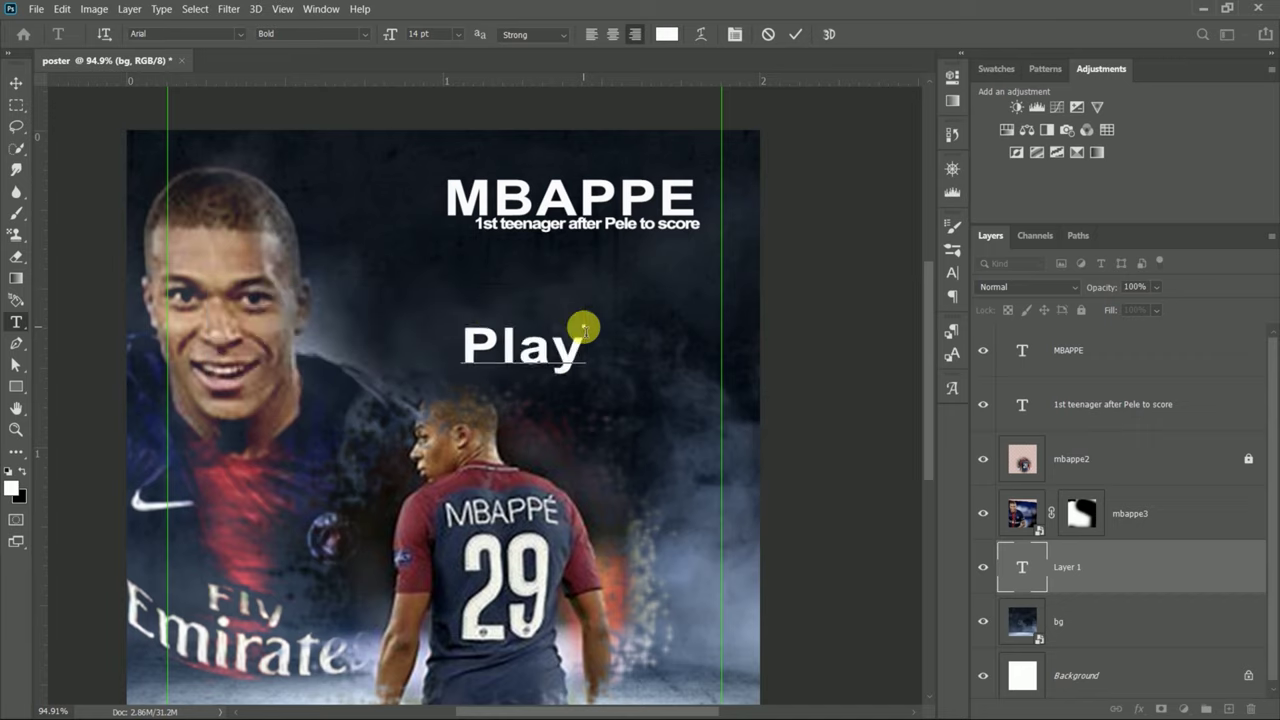
type(" Like A")
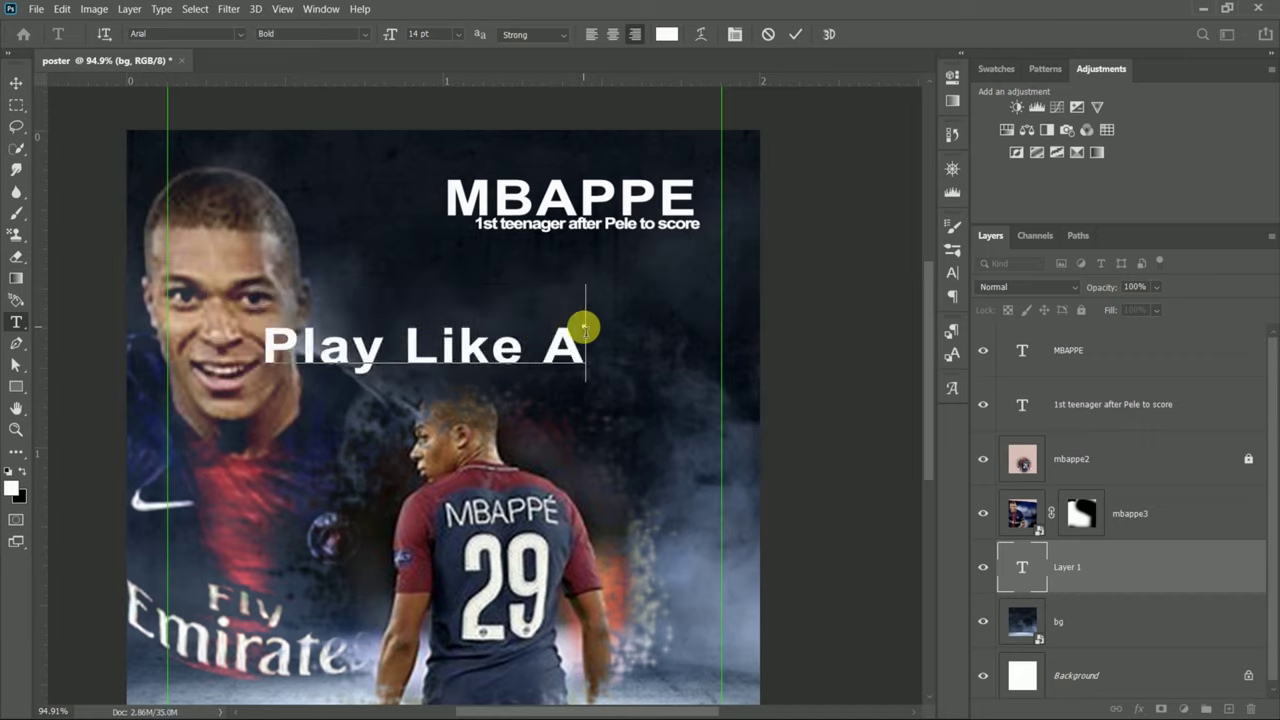
type(" King")
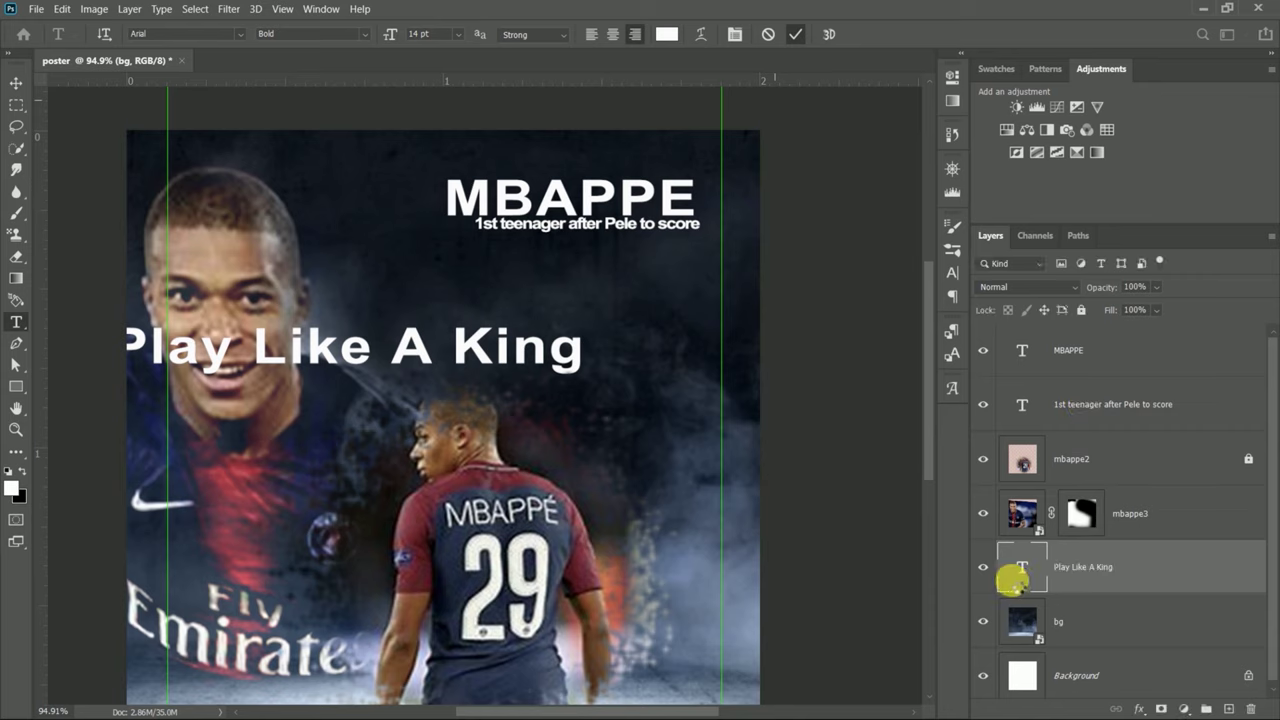
left_click_drag(1012, 570, 1023, 348)
Set PLAY LIKE A KING in Kill Em All and place it just under the title.
left_click(958, 280)
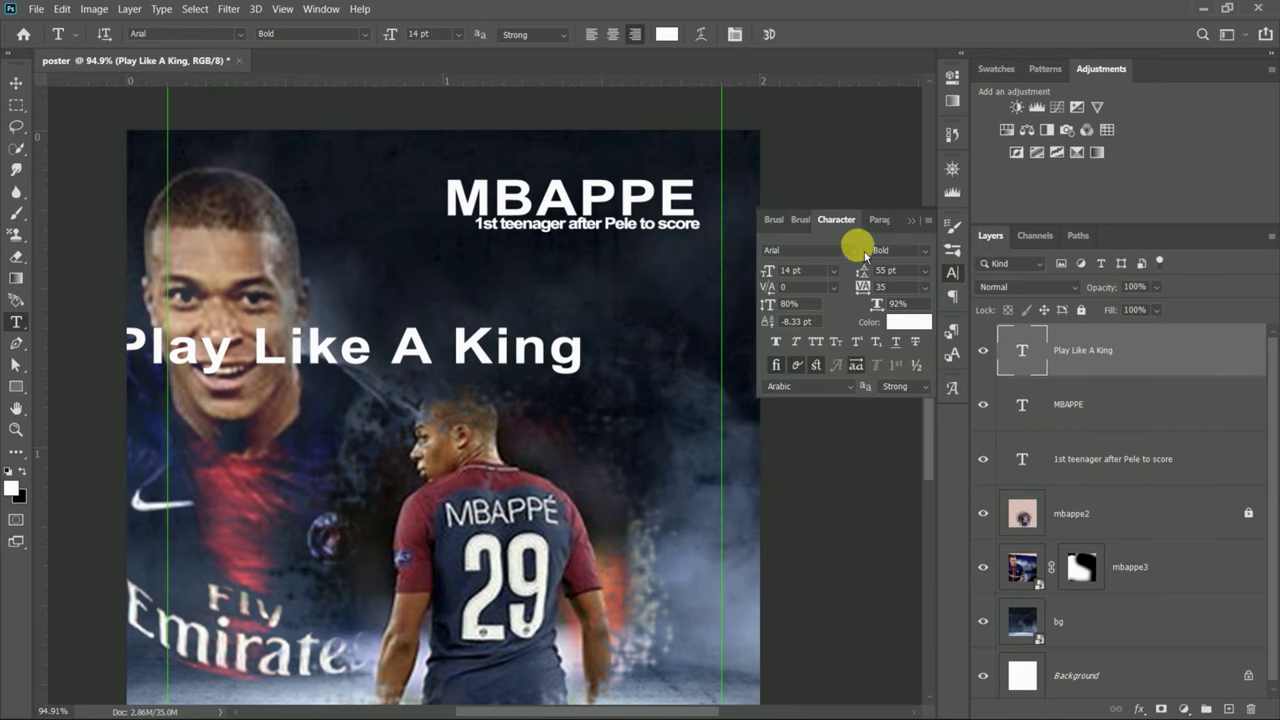
left_click(857, 252)
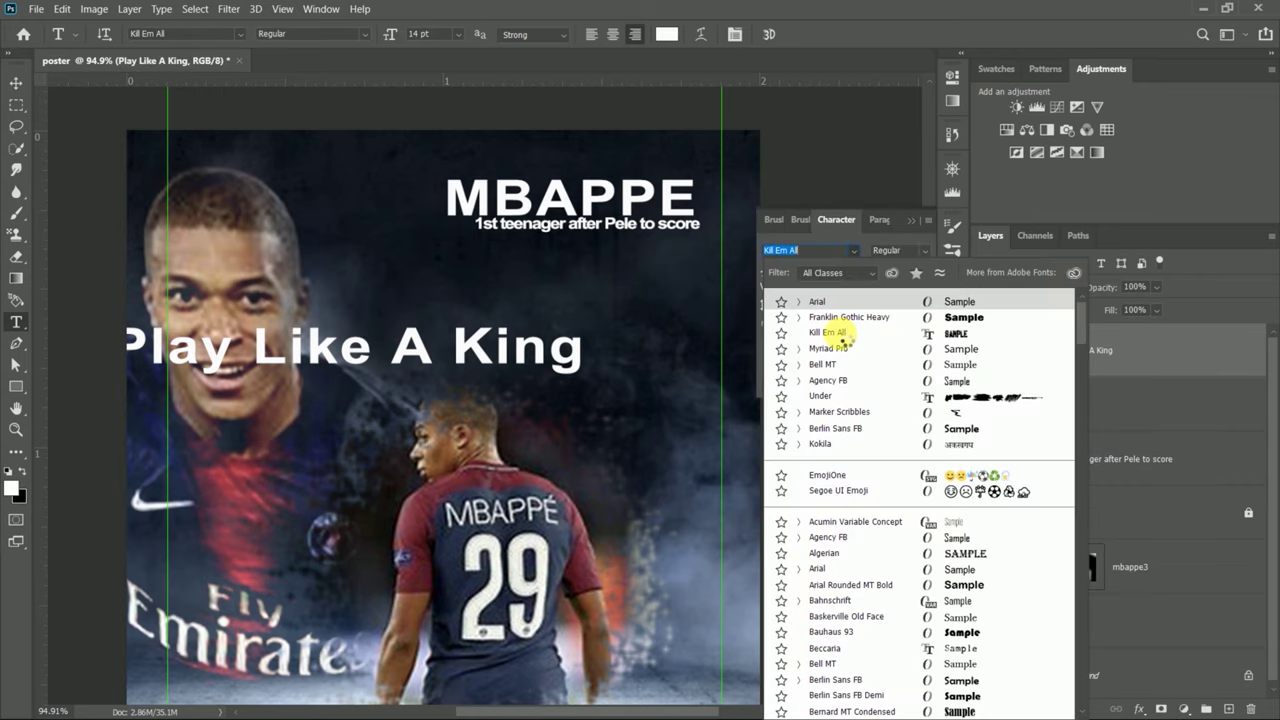
left_click(828, 333)
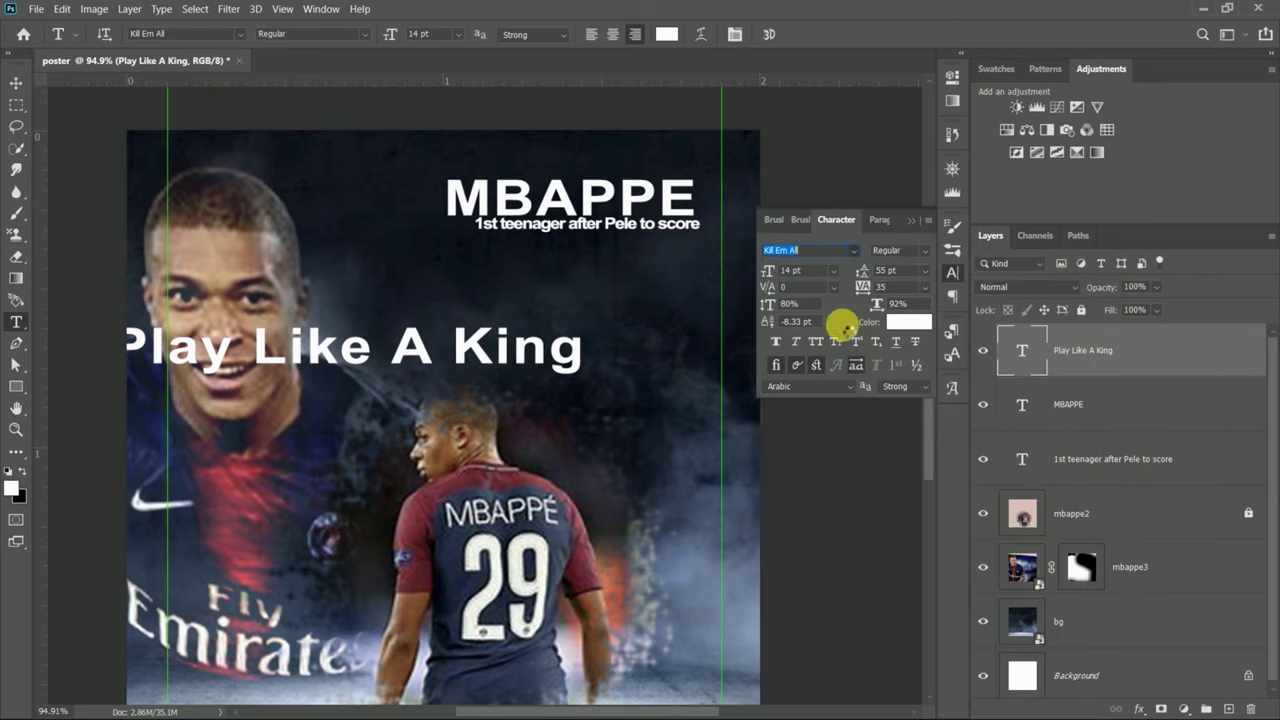
left_click(16, 84)
left_click_drag(530, 351, 669, 278)
Right-align the three text layers and scale the subtitle up to span the title.
left_click(1088, 465, "shift")
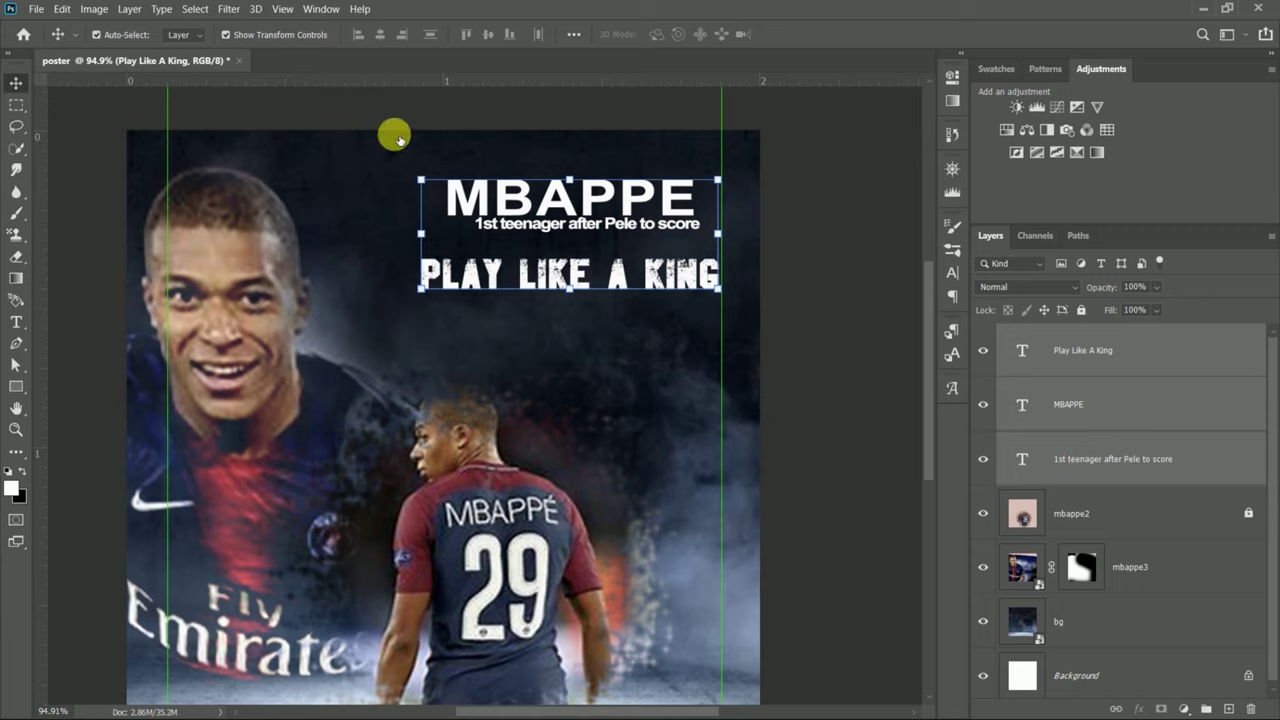
left_click(402, 35)
left_click_drag(670, 218, 670, 225)
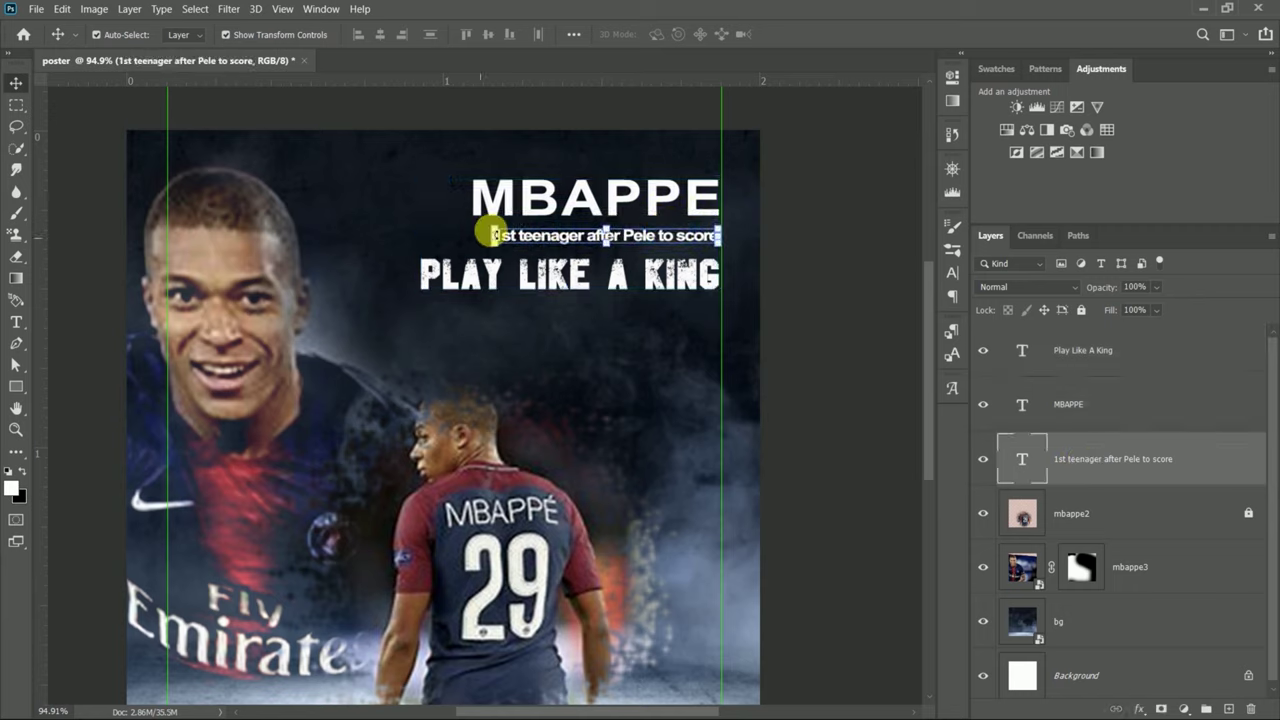
mouse_move(487, 234)
left_mouse_down()
mouse_move(472, 227)
mouse_move(485, 221)
left_mouse_up()
Draw a thin white rectangle line under the subtitle and resize it to fit.
left_click(838, 33)
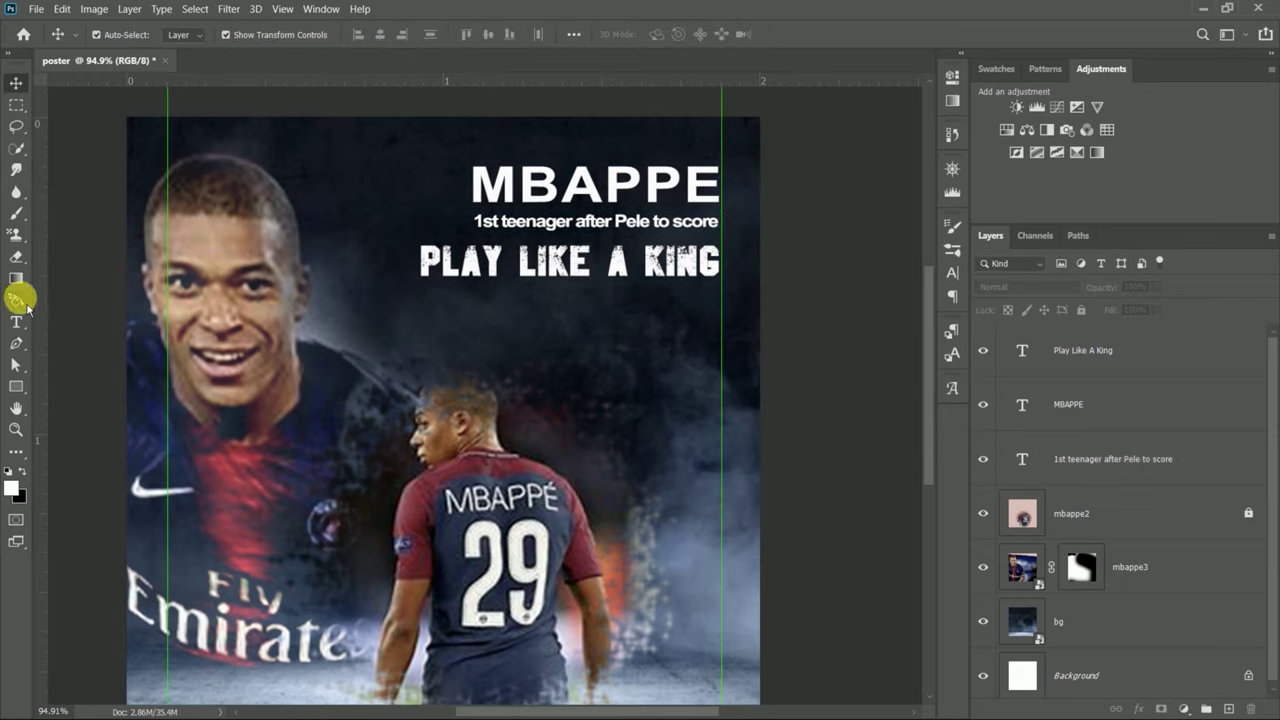
left_click(16, 386)
left_click_drag(449, 230, 716, 236)
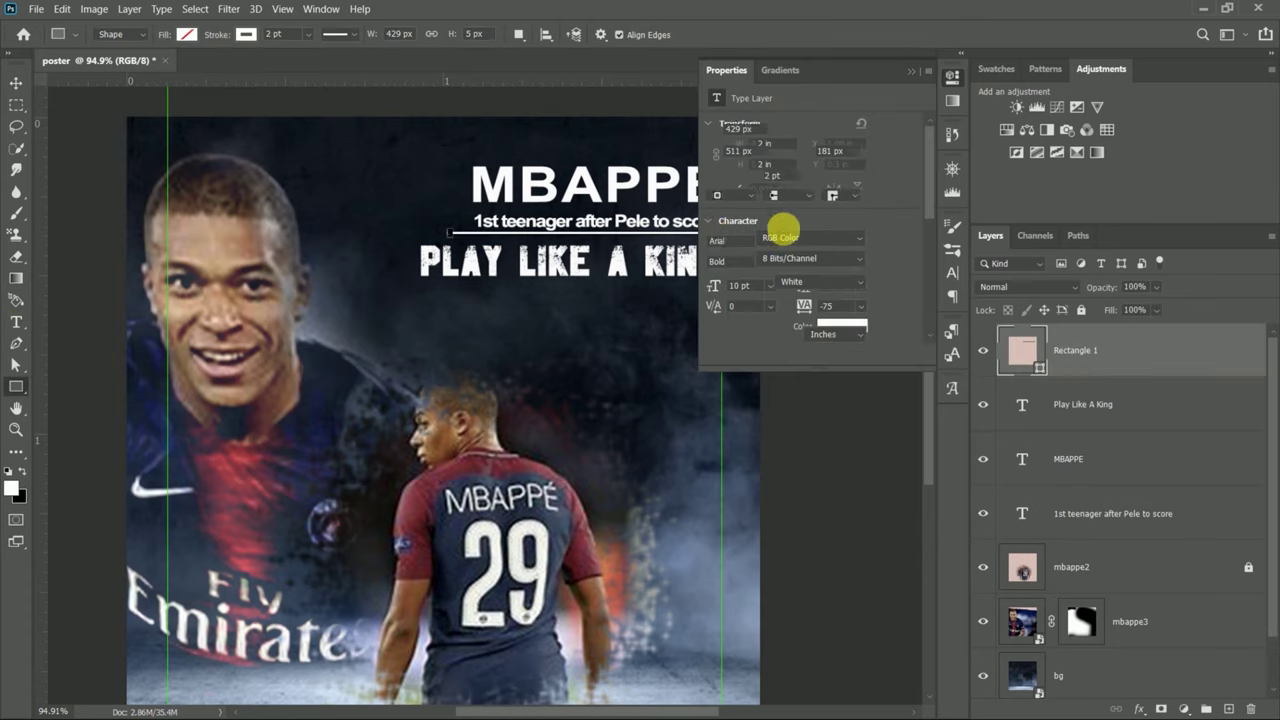
scroll(444, 226, "up", 5)
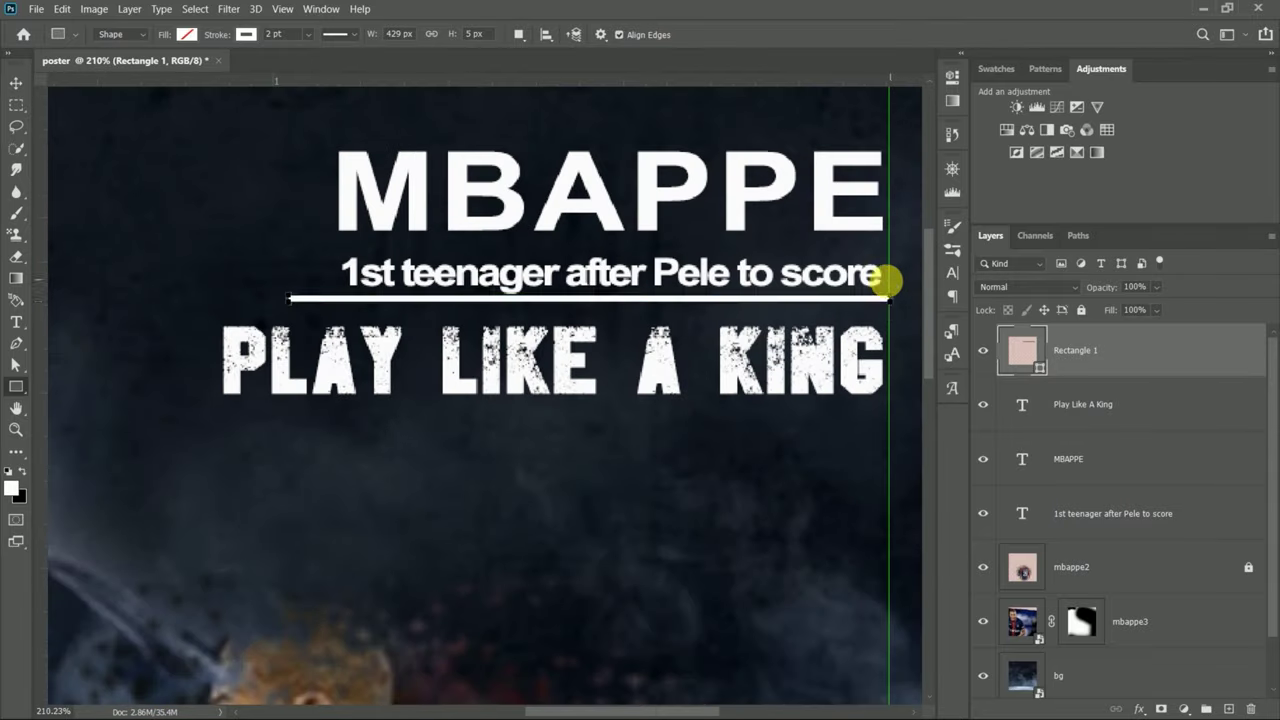
key("v")
left_click_drag(868, 300, 780, 290)
left_click(826, 38)
key("ctrl+0")
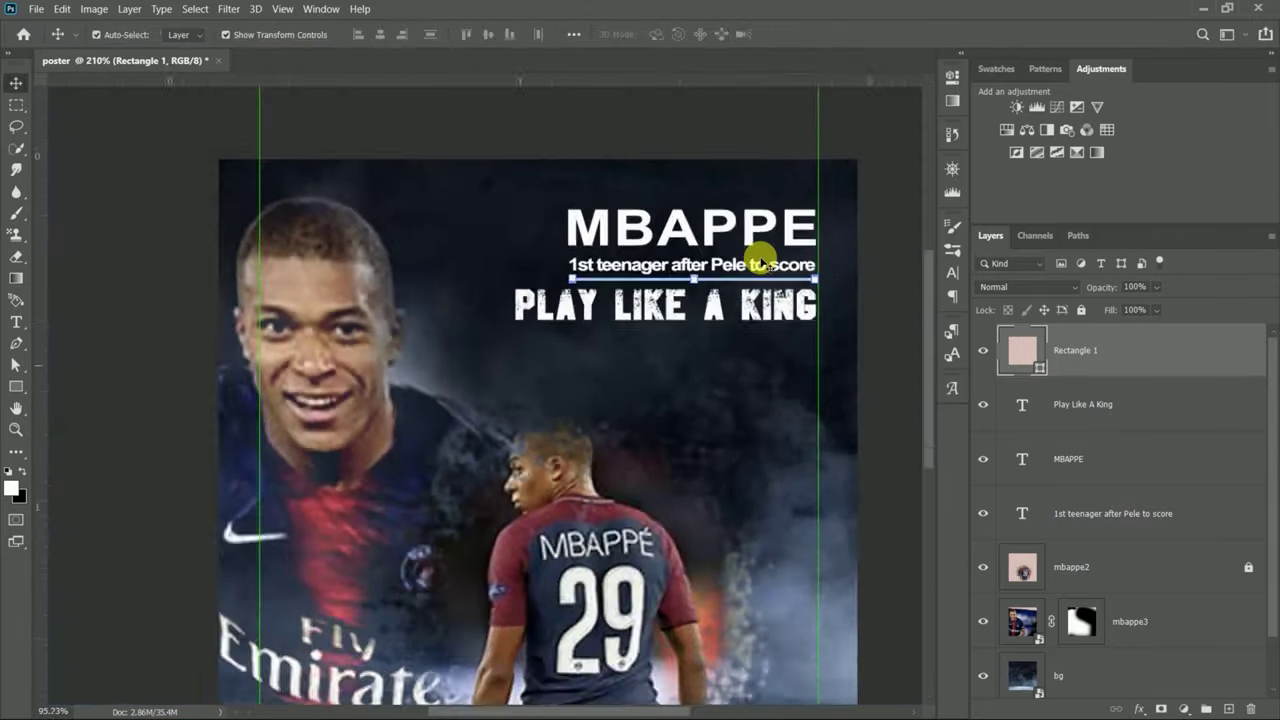
Merge the divider line with the three text layers into a single layer.
left_click(1118, 524)
left_click(1108, 354, "shift")
right_click(1116, 358)
left_click(929, 507)
left_click(1030, 462)
left_click(1028, 287)
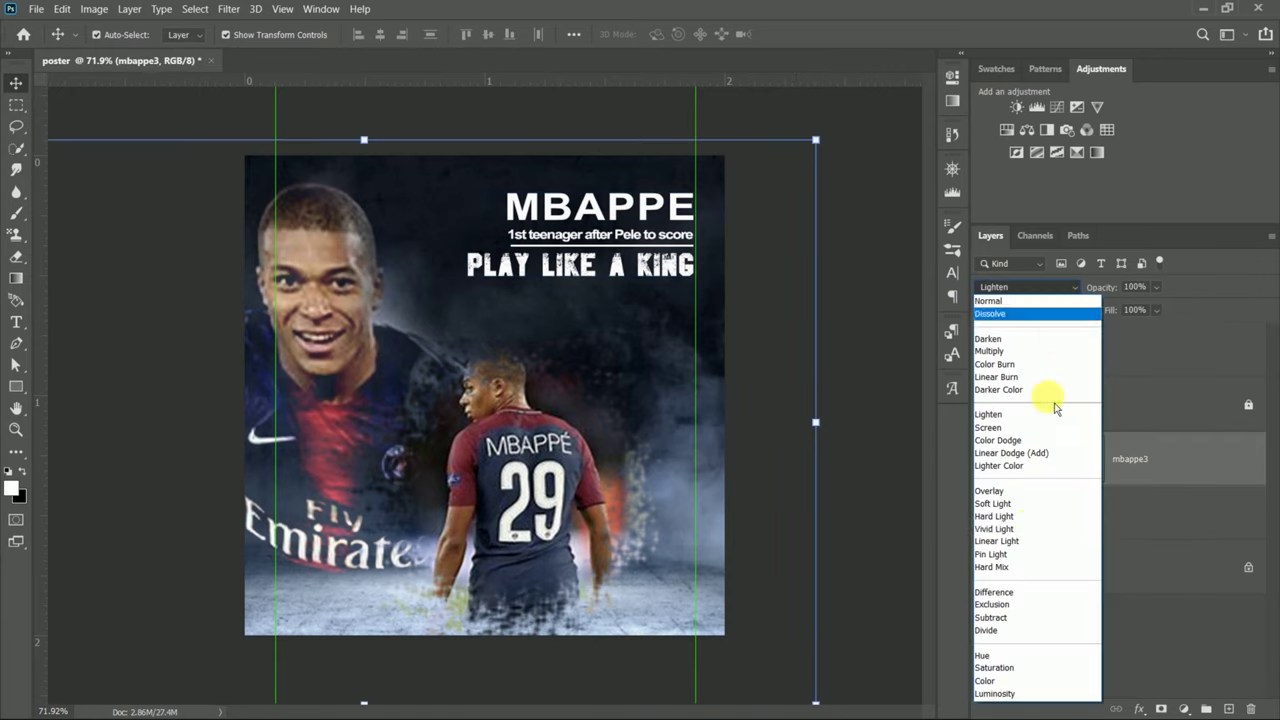
Set mbappe3 to Linear Dodge (Add) and nudge it right, then unlock and reposition mbappe2.
left_click(1008, 452)
left_click_drag(359, 398, 379, 398)
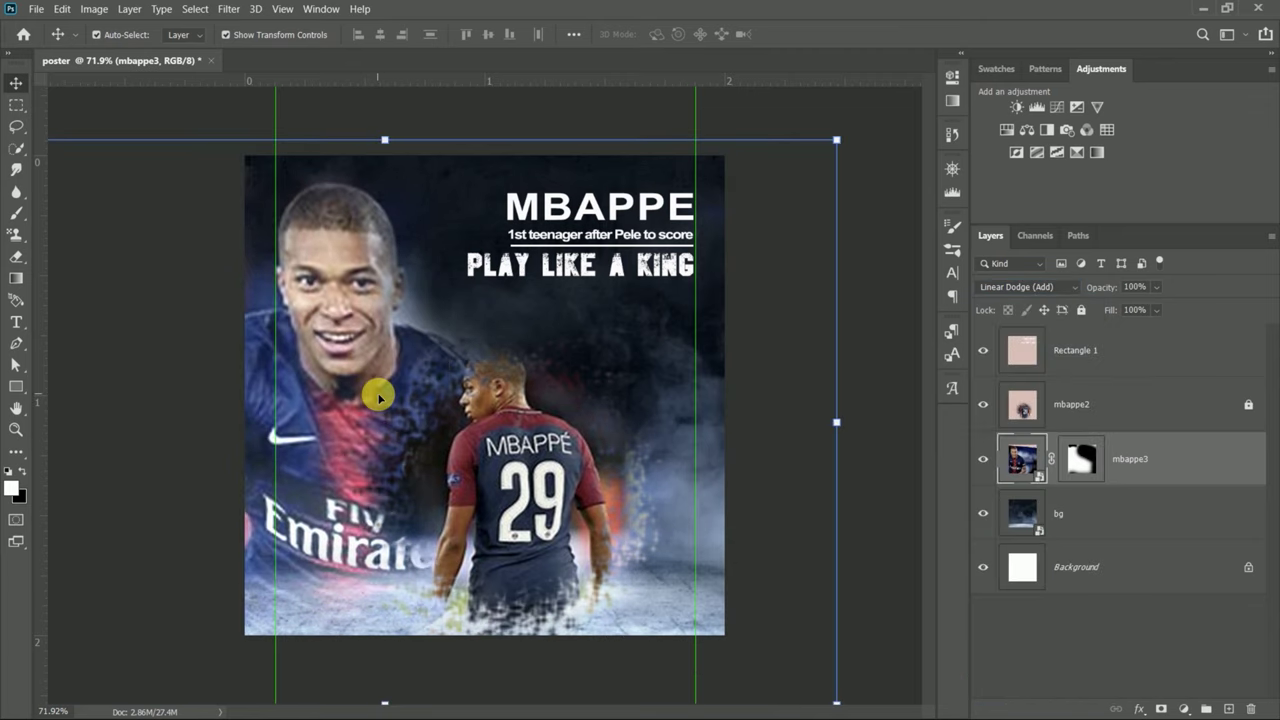
left_click(694, 506)
left_click(1240, 402)
mouse_move(502, 471)
left_mouse_down()
mouse_move(490, 483)
mouse_move(507, 459)
left_mouse_up()
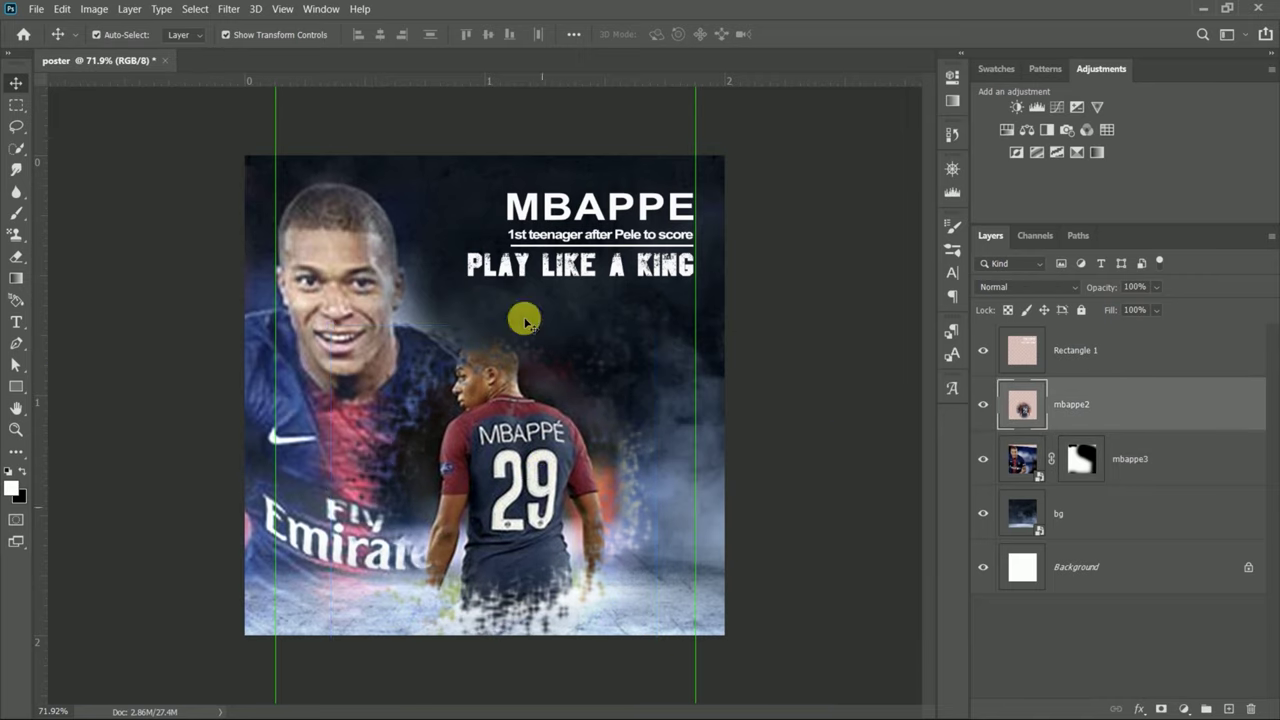